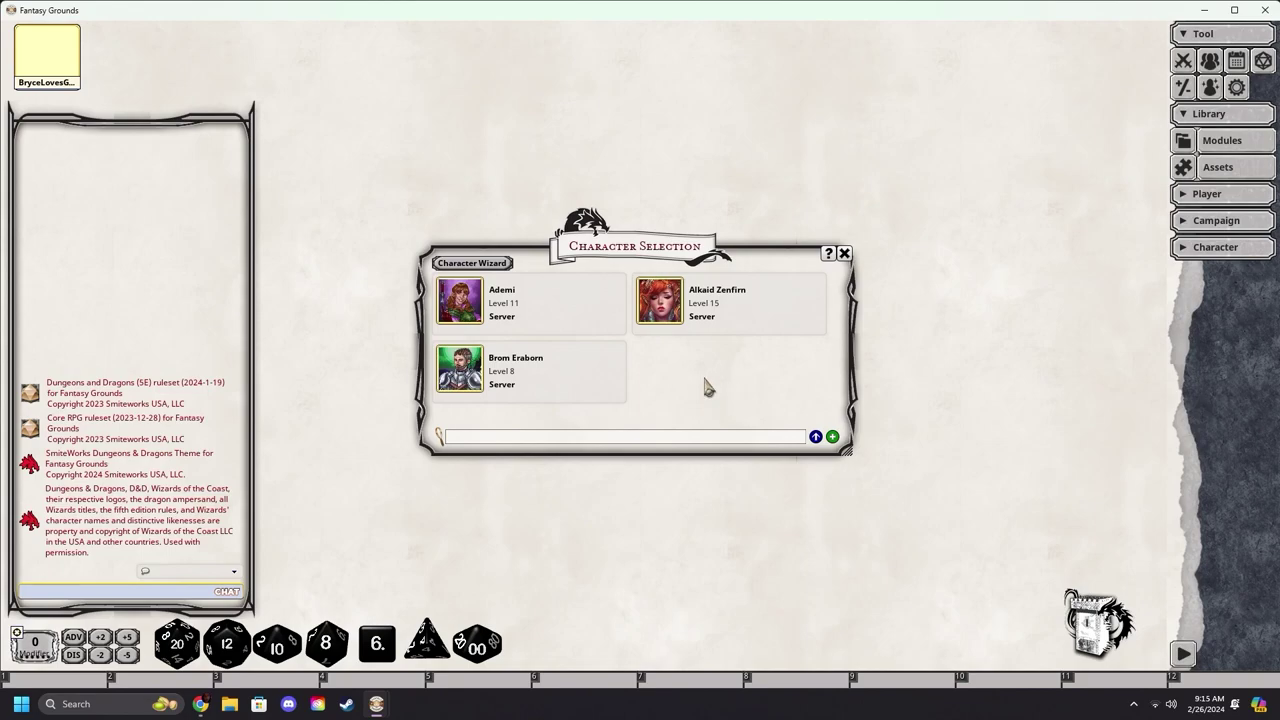
- Look through the list of available D&D modules and close it
click(1226, 145)
scroll(514, 350, down, 10)
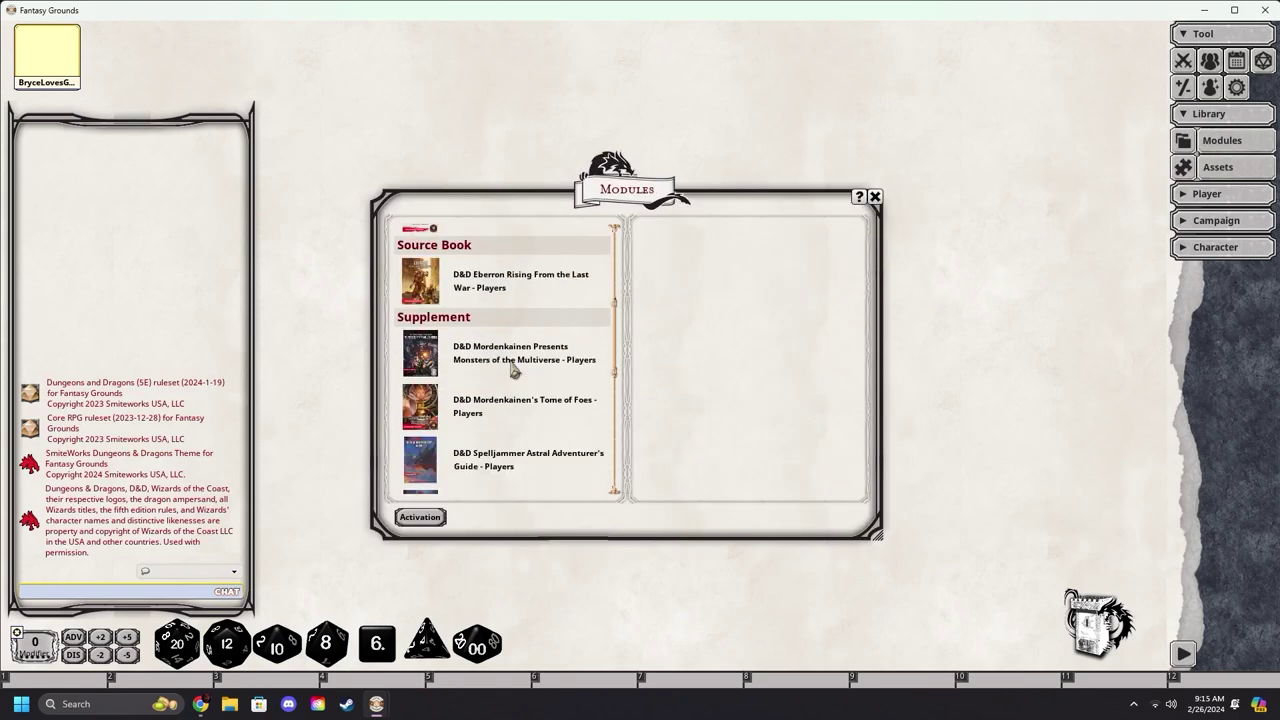
scroll(517, 372, up, 10)
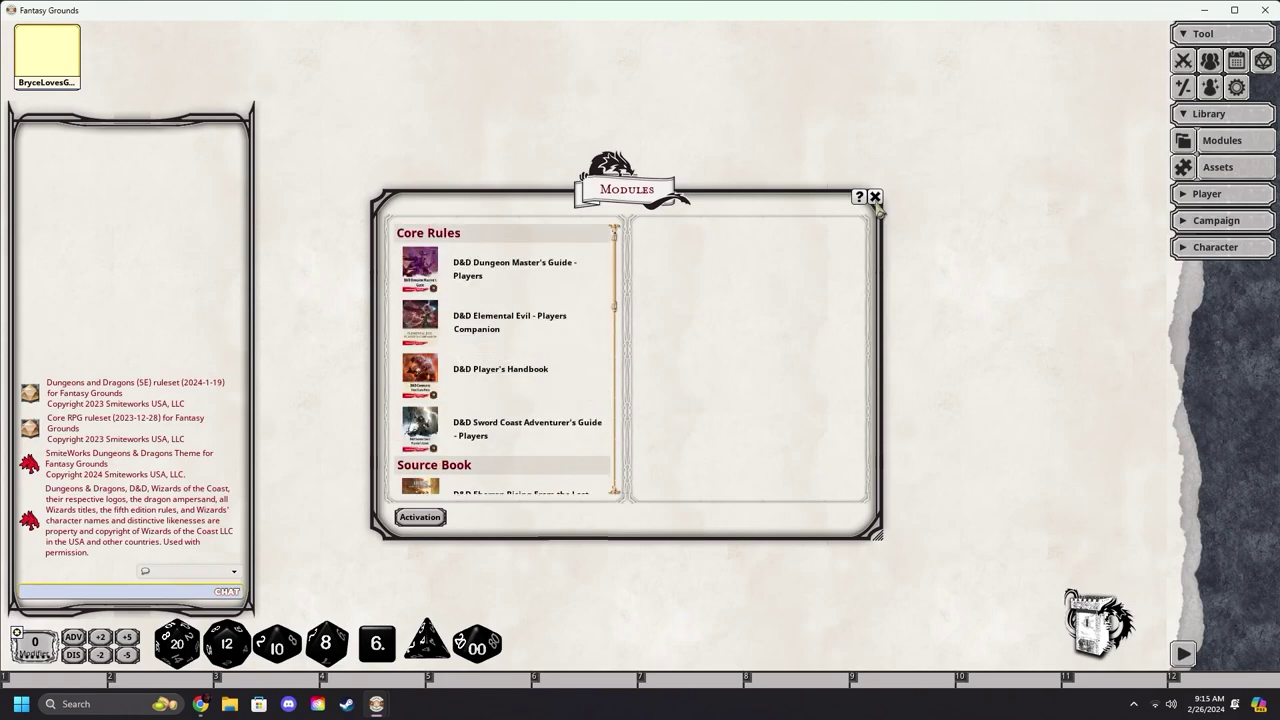
click(875, 196)
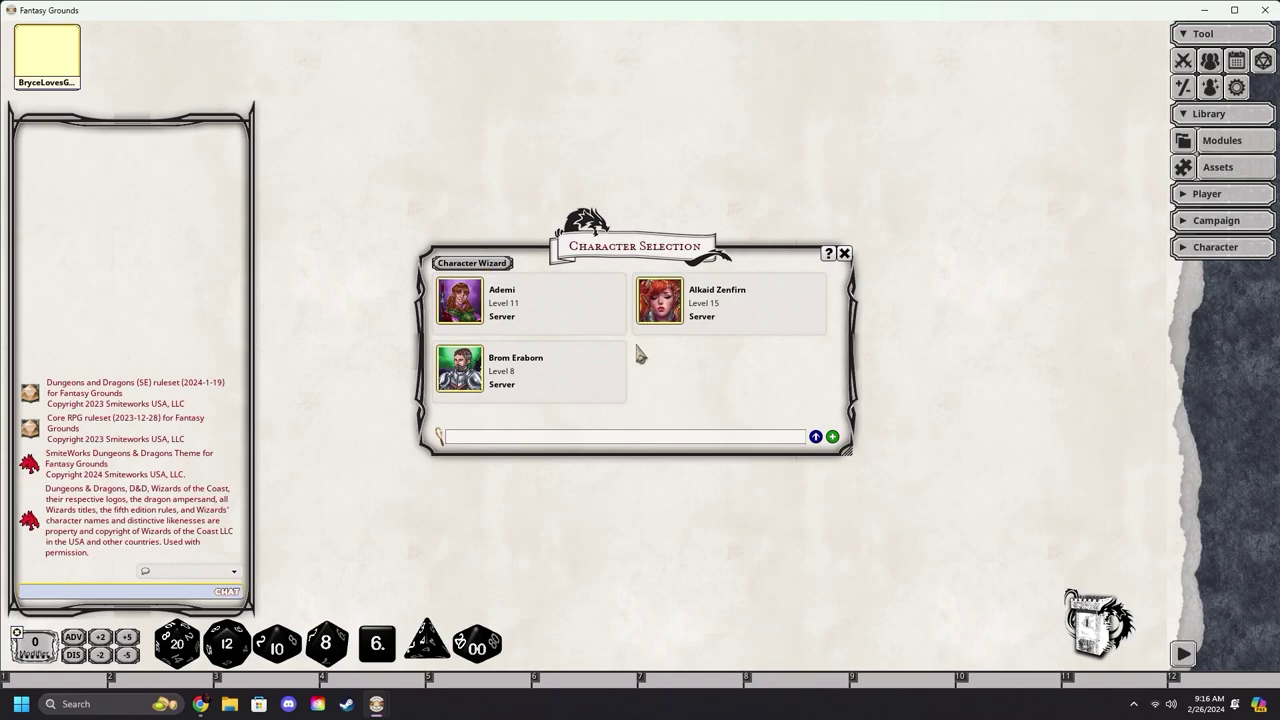
- Add a new blank character from the character selection and open its sheet
click(474, 264)
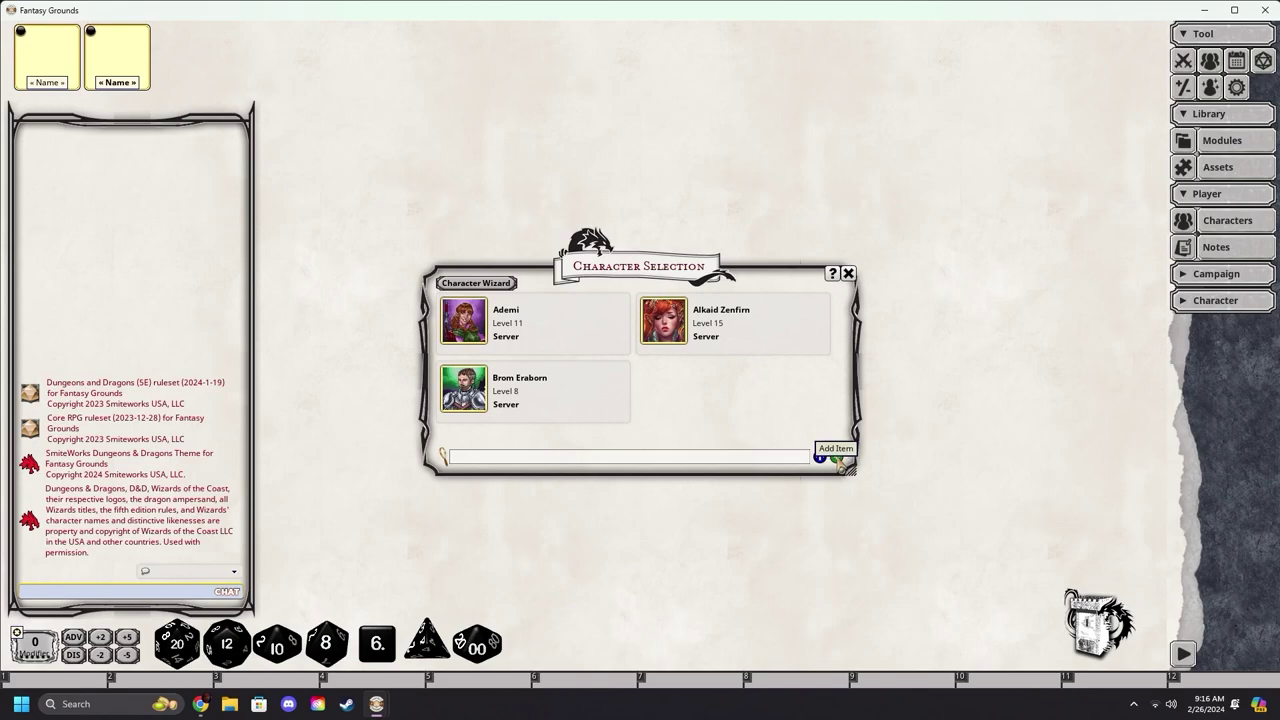
click(841, 463)
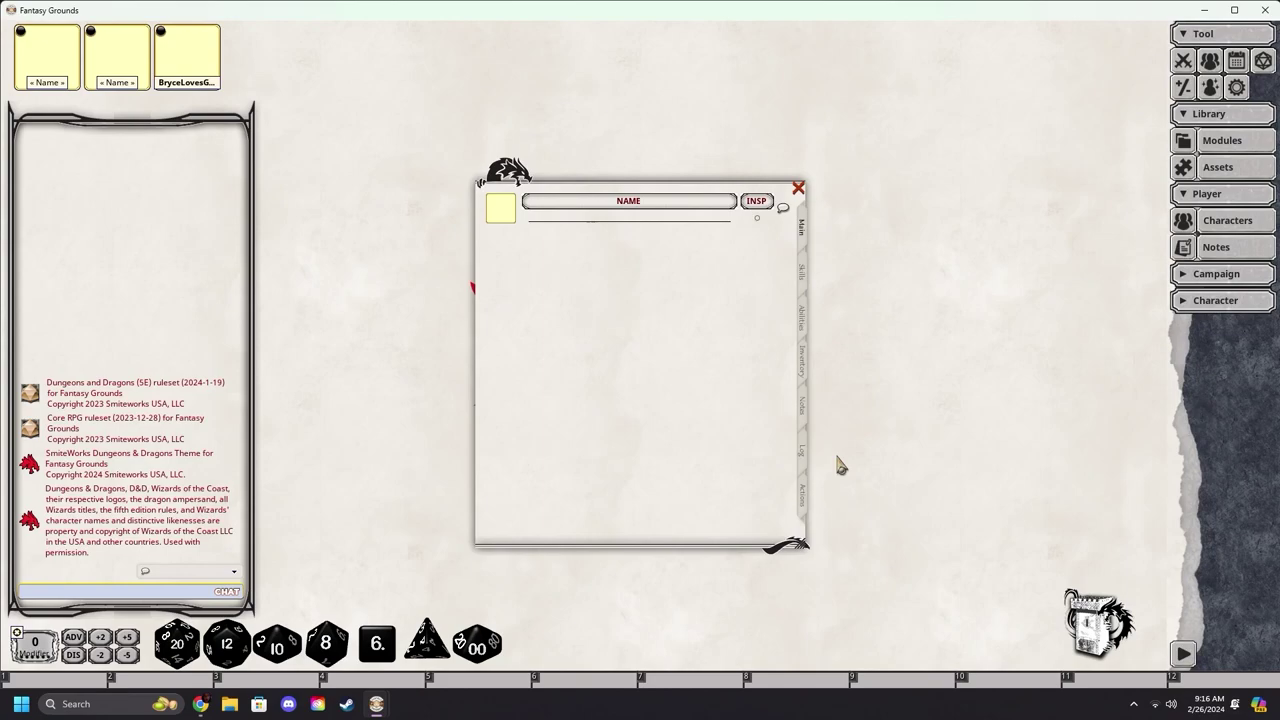
mouse_move(592, 182)
mouse_down()
mouse_move(659, 179)
mouse_move(599, 172)
mouse_up()
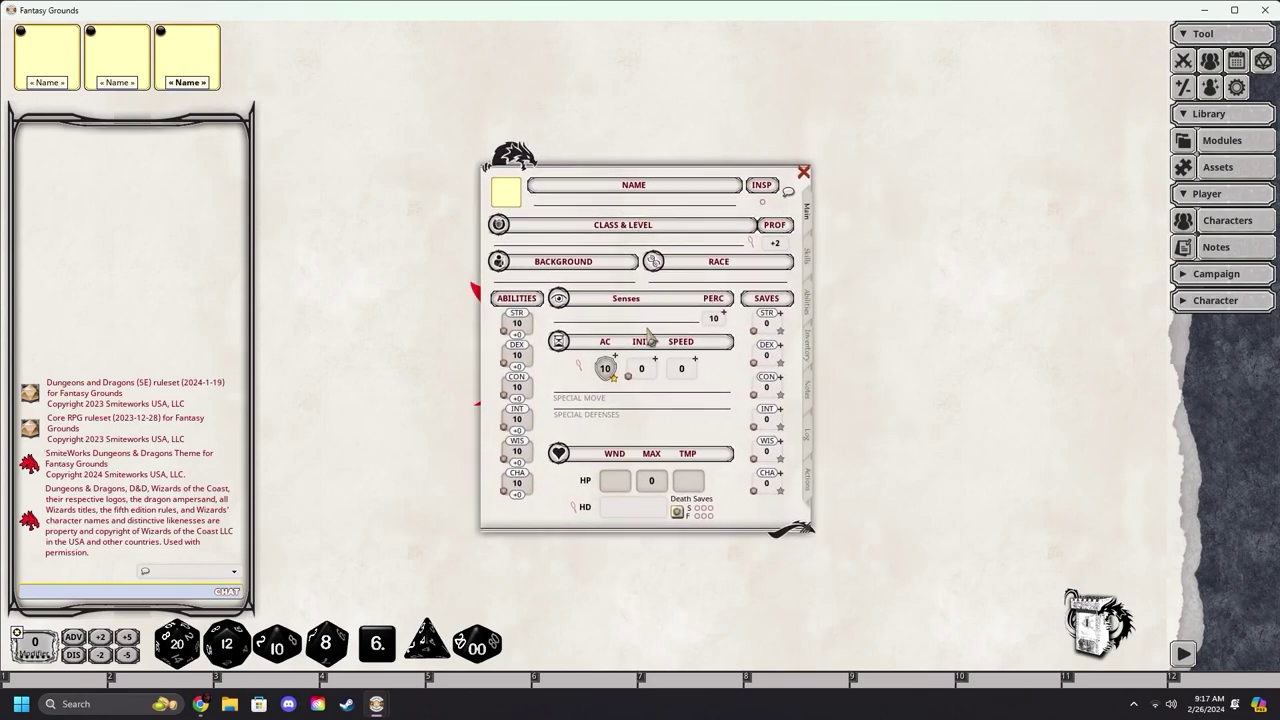
- Examine the blank character sheet's Skills, Abilities, Inventory, Notes, Log and Actions pages, ending on the Main page
click(808, 257)
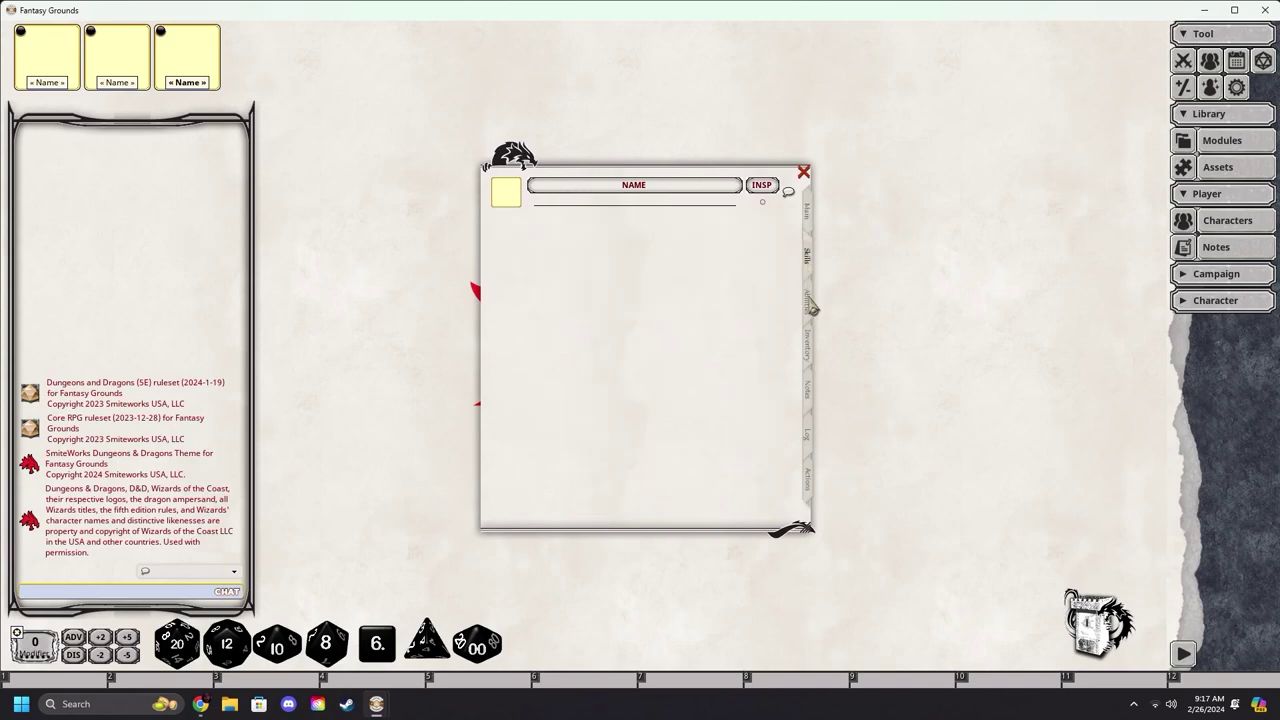
click(808, 301)
click(808, 345)
click(810, 389)
click(810, 433)
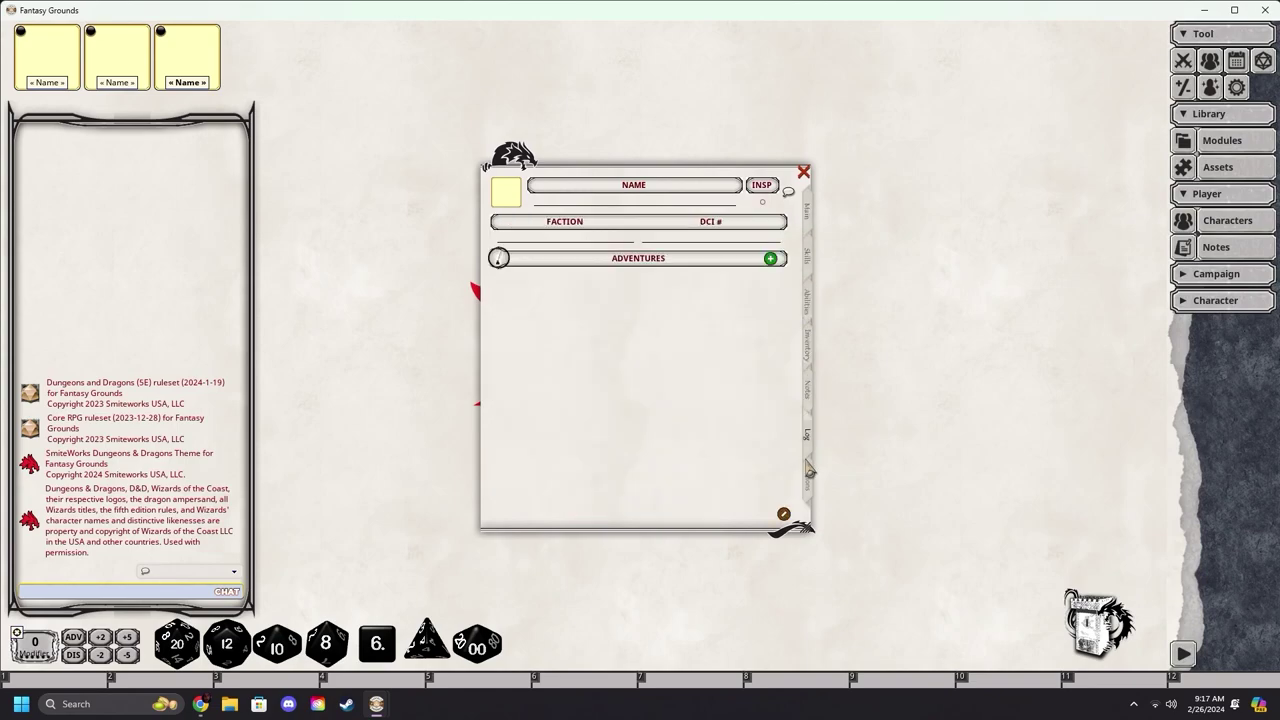
click(809, 478)
click(808, 212)
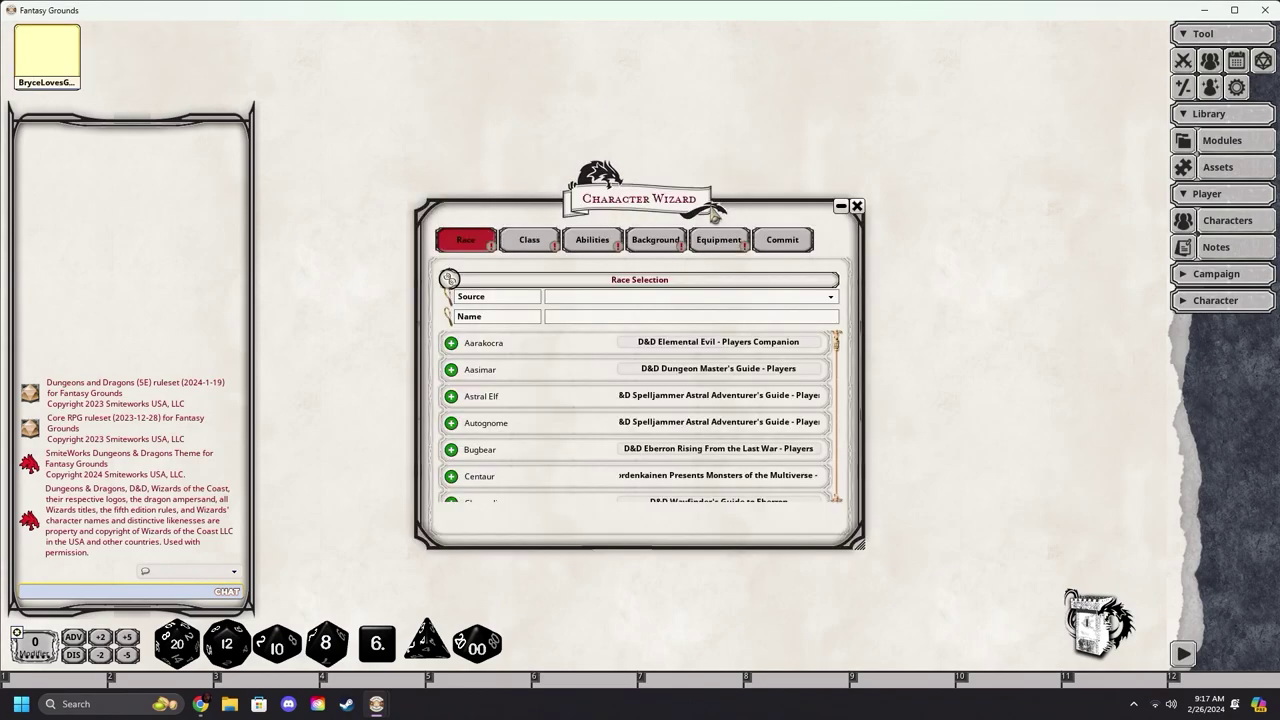
- Filter the Character Wizard's race list by the source D&D Player's Handbook
click(557, 297)
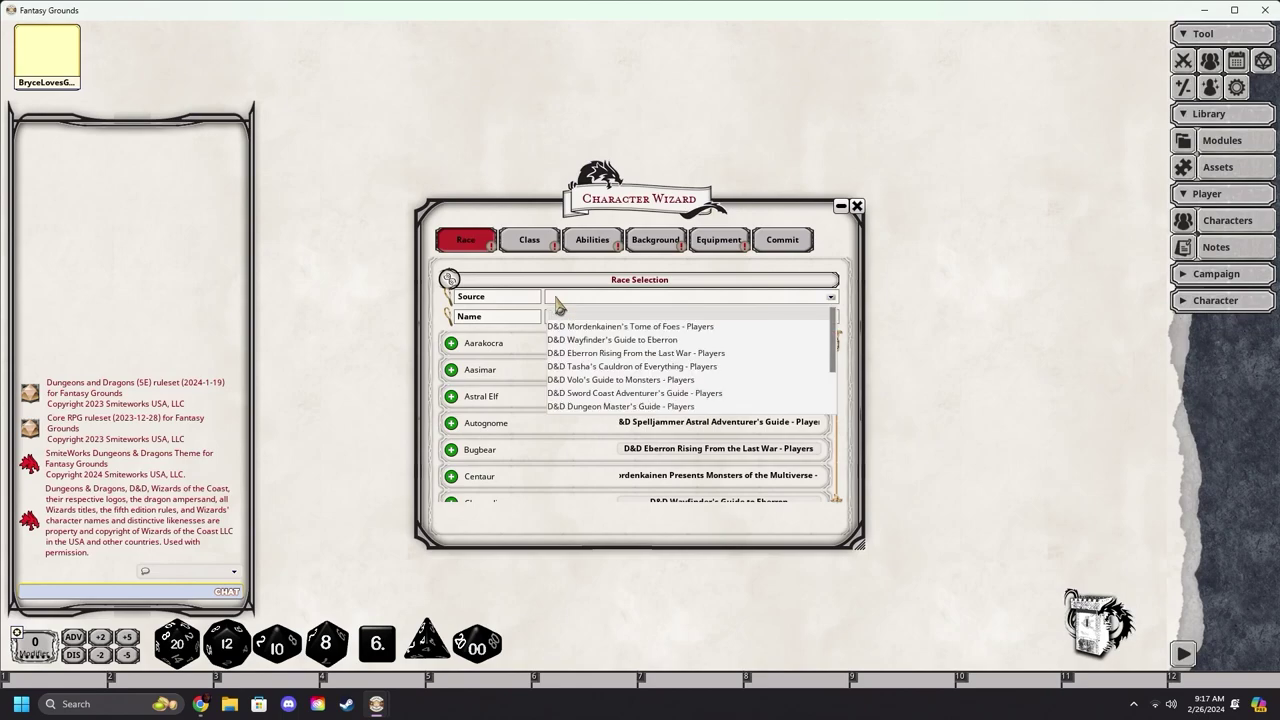
scroll(590, 360, down, 3)
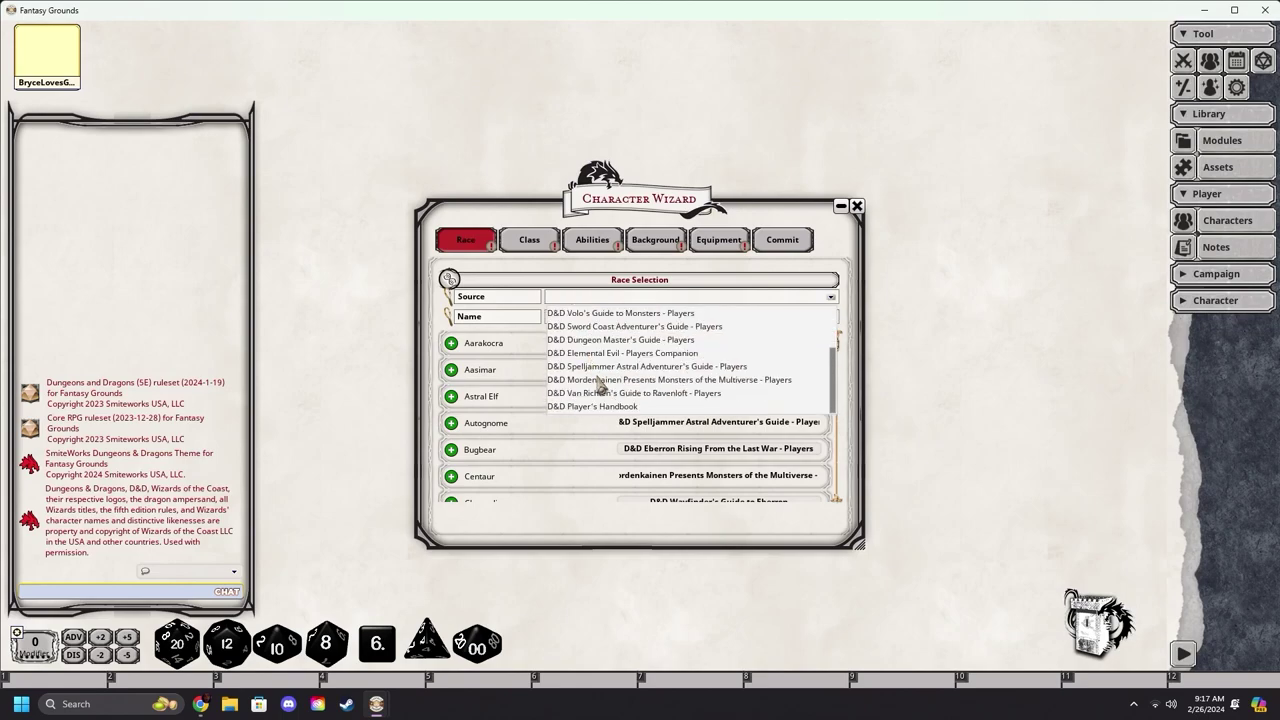
scroll(607, 405, up, 5)
scroll(602, 326, down, 2)
scroll(607, 400, up, 2)
scroll(607, 360, down, 1)
scroll(605, 371, down, 2)
click(606, 410)
- Look through the Player's Handbook races and choose Elf as the character's race
scroll(600, 395, down, 4)
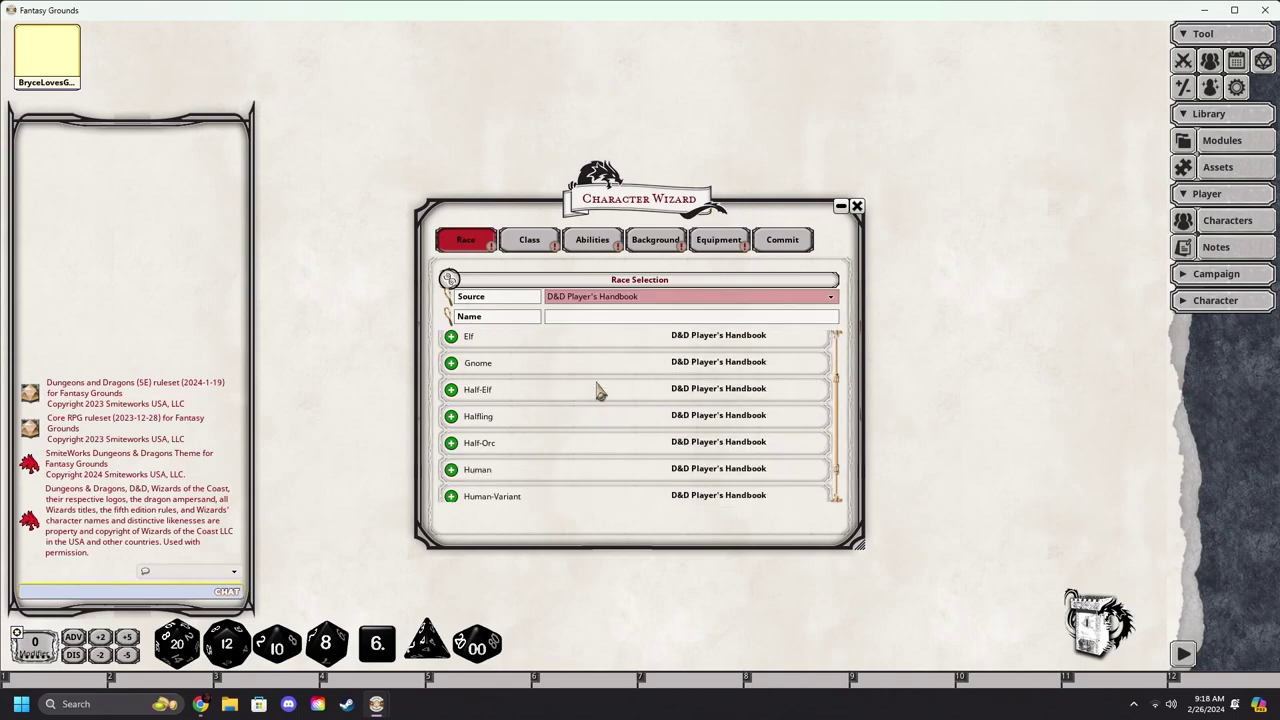
scroll(598, 391, up, 4)
scroll(598, 391, down, 4)
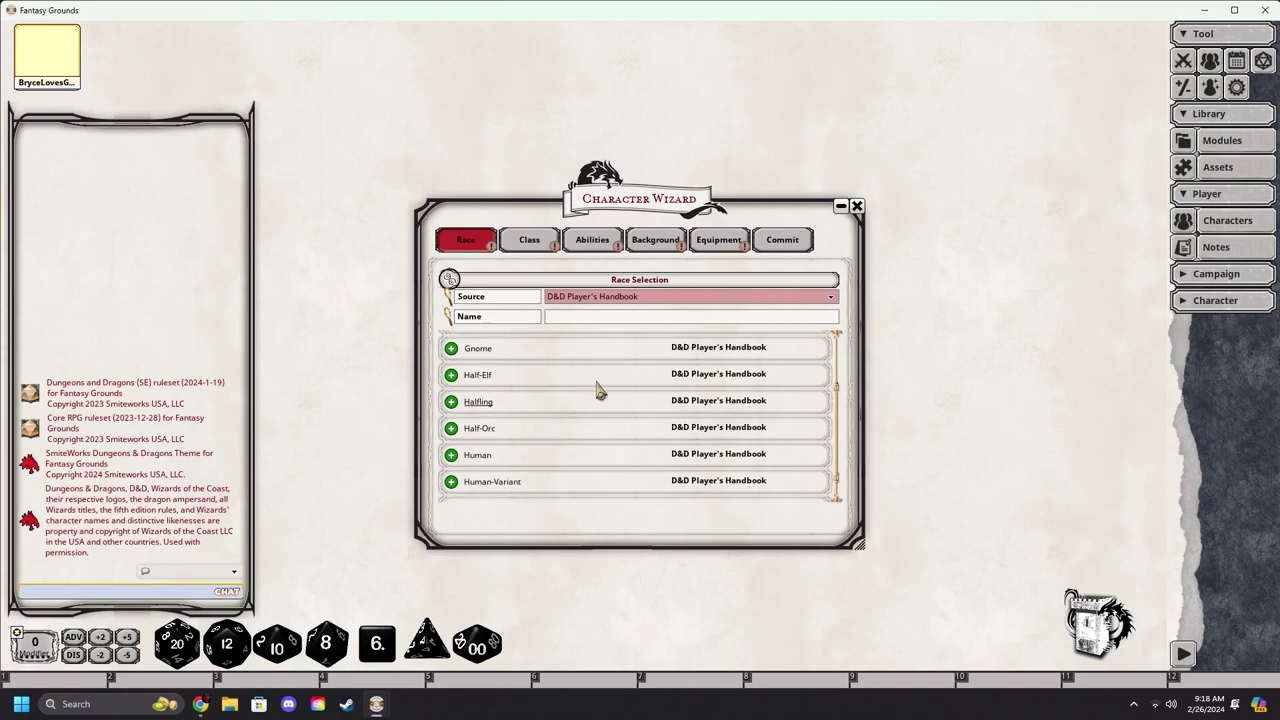
scroll(597, 388, up, 4)
click(625, 297)
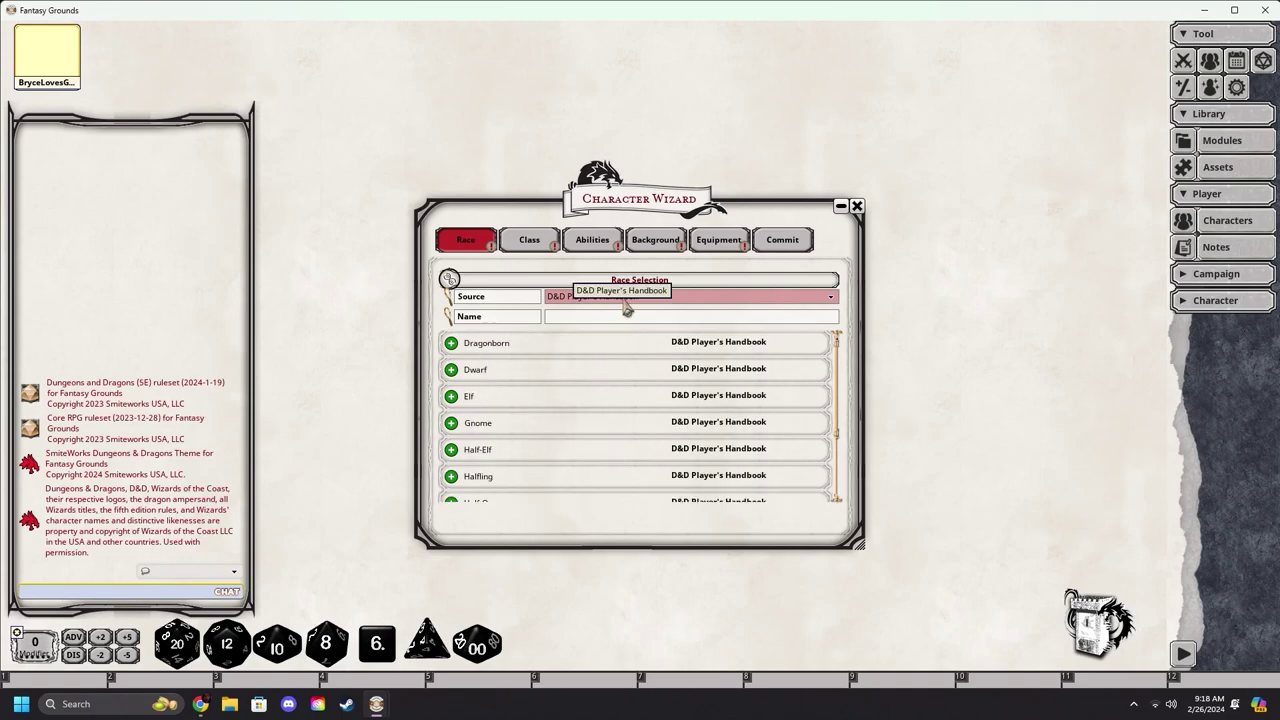
click(600, 405)
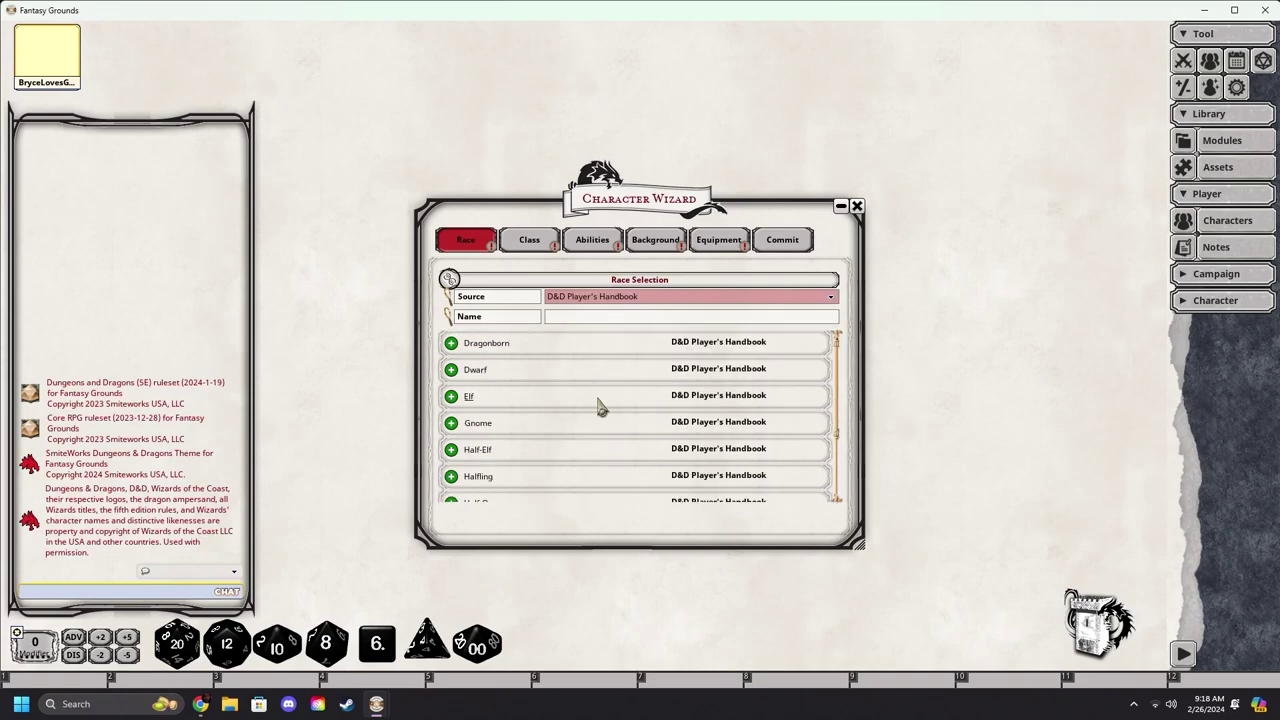
click(452, 397)
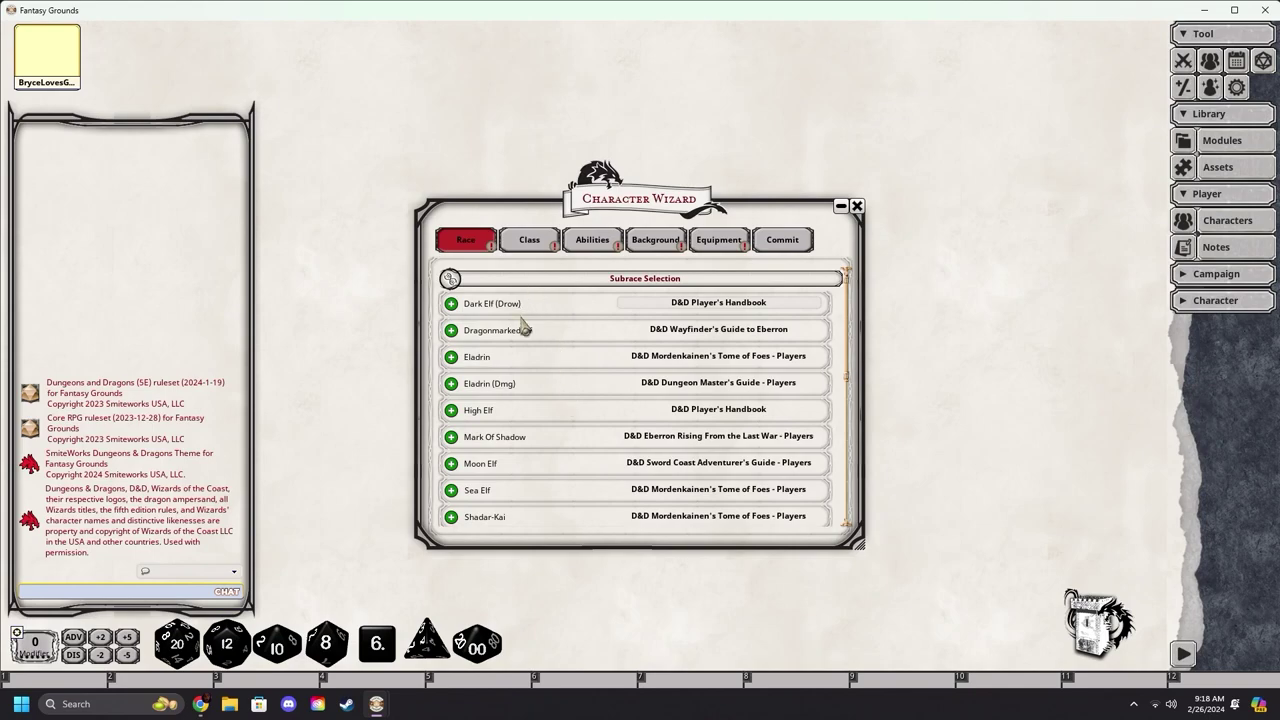
- Review the available elf subraces and choose the High Elf from the Player's Handbook
scroll(524, 327, down, 5)
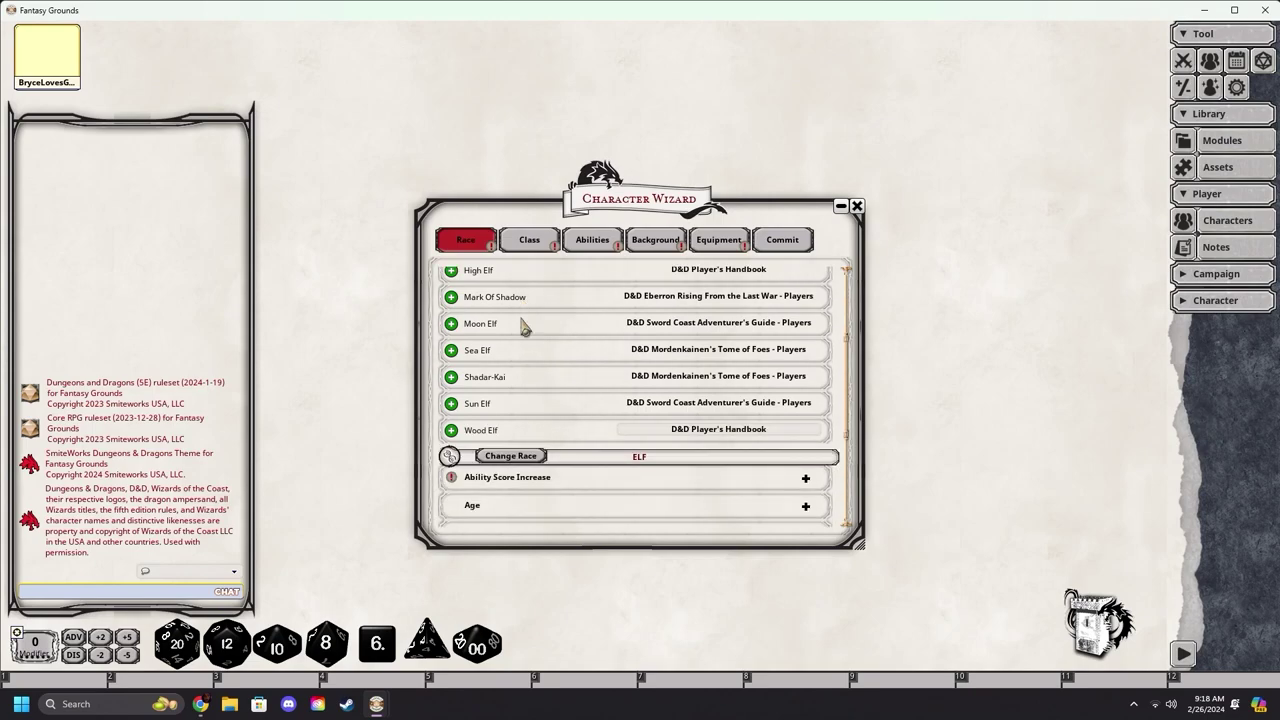
scroll(524, 327, down, 1)
scroll(524, 330, up, 4)
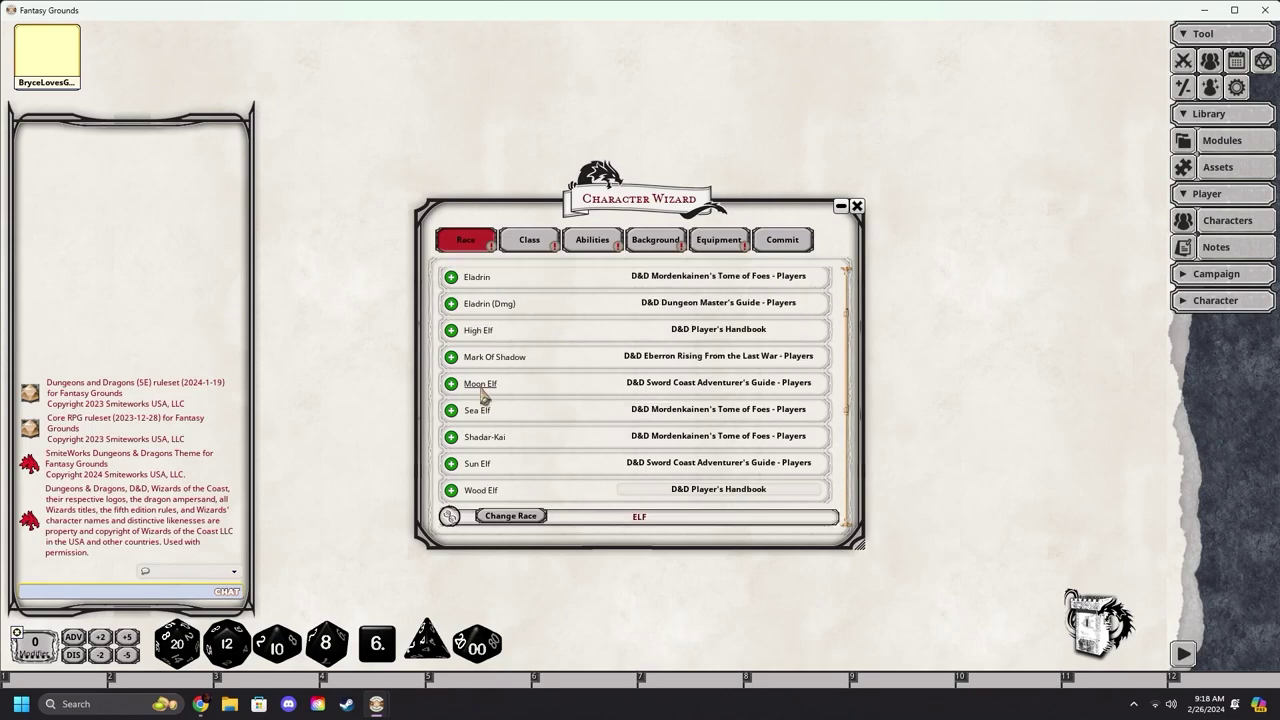
scroll(480, 393, up, 2)
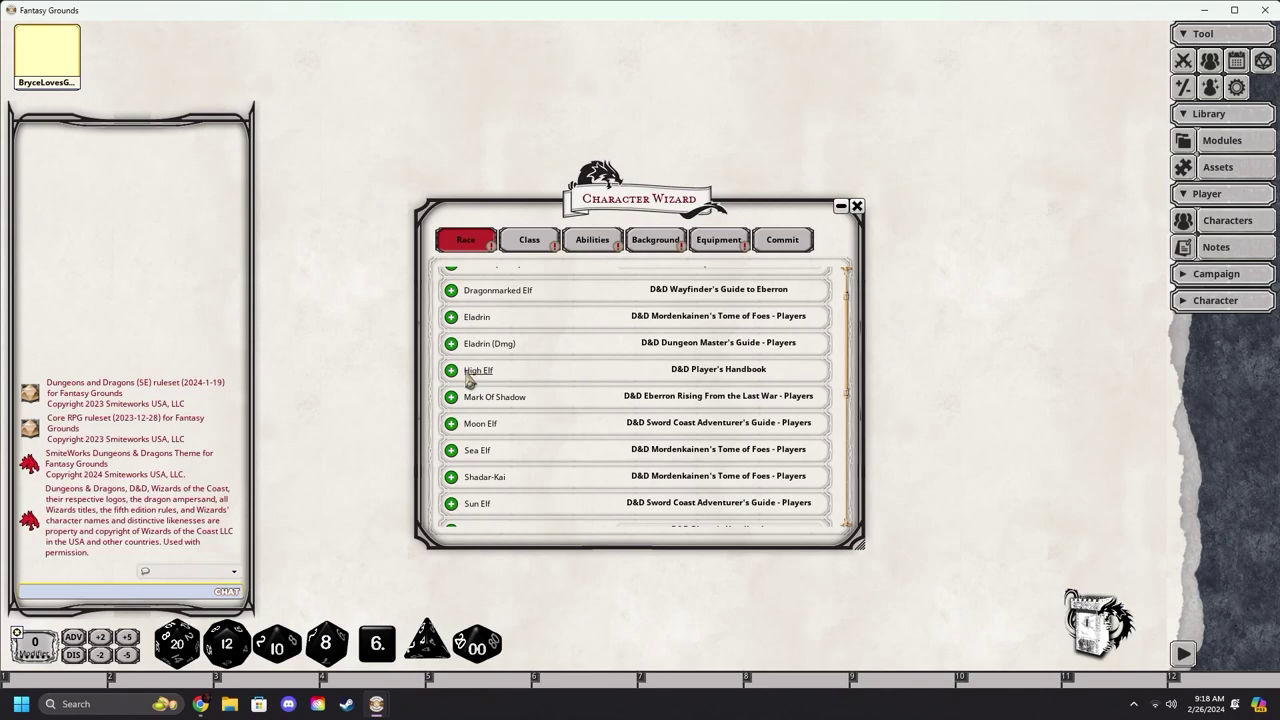
click(451, 370)
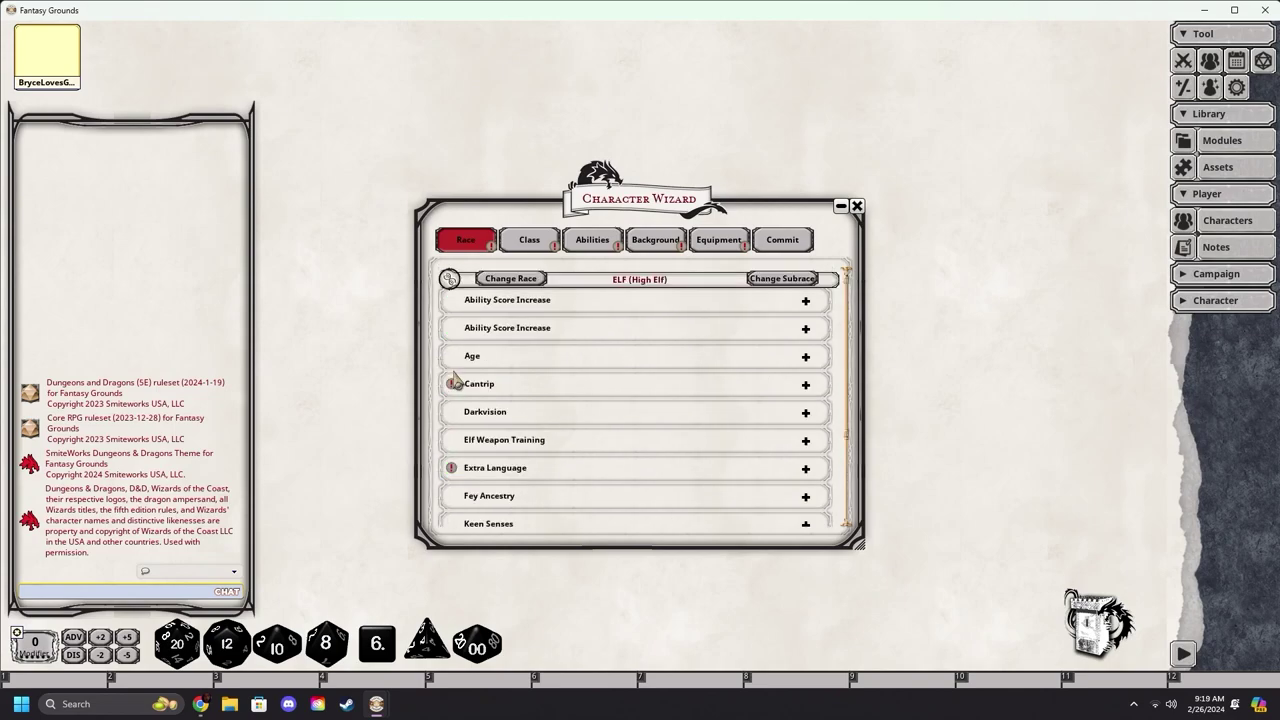
- Review the High Elf traits and select Fire Bolt as the spell for the Cantrip trait
scroll(597, 355, down, 2)
scroll(592, 362, down, 2)
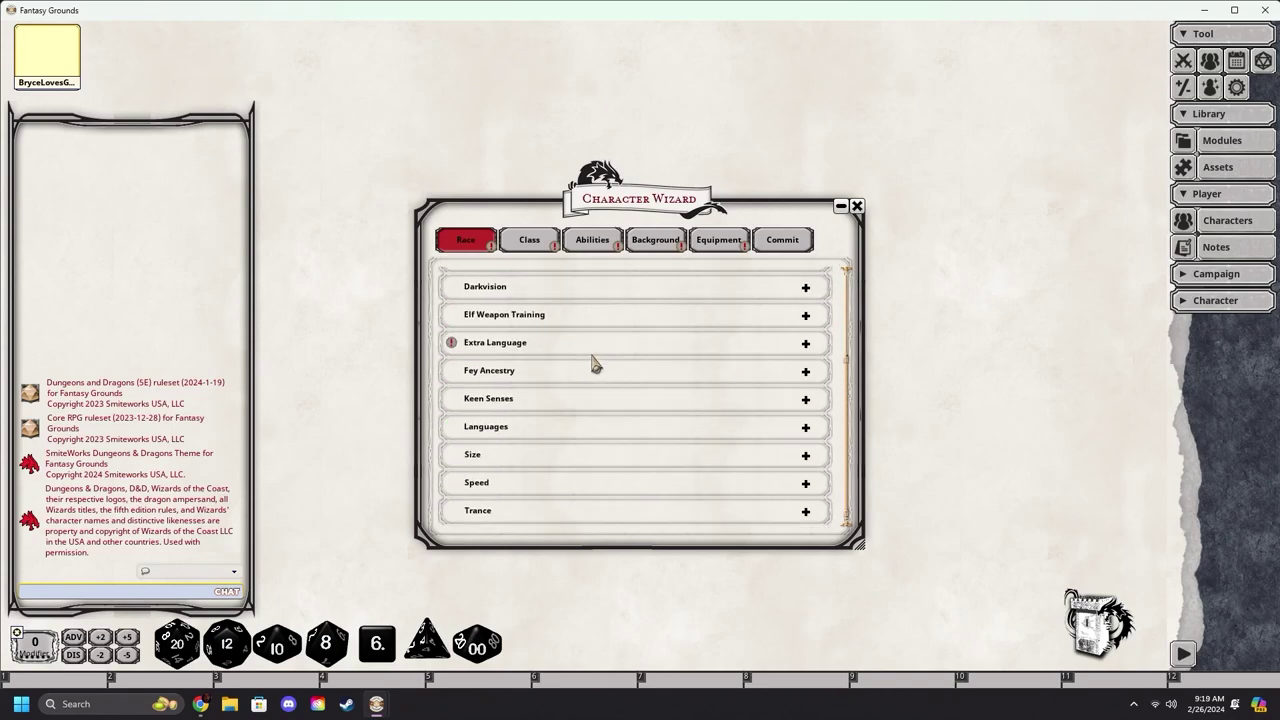
scroll(592, 362, up, 5)
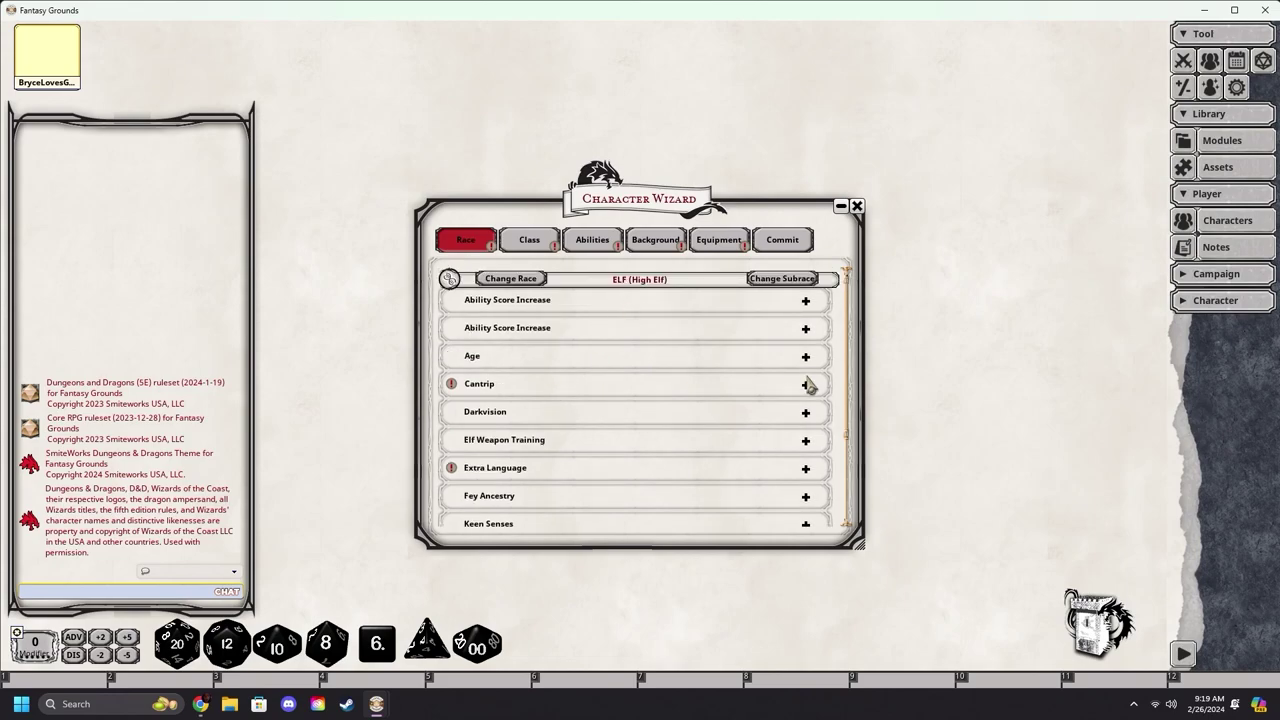
click(807, 384)
scroll(553, 420, down, 1)
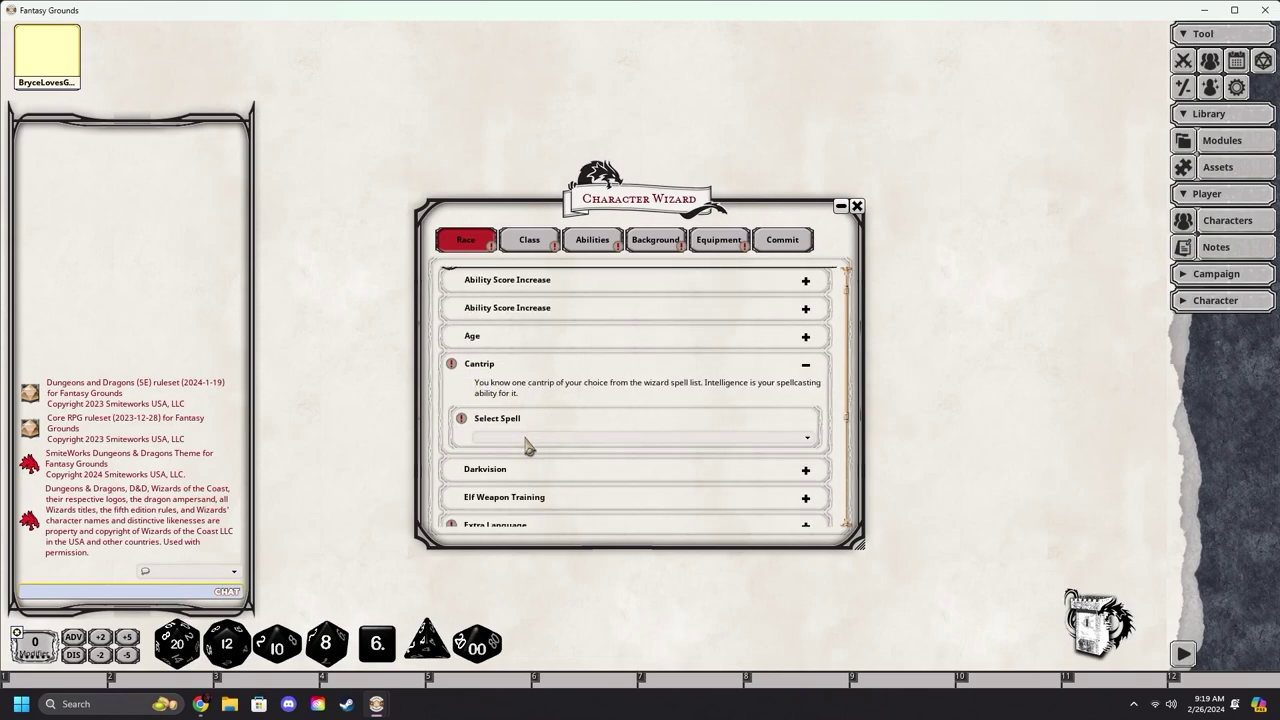
click(531, 436)
scroll(526, 446, down, 2)
click(493, 477)
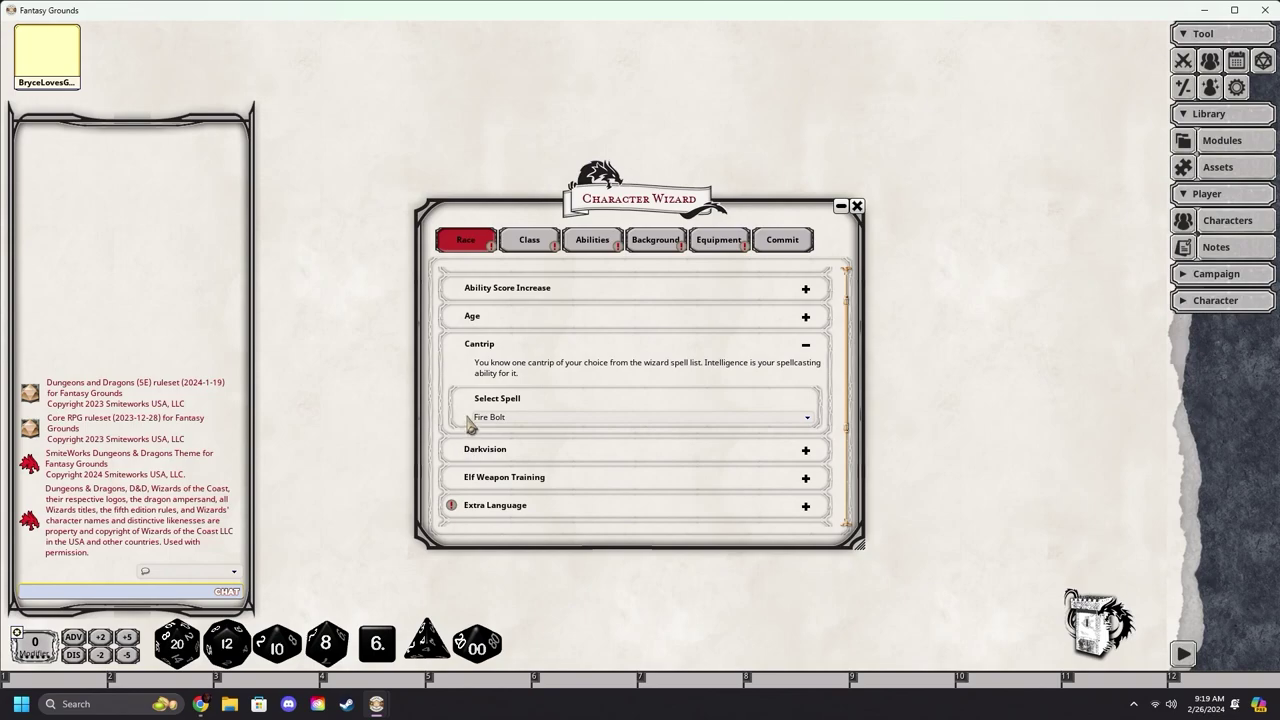
- Select Goblin for the Extra Language trait and collapse the Extra Language and Cantrip entries
scroll(471, 423, down, 3)
click(806, 345)
click(530, 408)
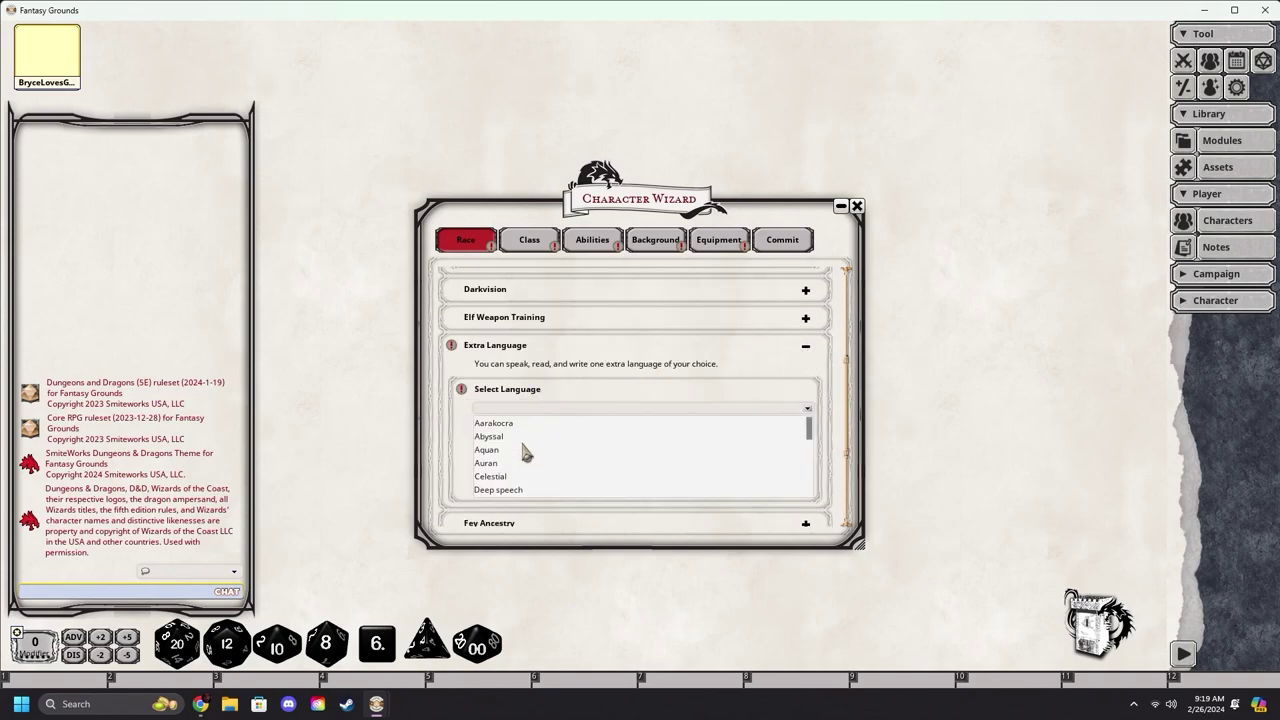
scroll(522, 460, down, 5)
scroll(520, 470, down, 2)
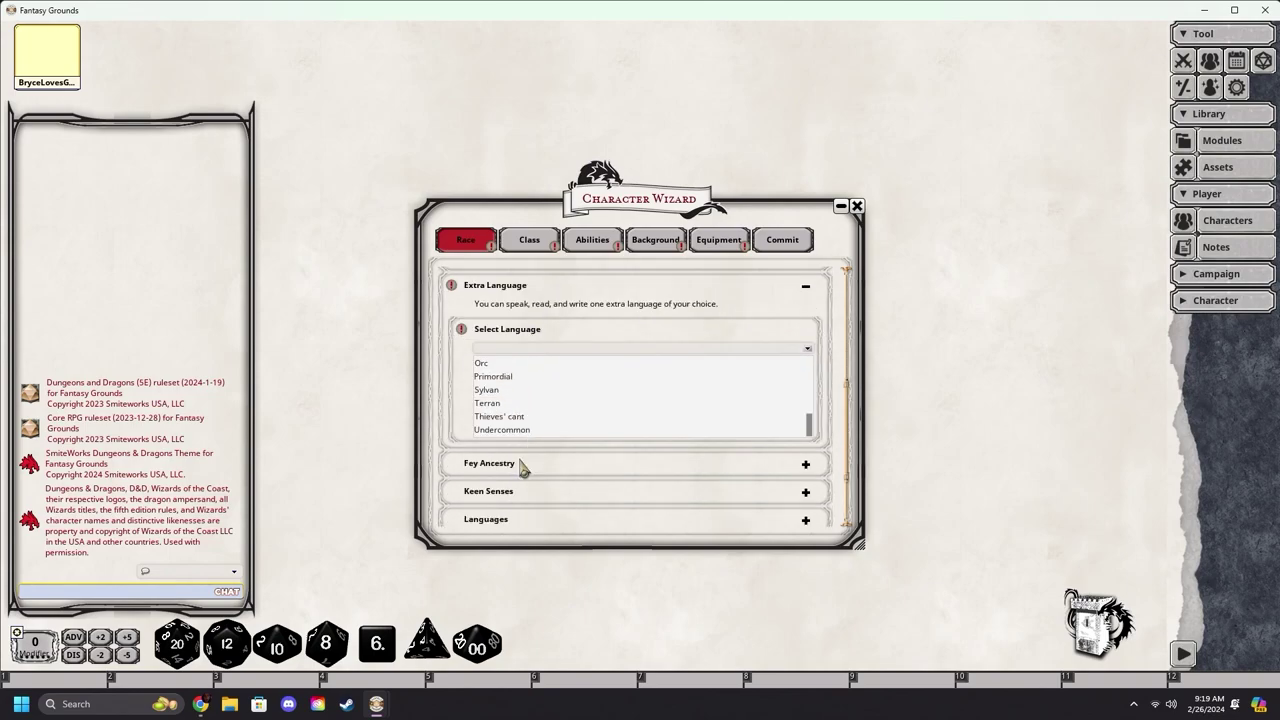
scroll(522, 416, up, 5)
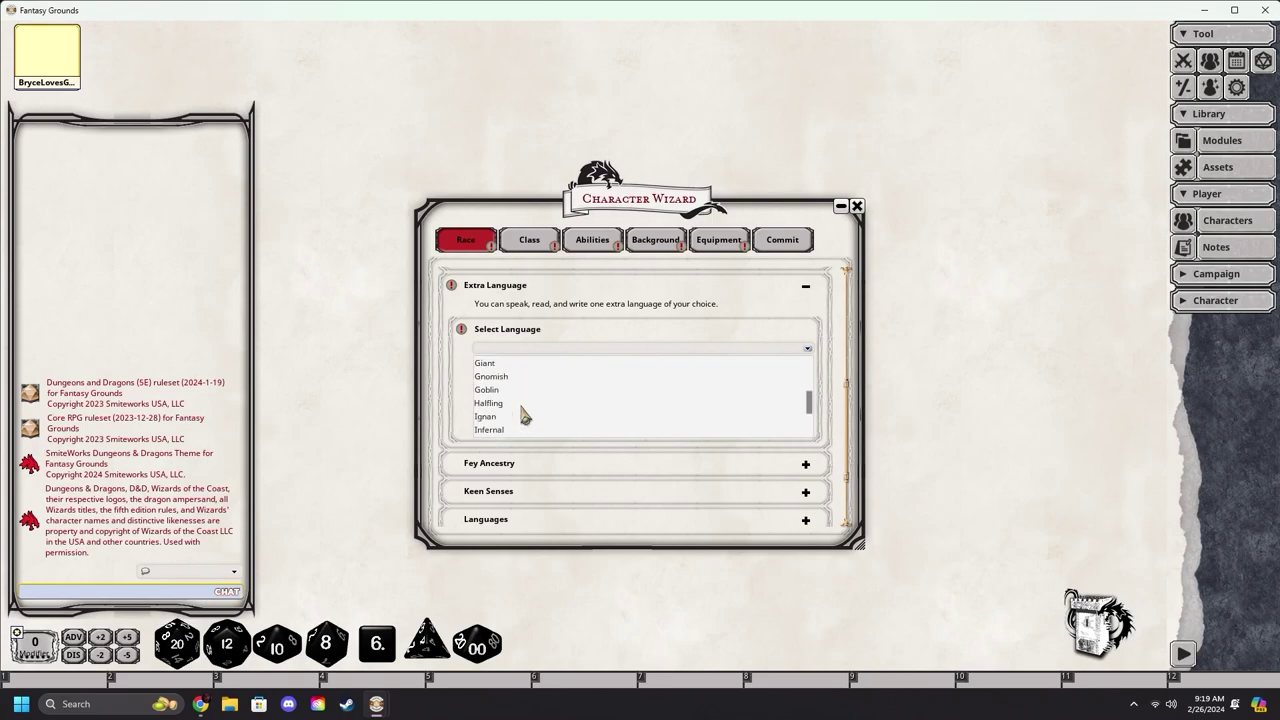
click(491, 412)
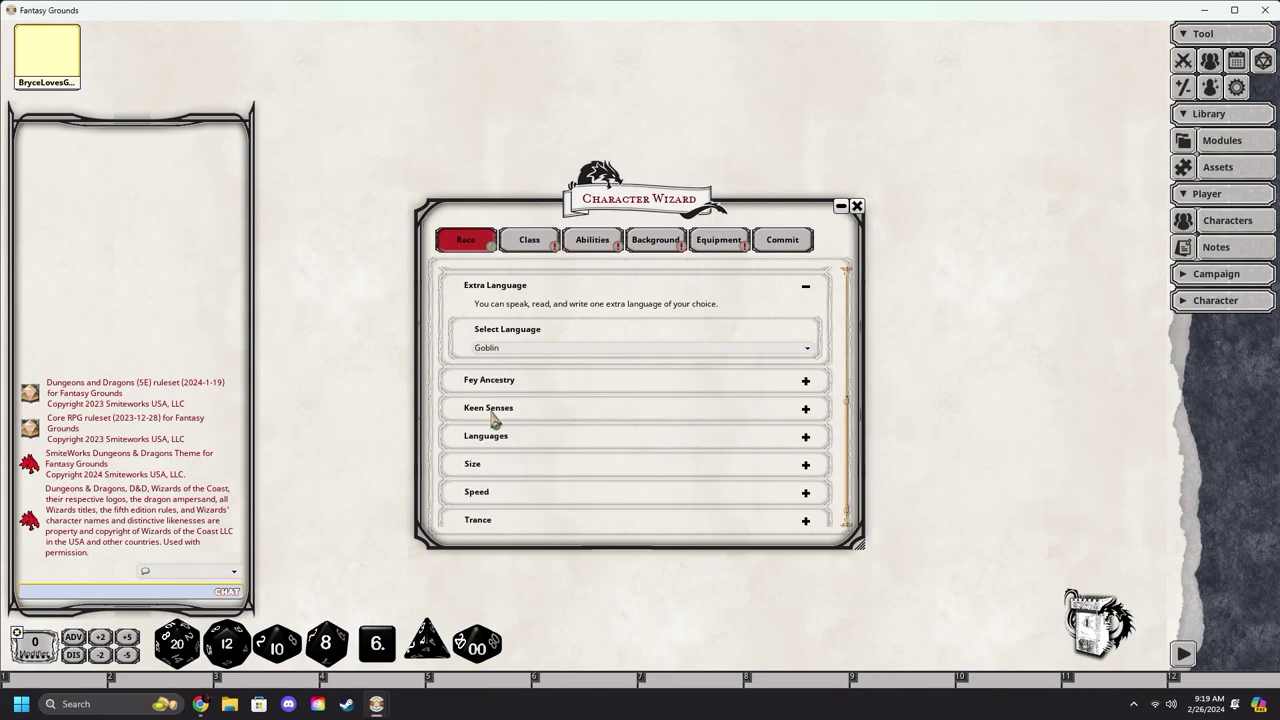
scroll(493, 421, down, 1)
scroll(800, 492, up, 10)
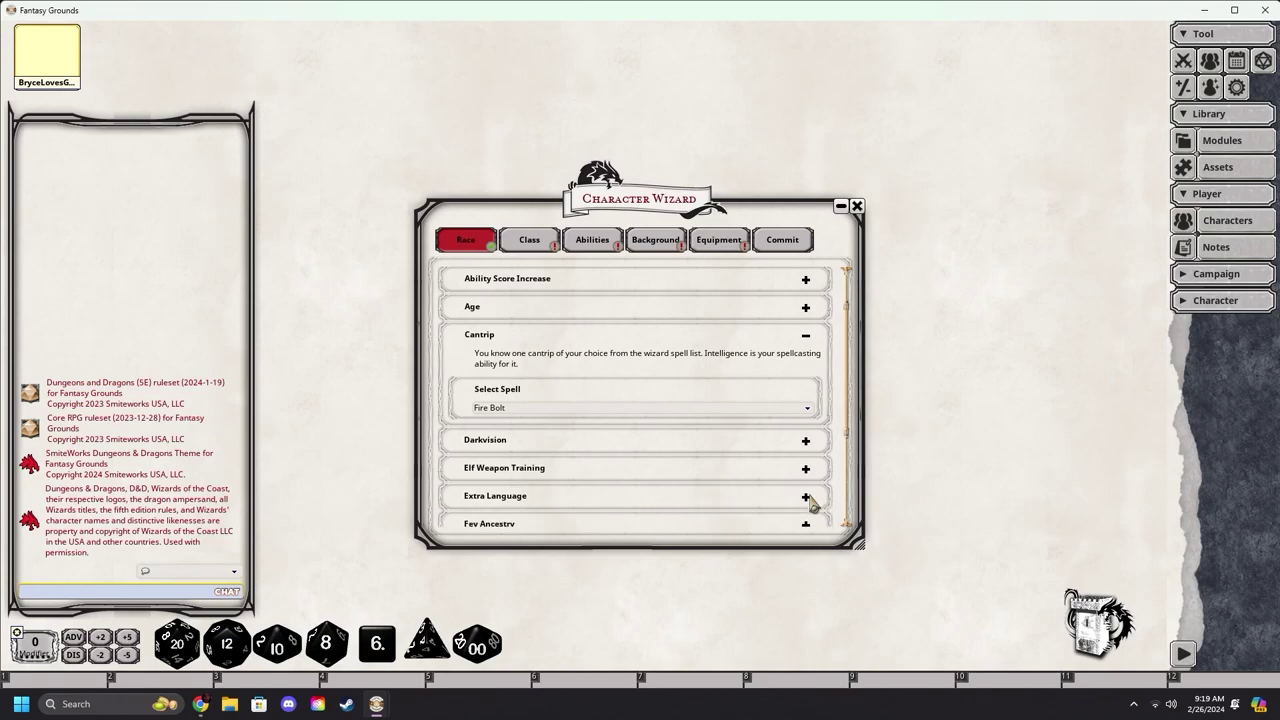
click(801, 383)
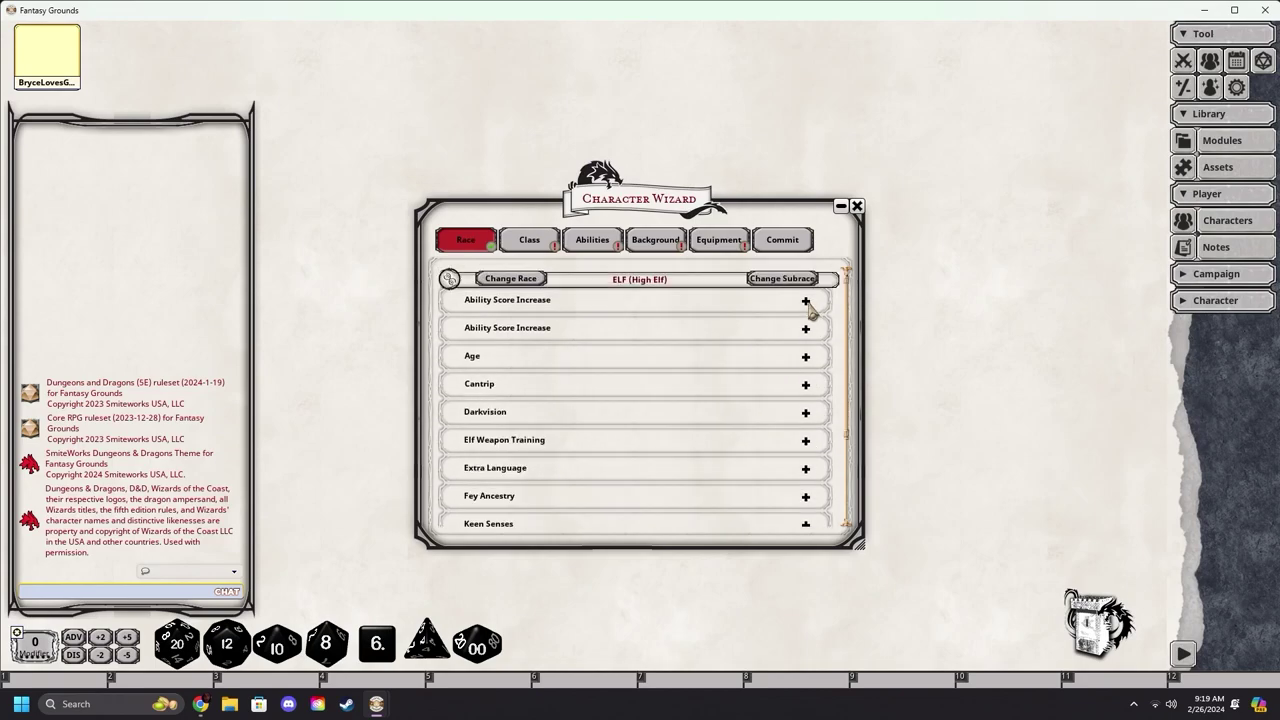
- Expand both Ability Score Increase traits and examine which abilities can be chosen for the +2 and +1 increases
click(806, 301)
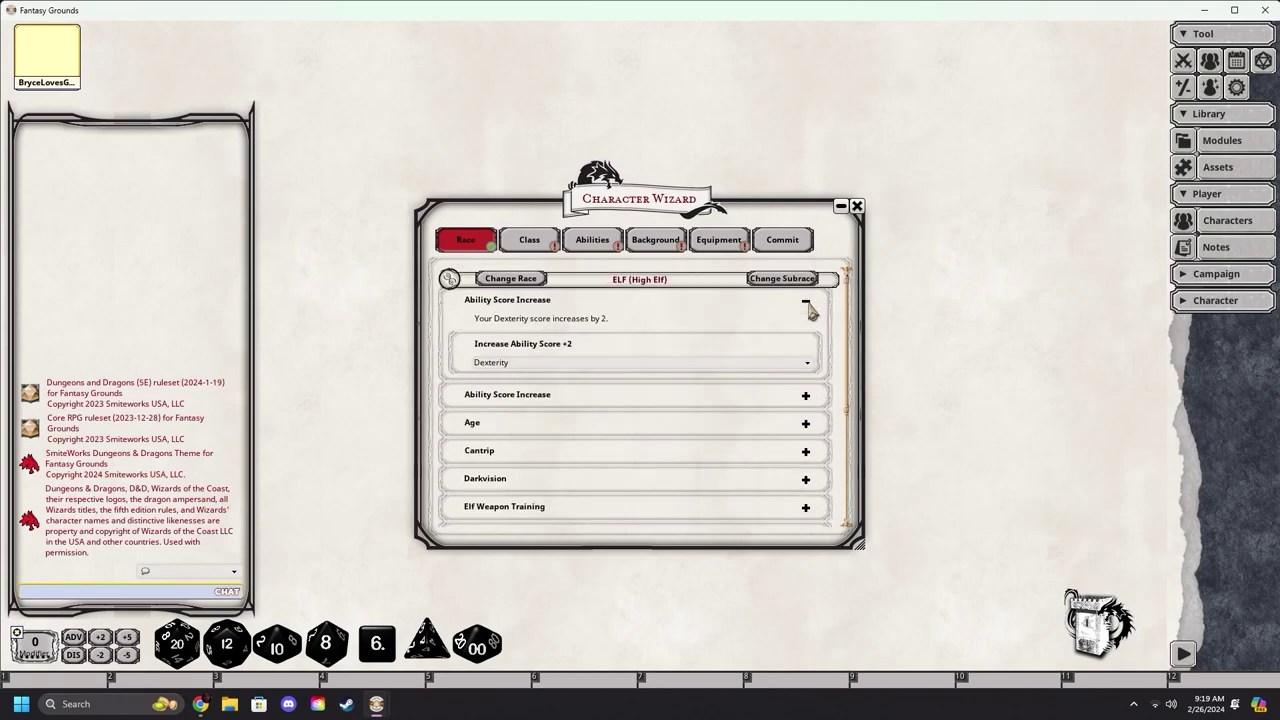
click(541, 365)
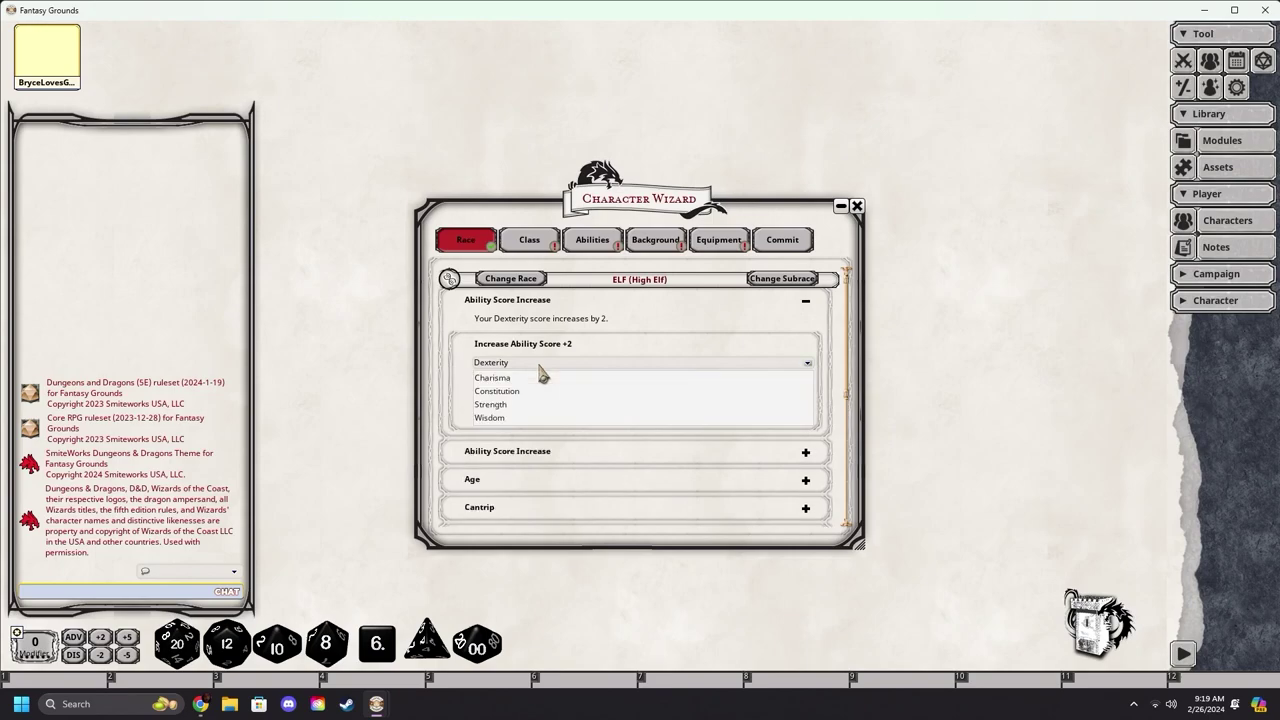
click(541, 366)
click(545, 397)
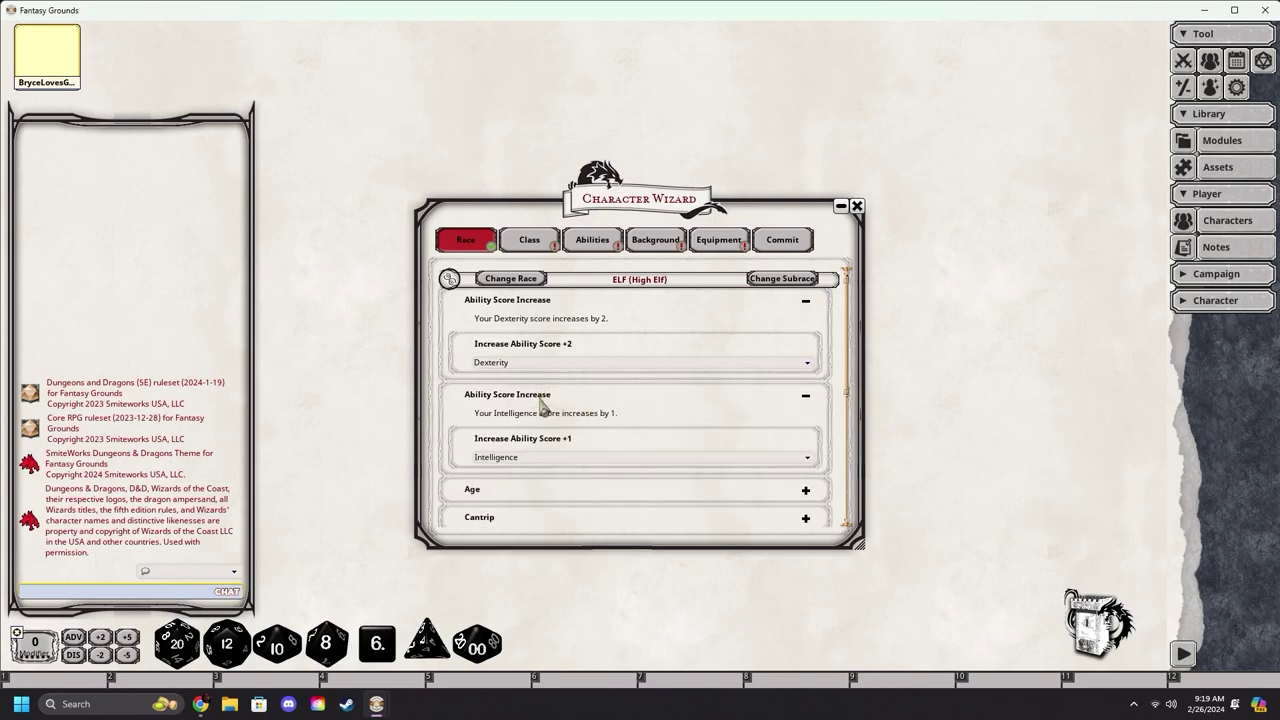
click(539, 460)
scroll(540, 470, down, 1)
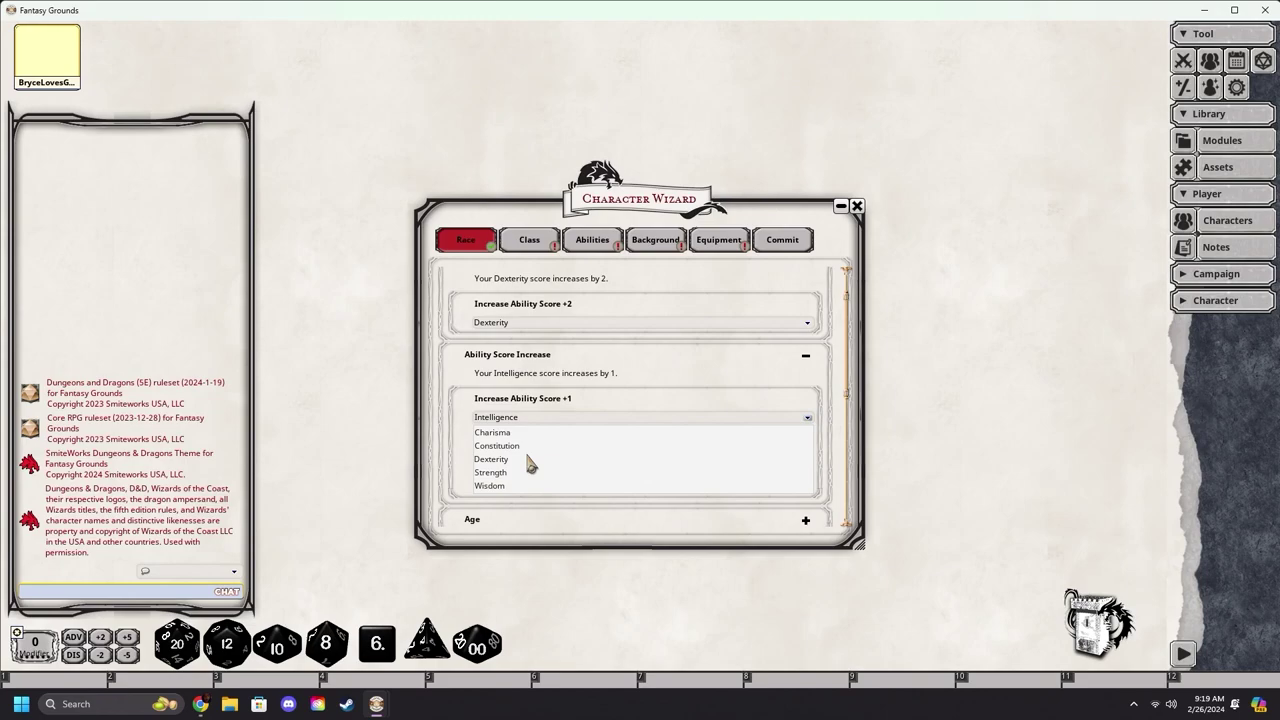
click(528, 418)
click(530, 323)
click(530, 323)
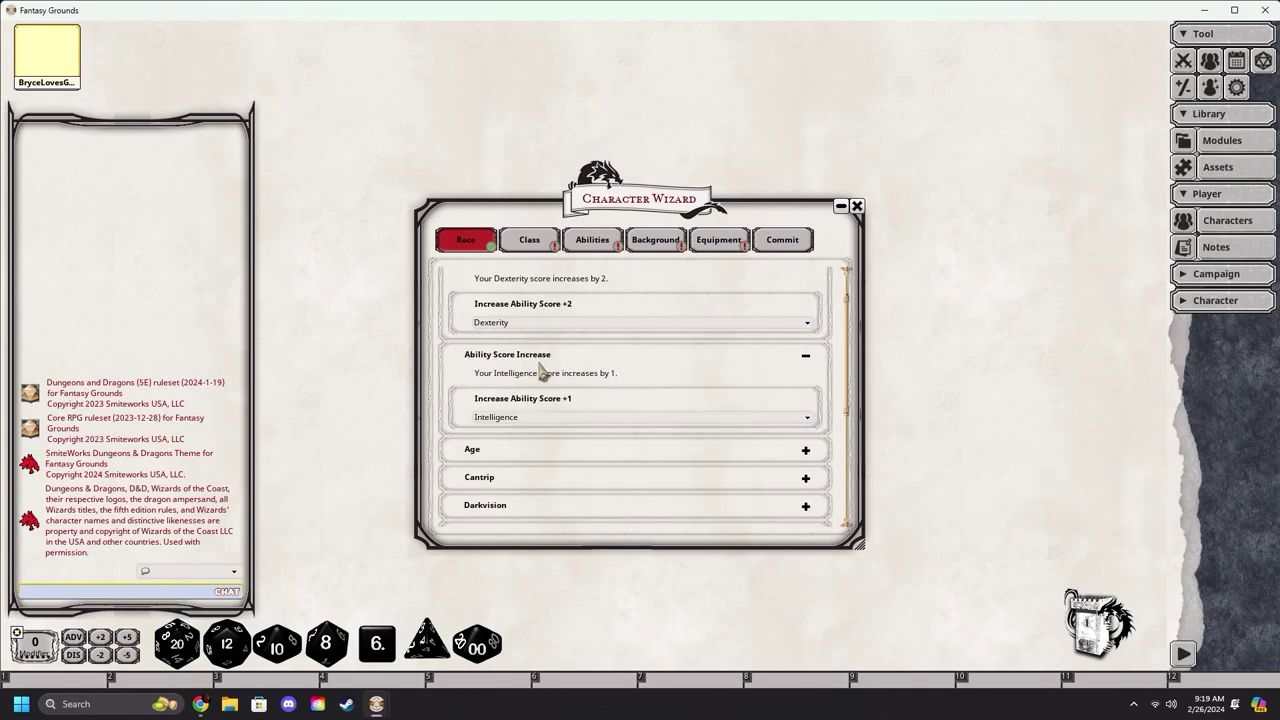
- Collapse both Ability Score Increase traits and review the full list of High Elf traits
scroll(545, 370, up, 1)
click(806, 301)
click(806, 328)
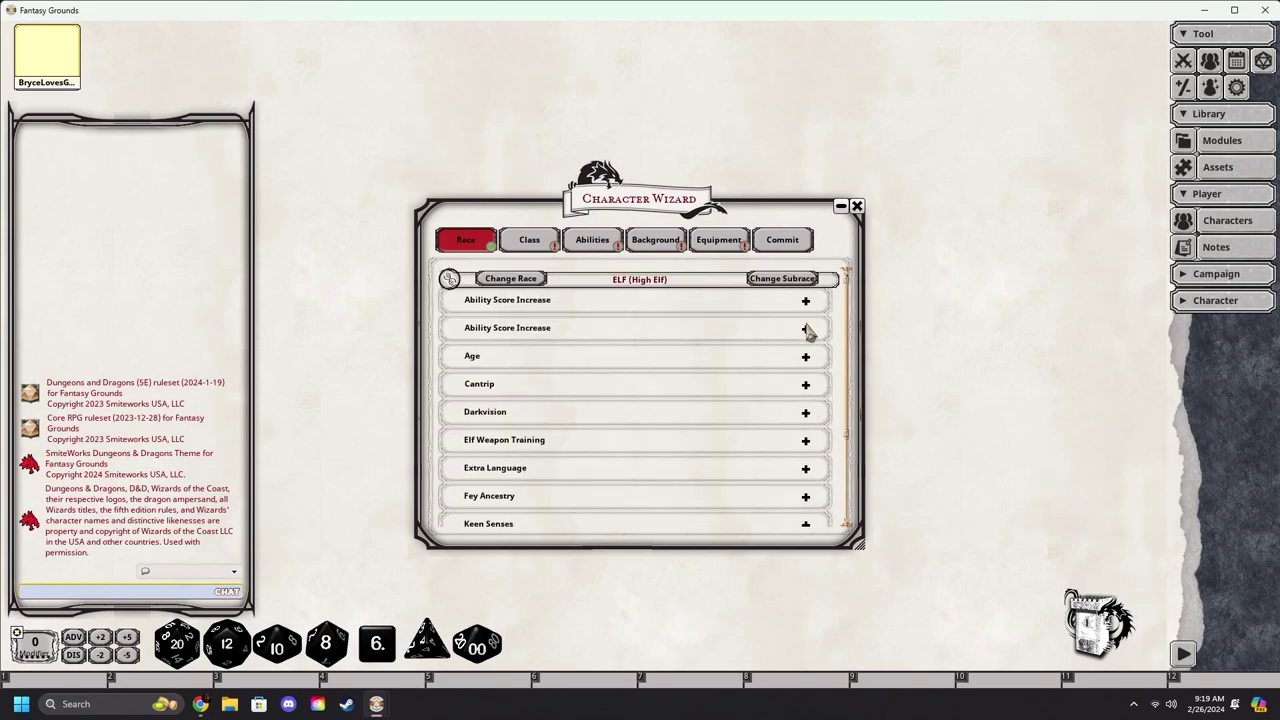
scroll(530, 400, down, 3)
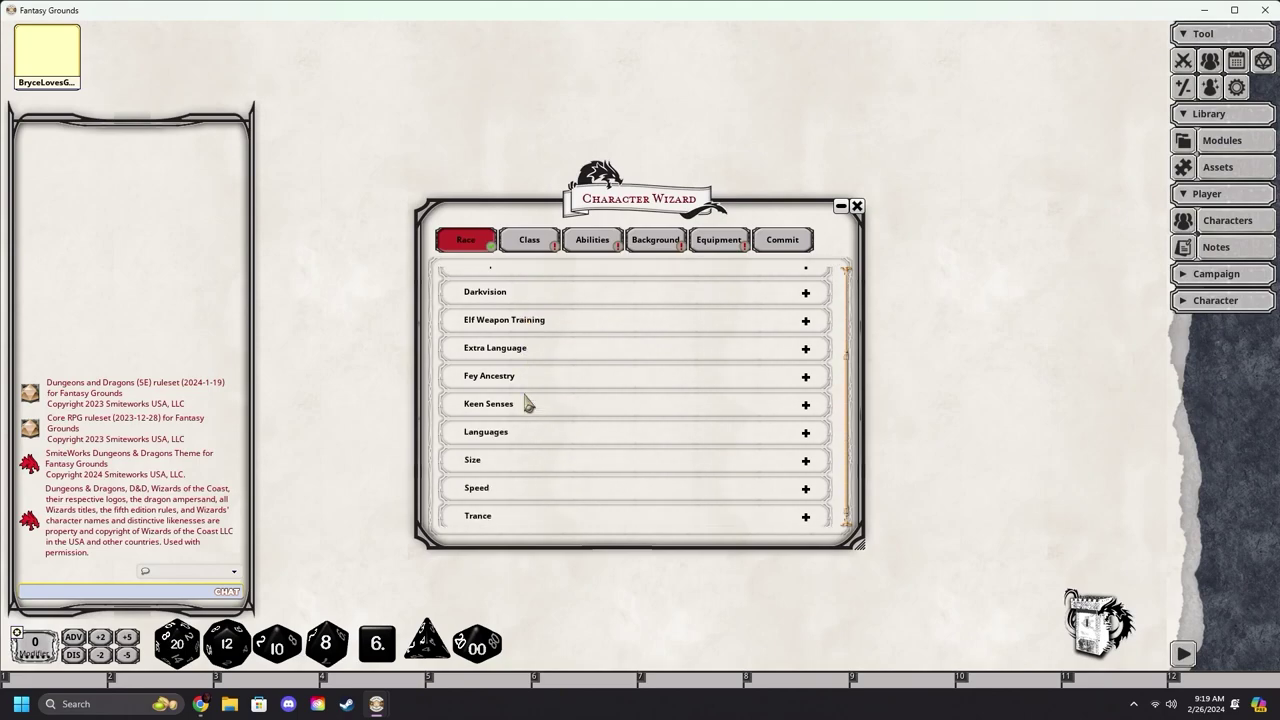
scroll(527, 403, up, 3)
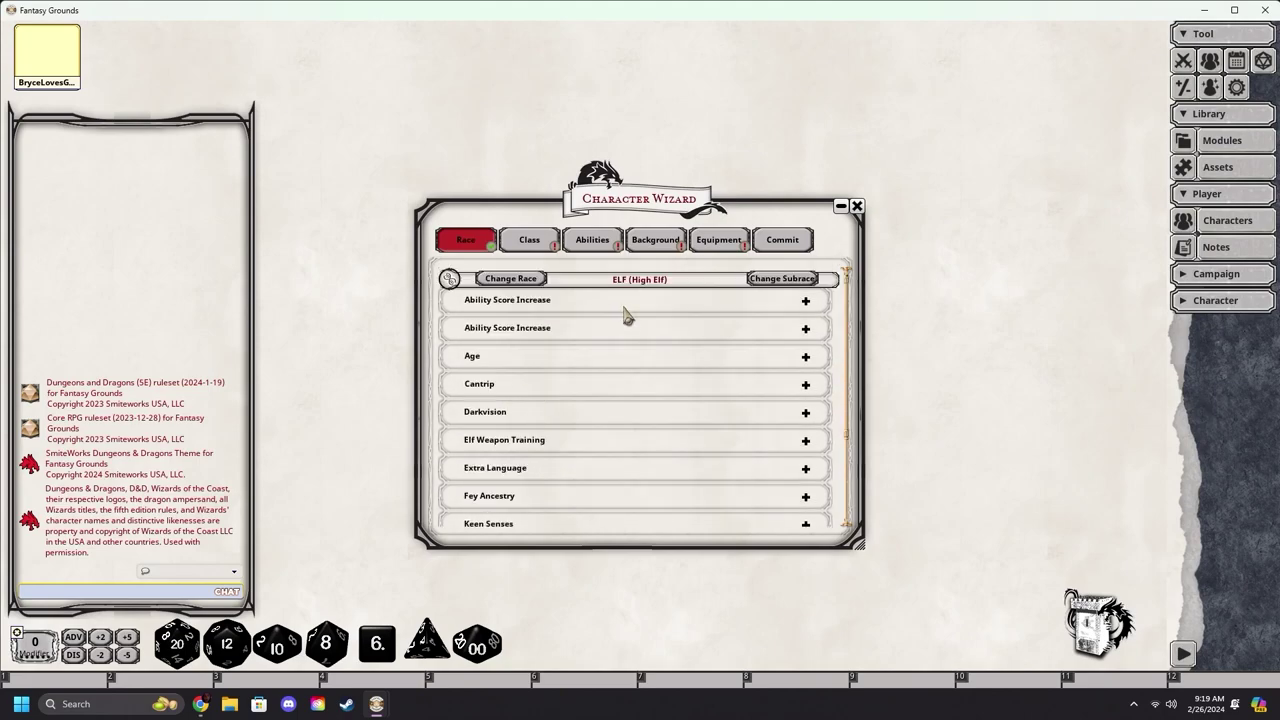
- Choose Wizard as the character's class
click(528, 246)
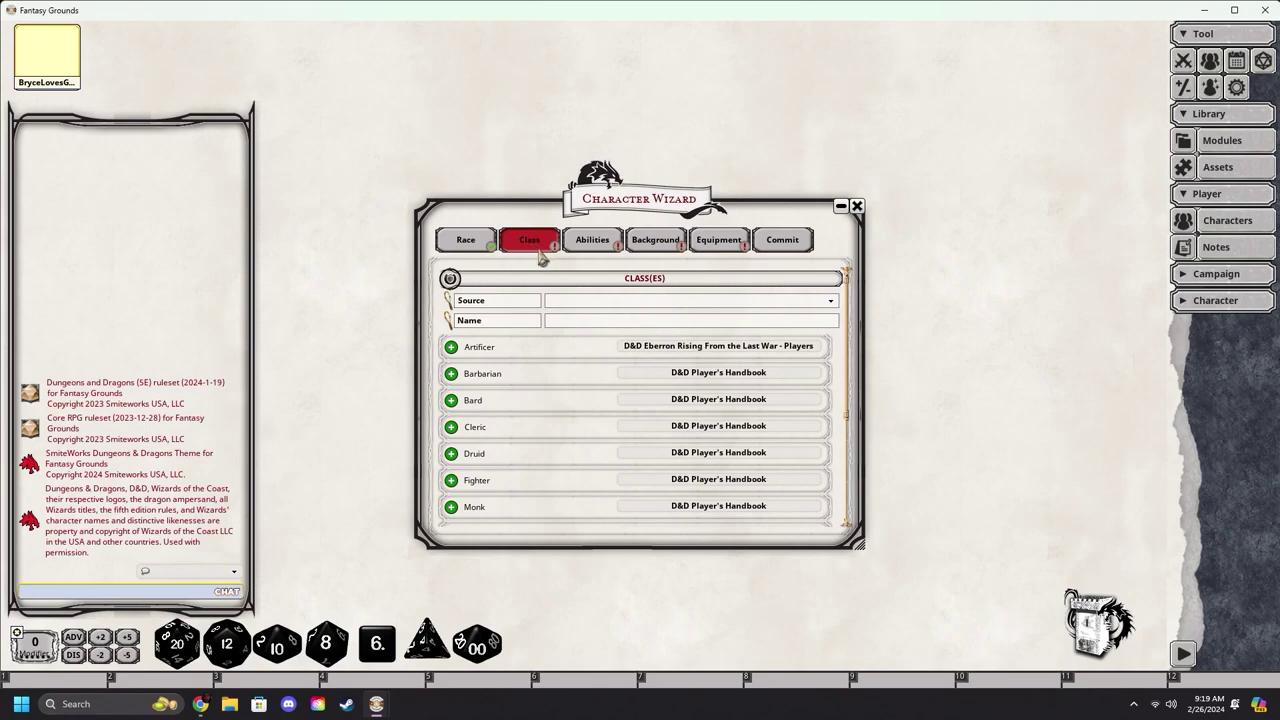
scroll(623, 374, down, 5)
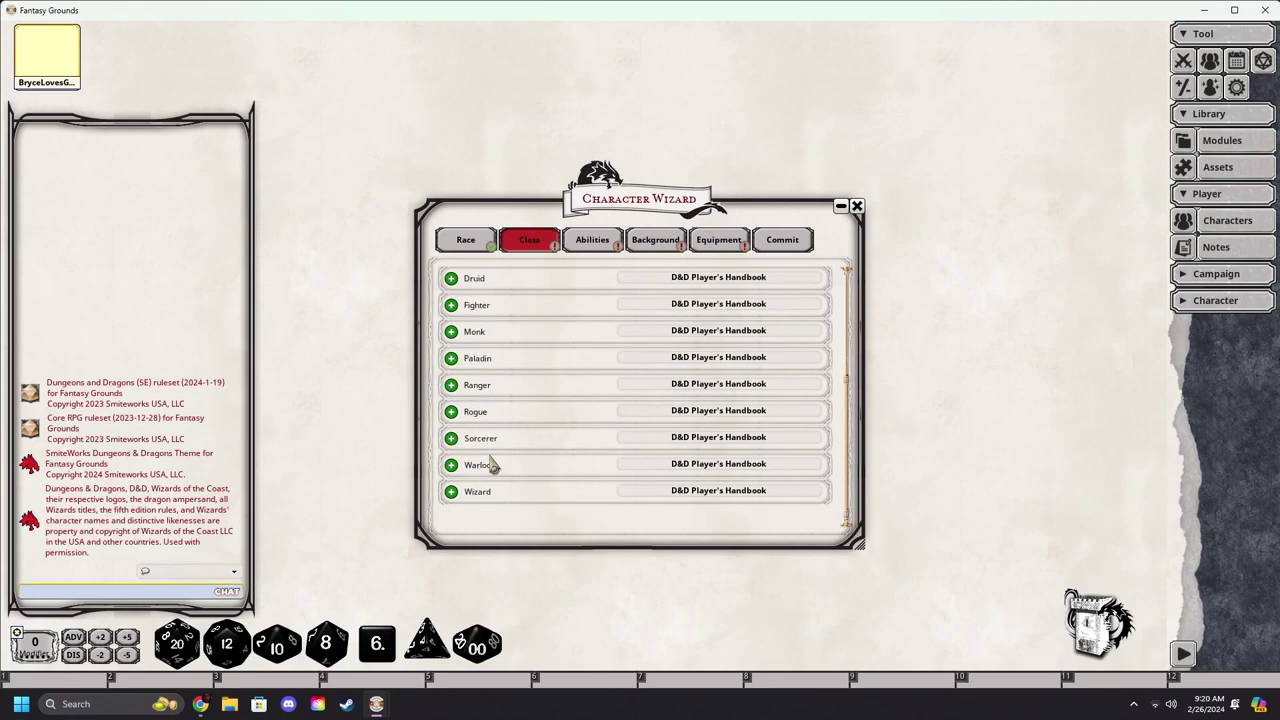
click(451, 492)
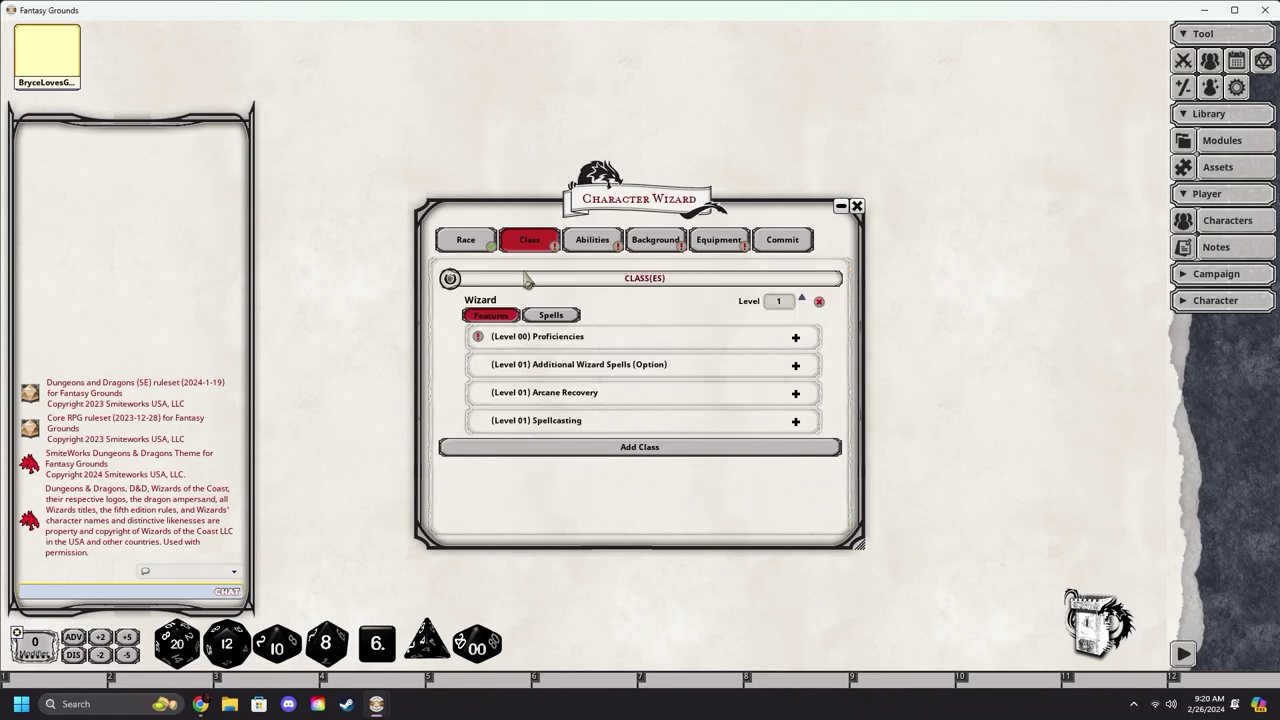
- Review the Wizard's level 0 Proficiencies and choose Insight and Religion as the two skills
click(594, 339)
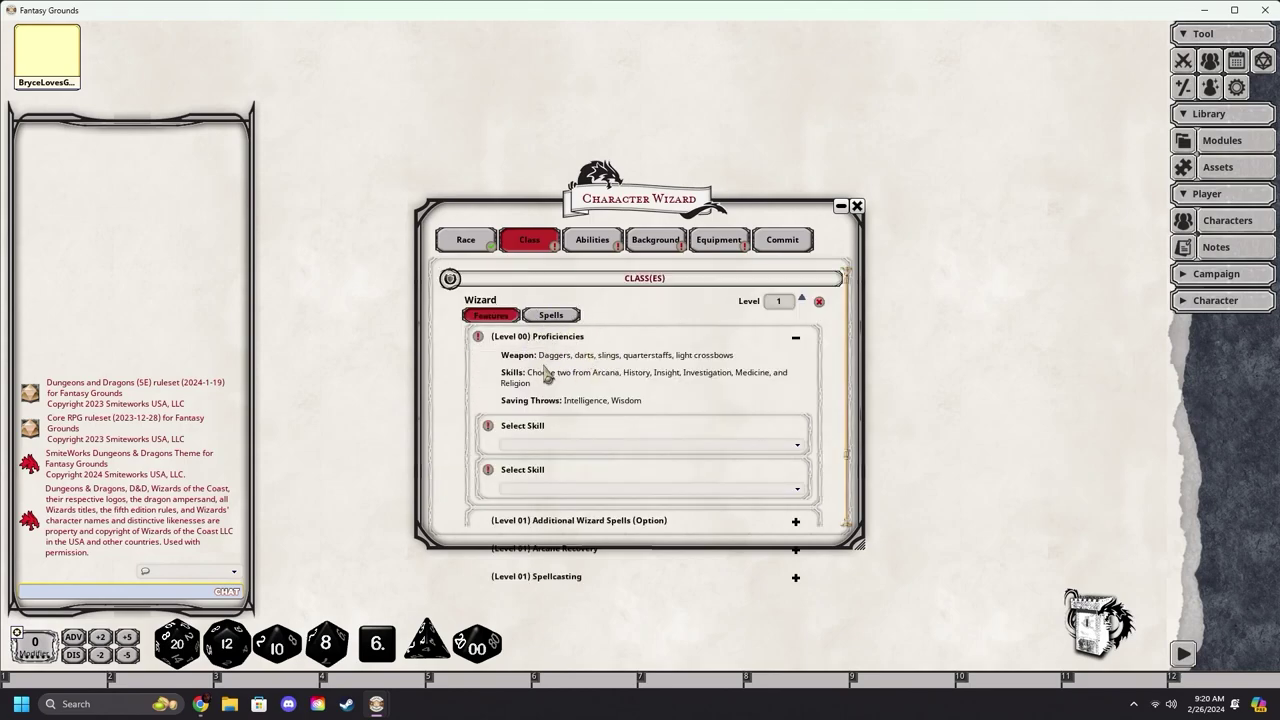
scroll(546, 372, down, 1)
scroll(546, 370, up, 1)
click(577, 344)
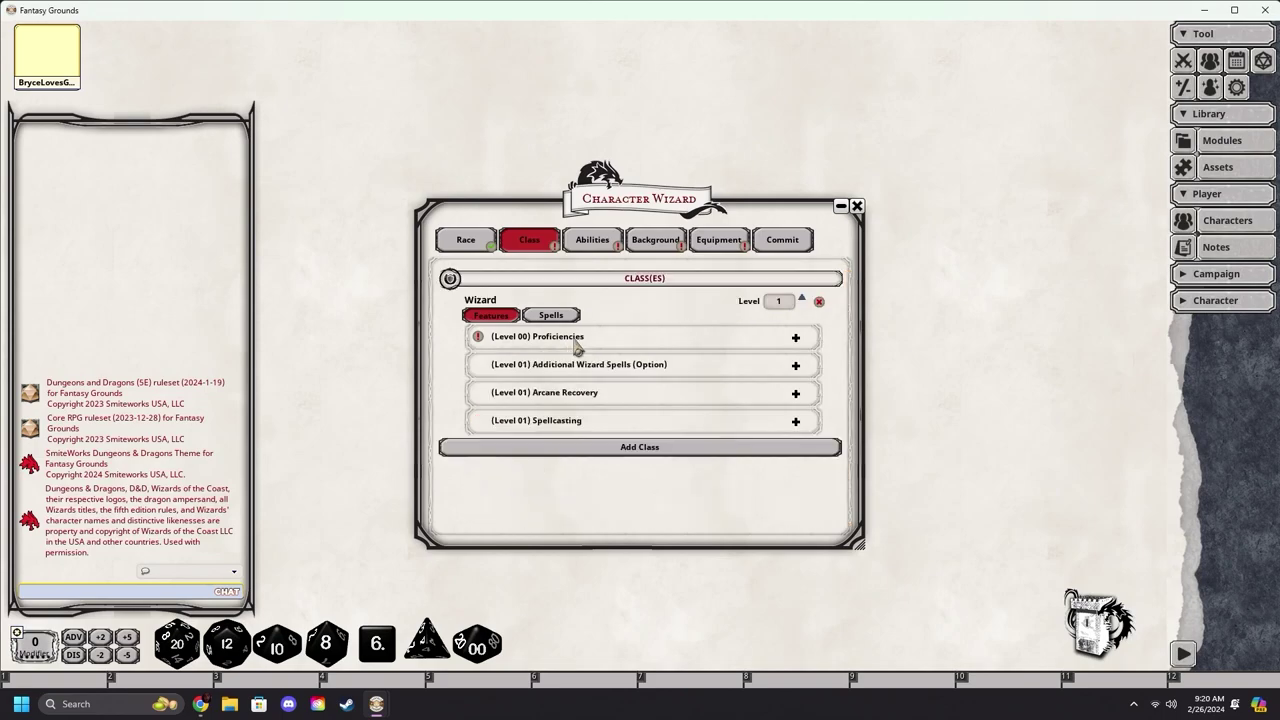
click(577, 340)
scroll(577, 344, down, 2)
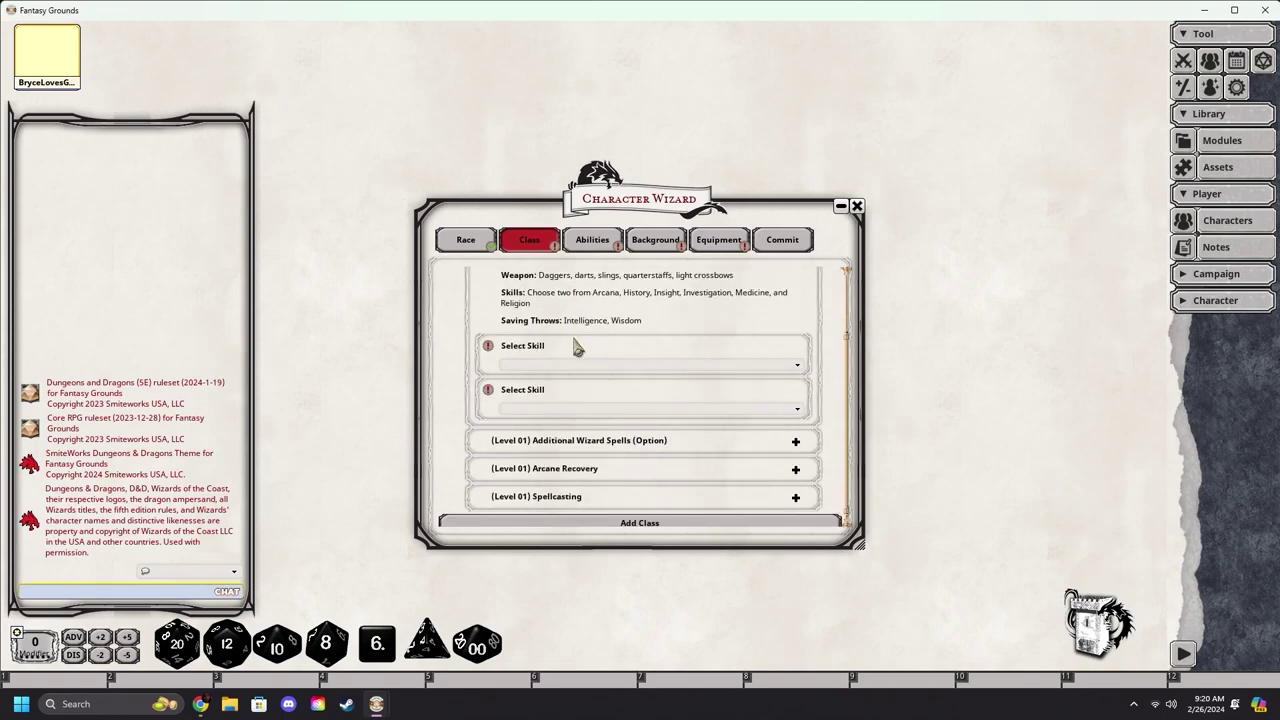
scroll(577, 344, up, 1)
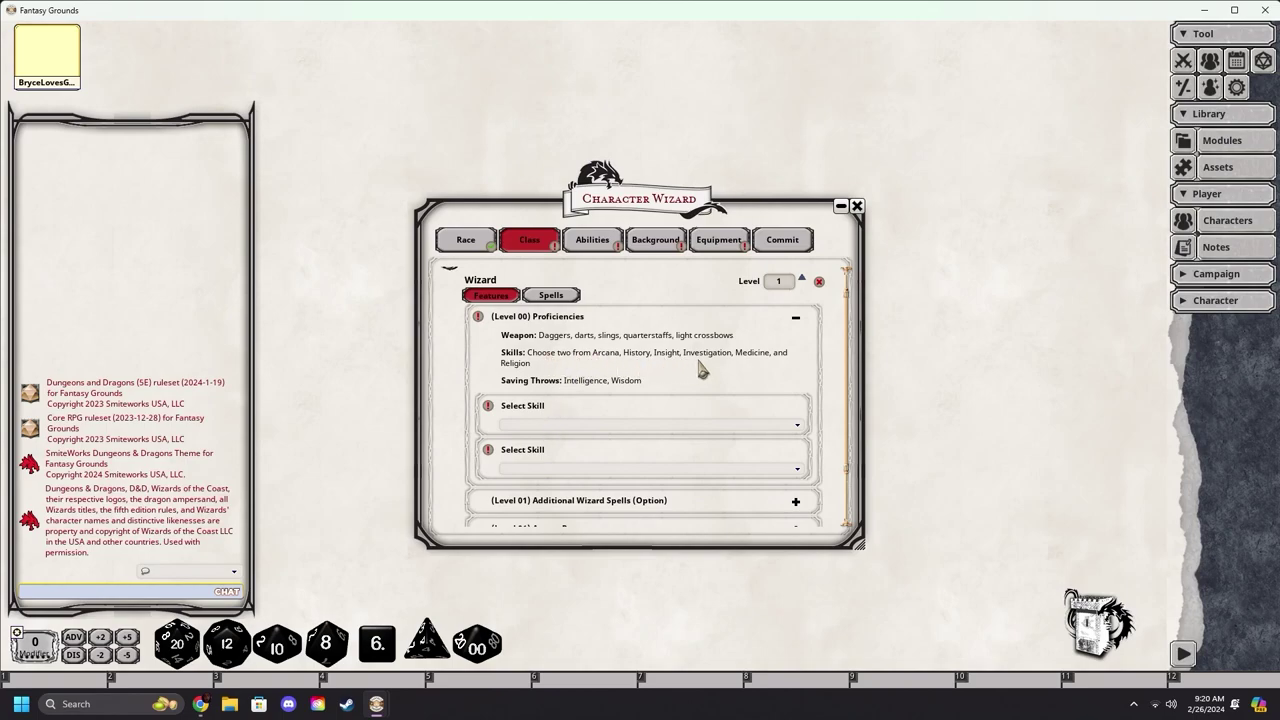
click(558, 426)
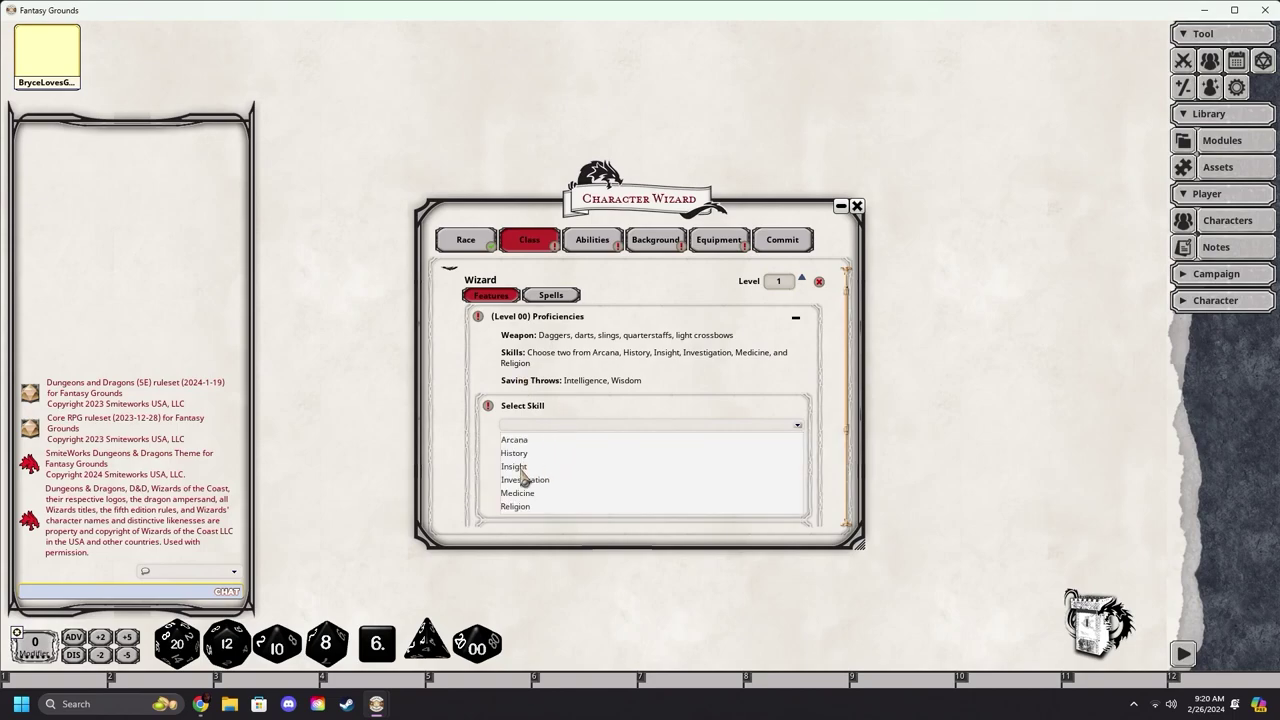
click(515, 467)
click(558, 468)
scroll(555, 480, down, 1)
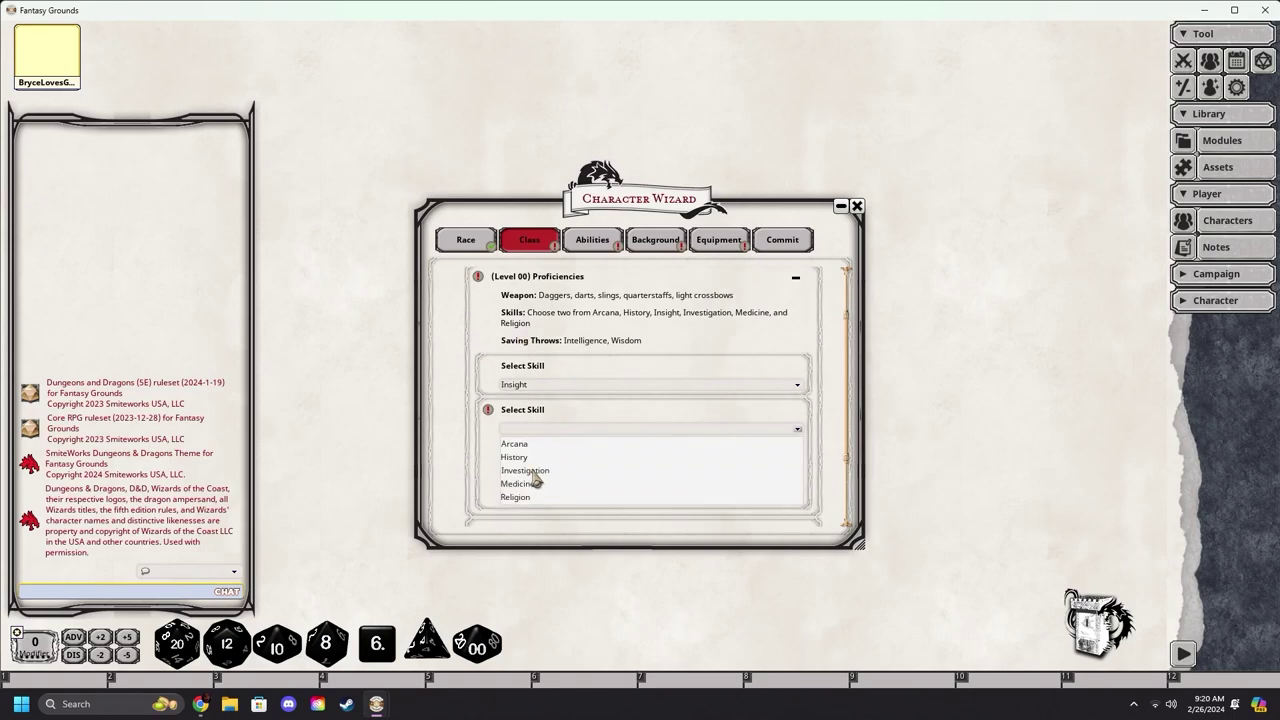
click(520, 498)
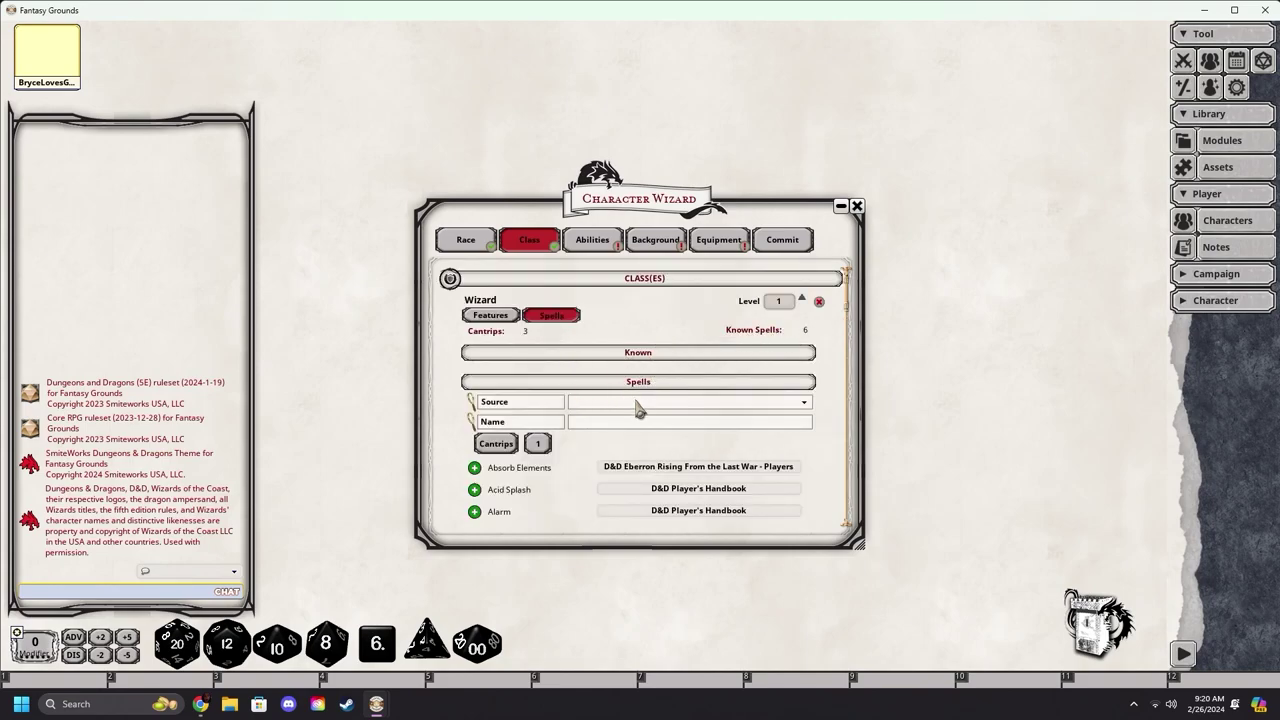
- Filter the Wizard's spell list to cantrips and add Blade Ward, Acid Splash and Infestation as known cantrips
scroll(637, 409, down, 1)
click(510, 388)
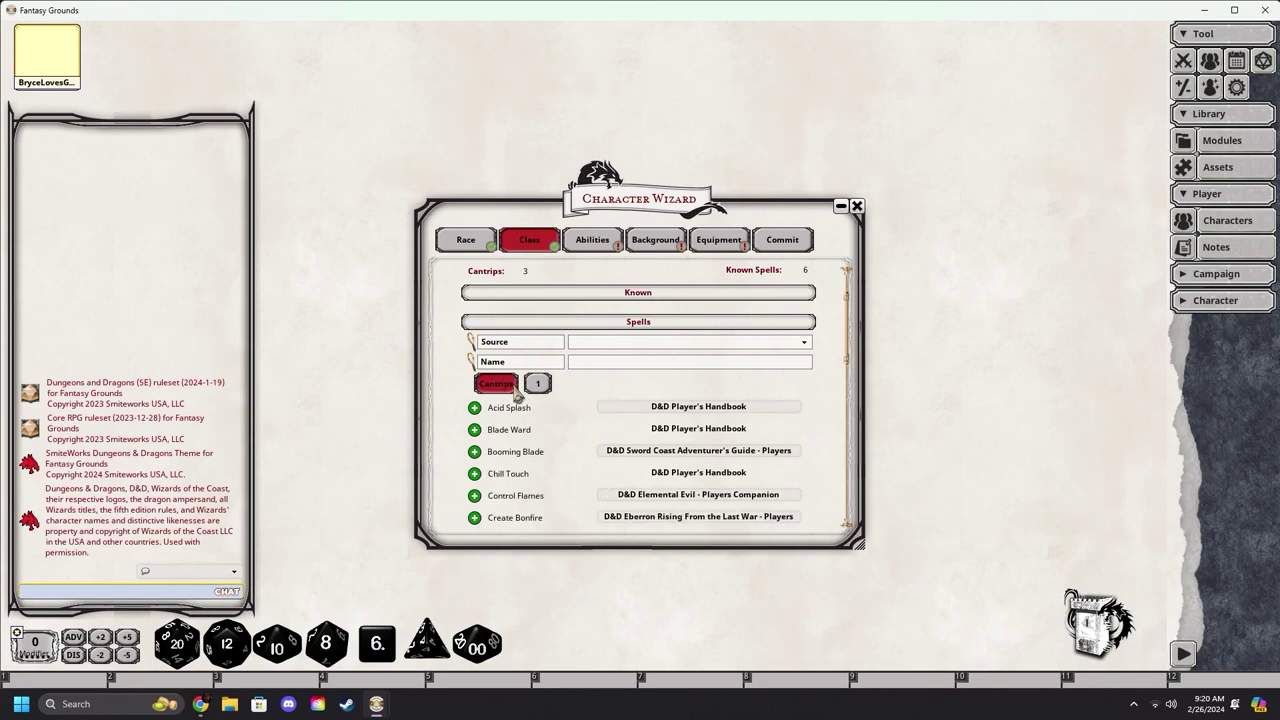
scroll(557, 400, down, 1)
click(474, 390)
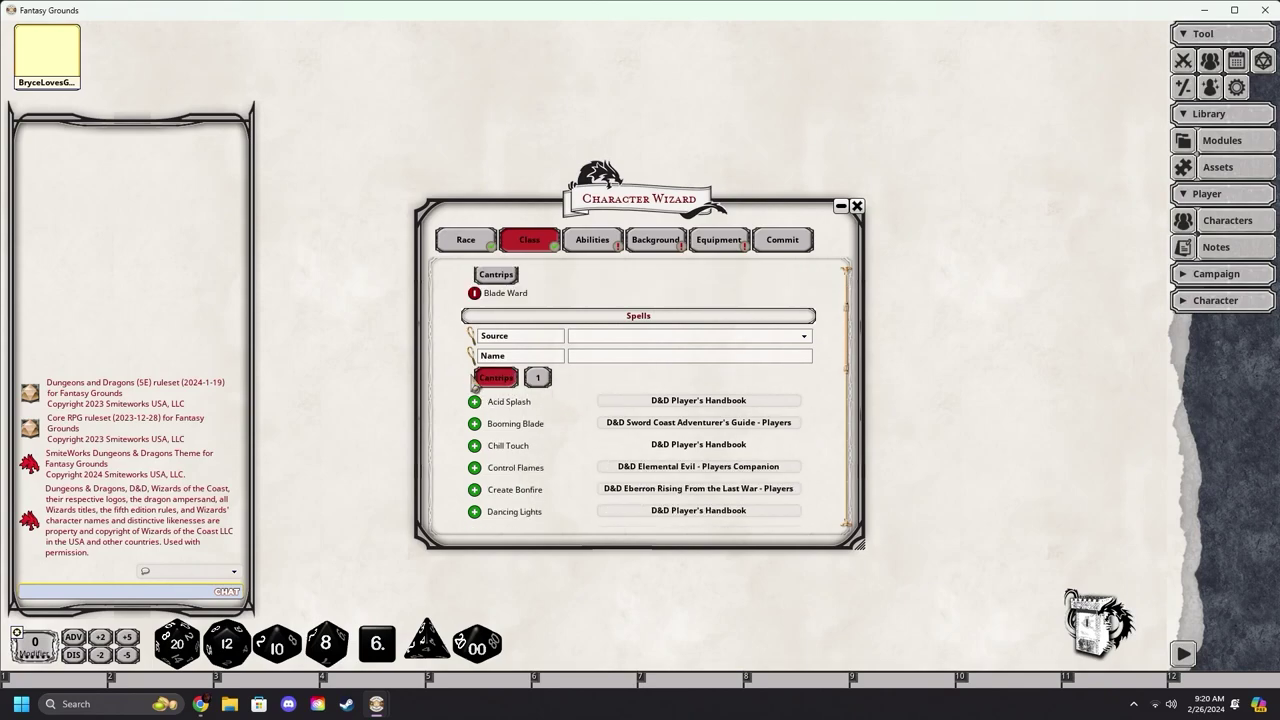
click(474, 401)
scroll(592, 465, down, 2)
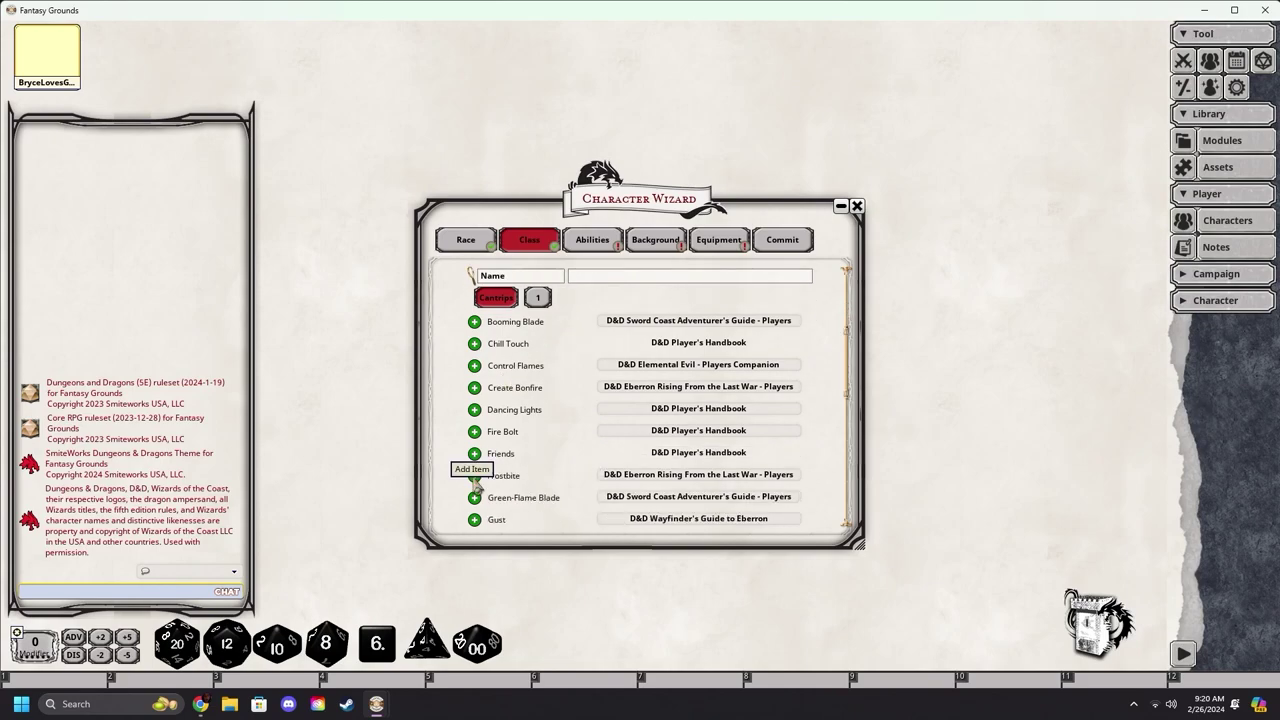
scroll(472, 498, down, 3)
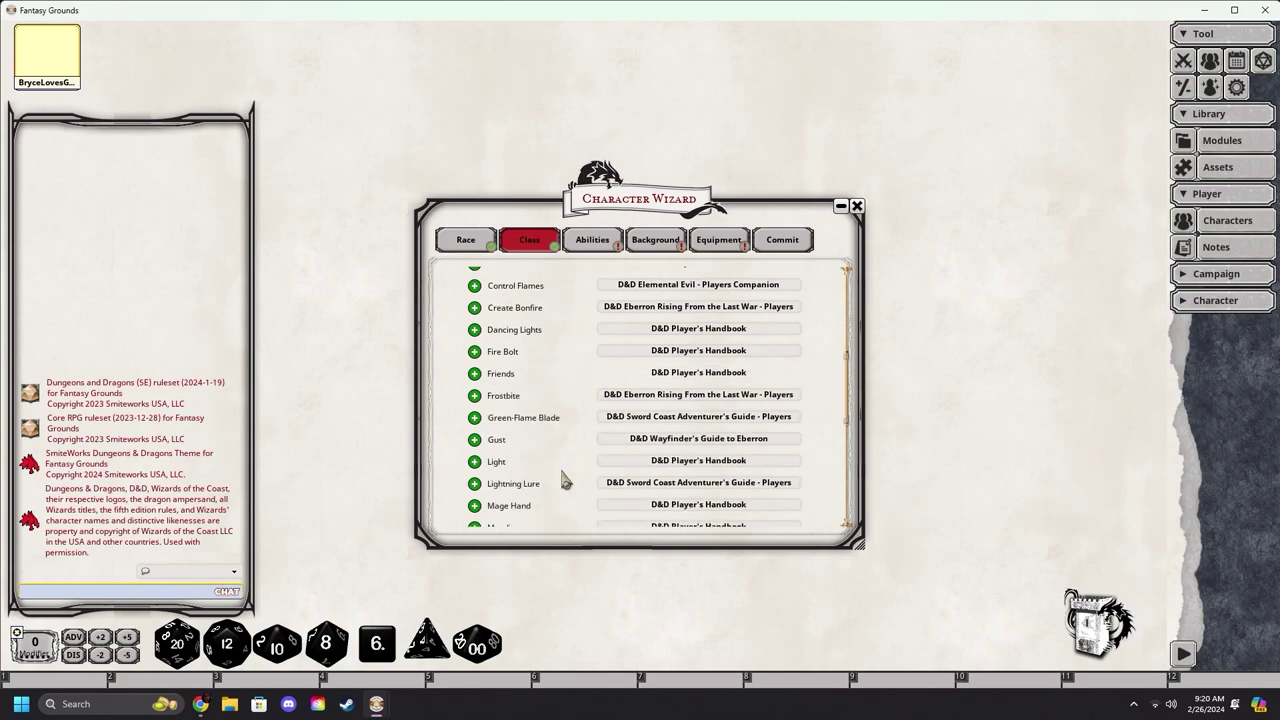
- Filter to level 1 spells and add Color Spray, Feather Fall, Ice Knife, Identify, Jump and Mage Armor to the known spells
scroll(563, 482, up, 10)
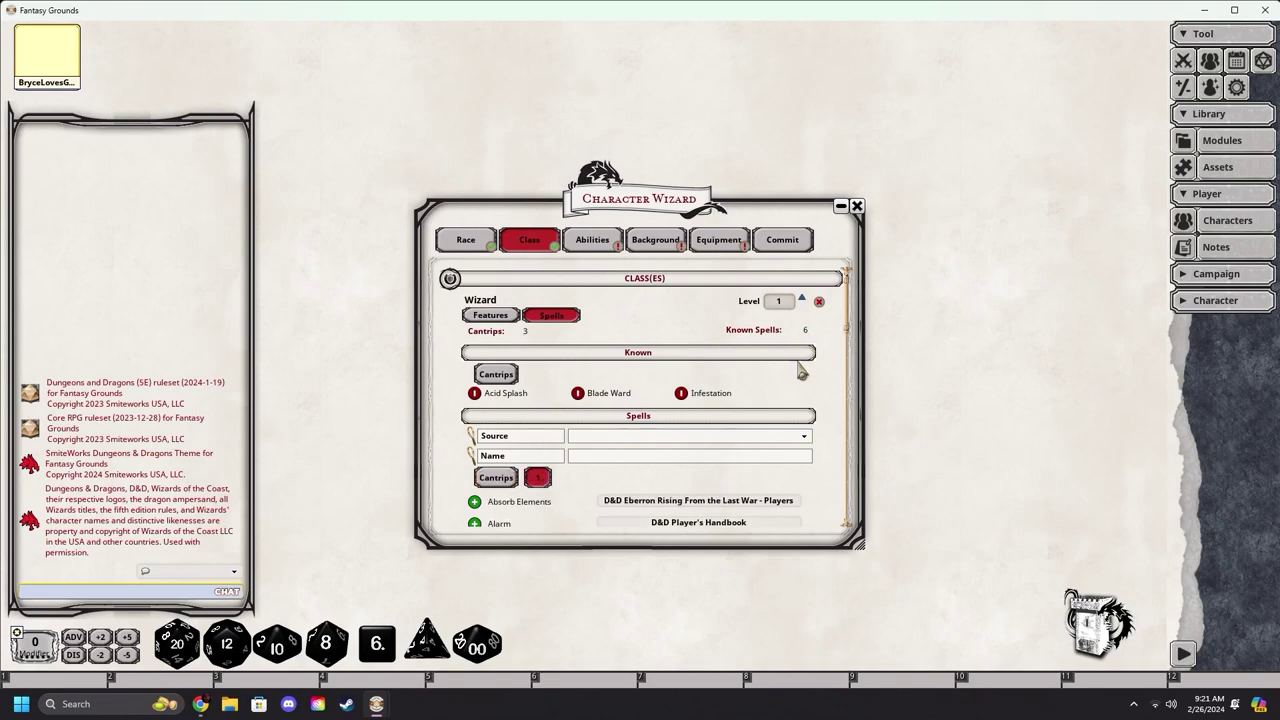
scroll(729, 400, down, 15)
scroll(490, 455, down, 5)
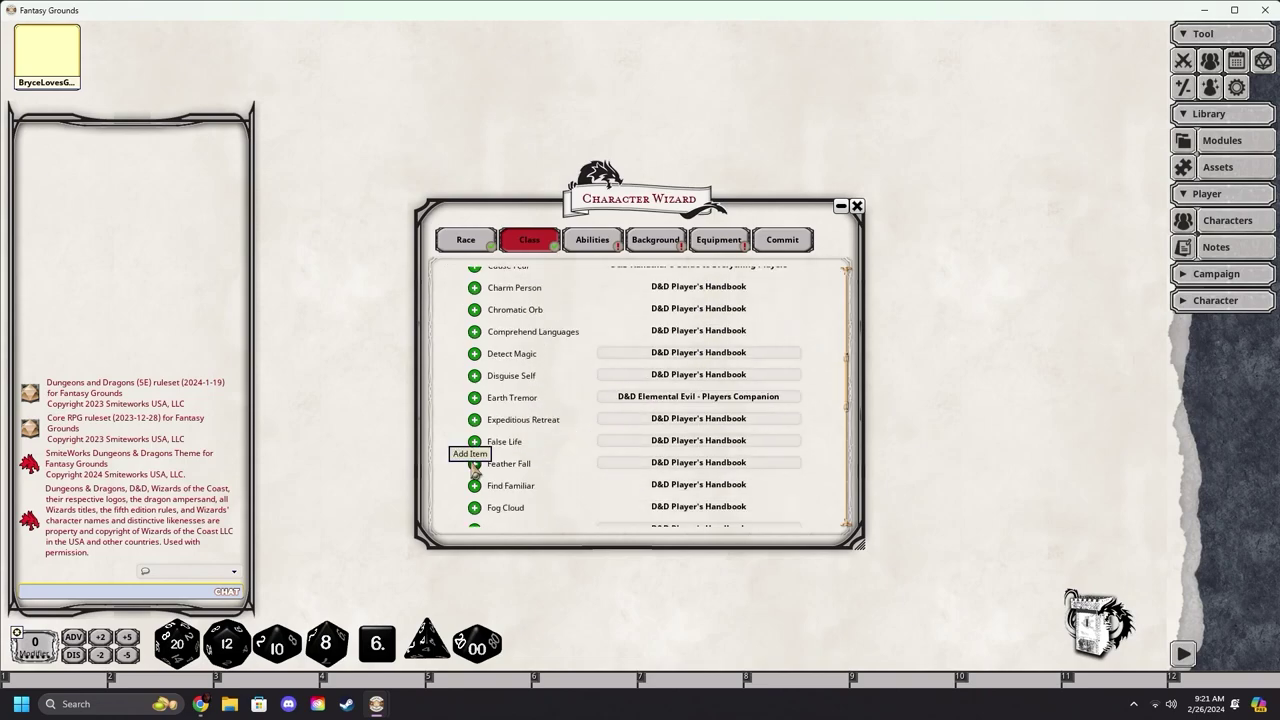
click(490, 455)
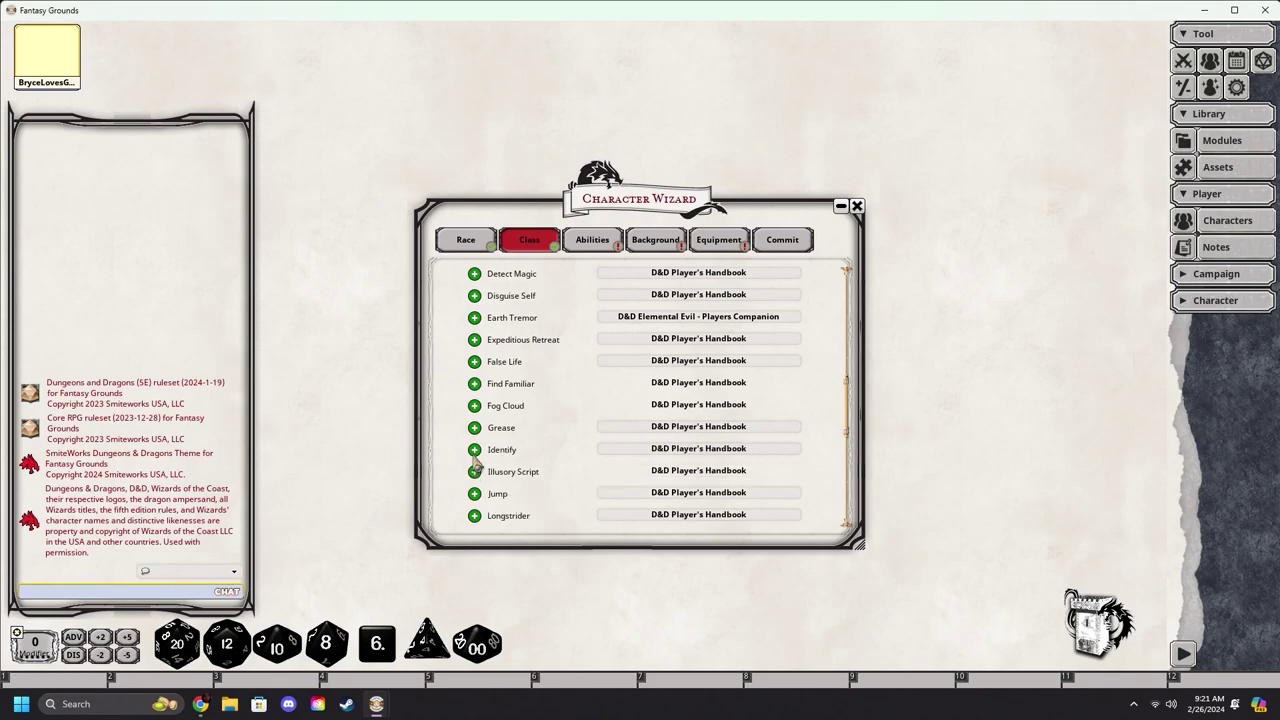
click(490, 455)
scroll(549, 469, down, 1)
click(549, 470)
click(595, 470)
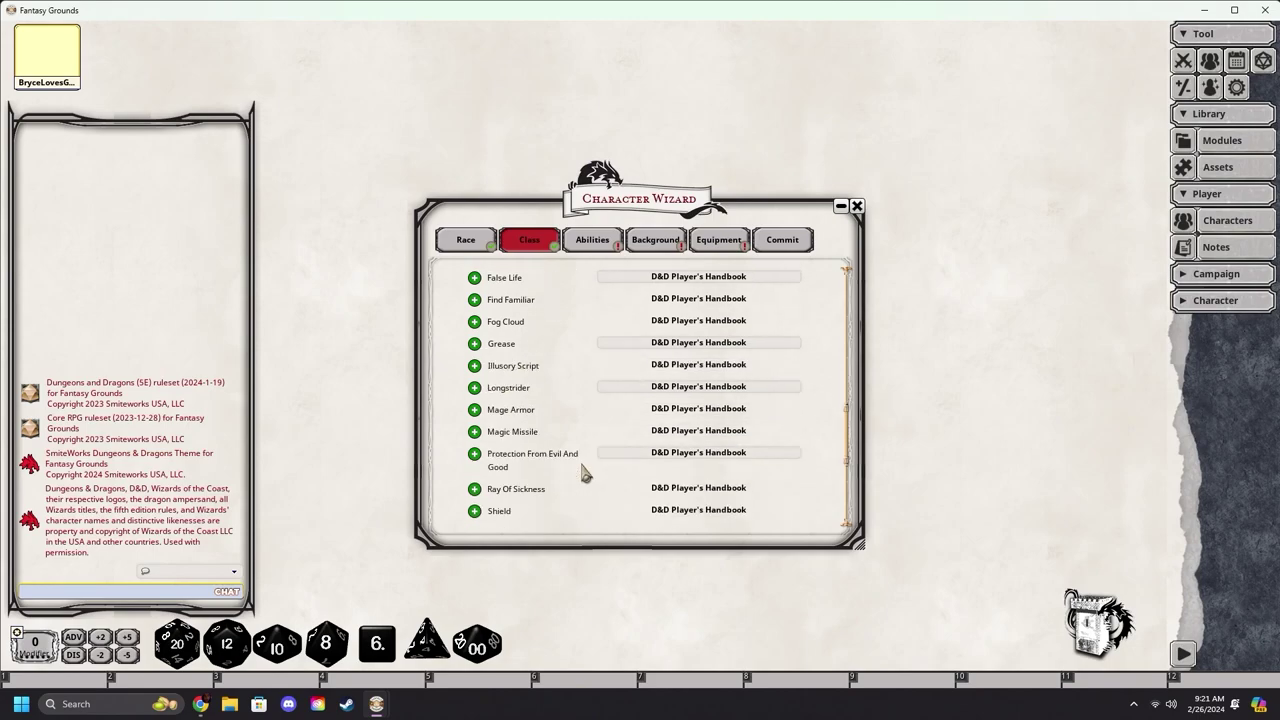
scroll(580, 455, up, 20)
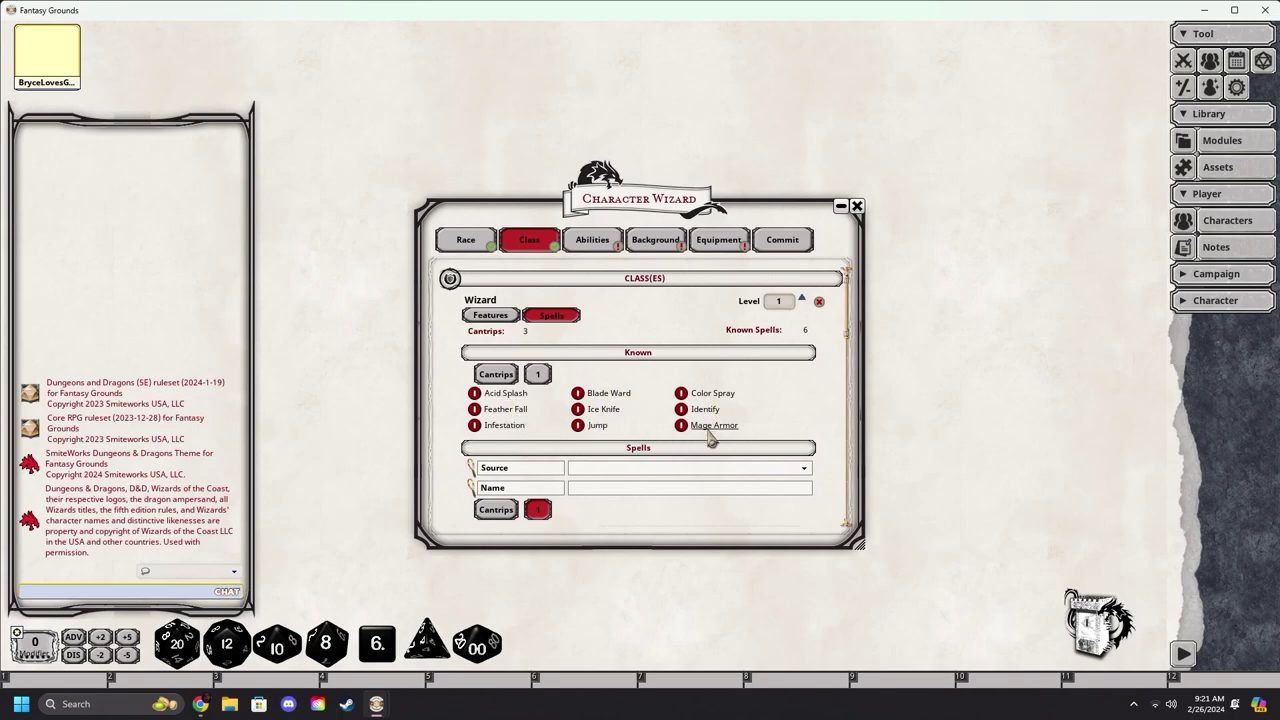
- Add Ray of Sickness as a further level 1 spell and review the Wizard's known spells
scroll(710, 437, down, 10)
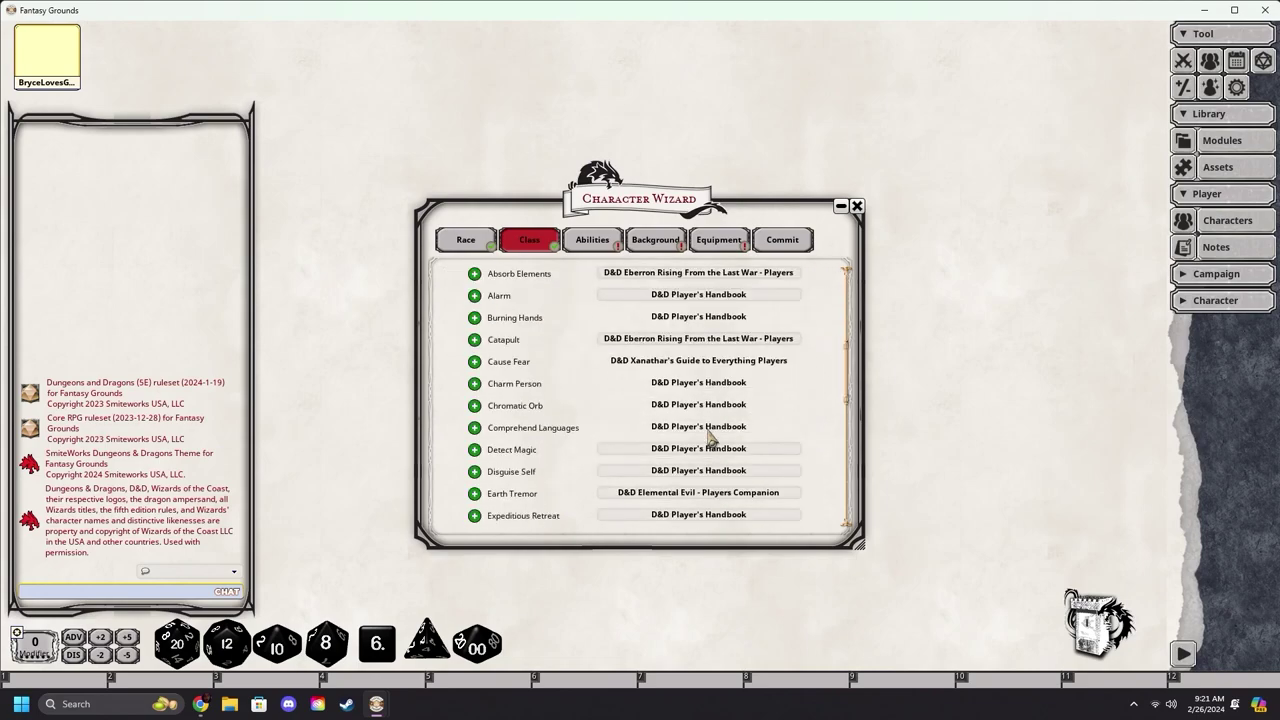
click(474, 428)
scroll(636, 445, up, 10)
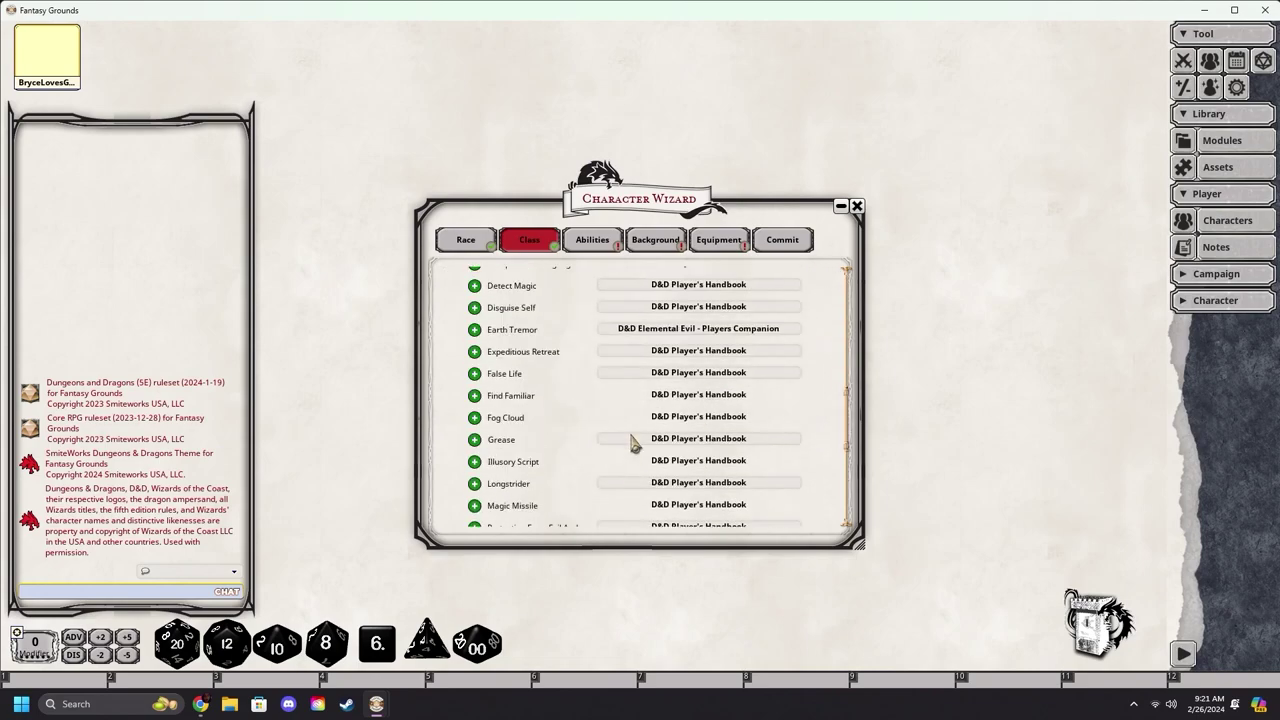
scroll(634, 445, up, 2)
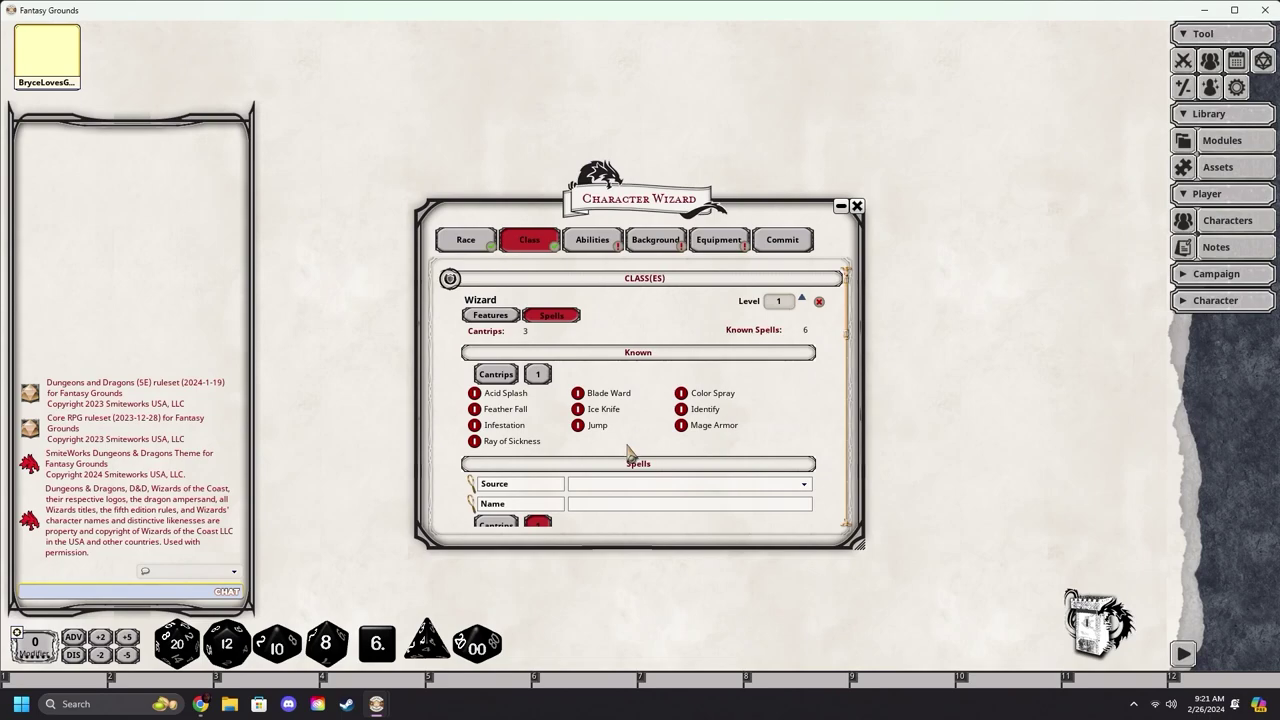
scroll(630, 452, down, 6)
scroll(630, 452, up, 6)
- Set the ability score method to Dice Roll/Manual Entry, roll all six base scores and review the score breakdown
click(593, 245)
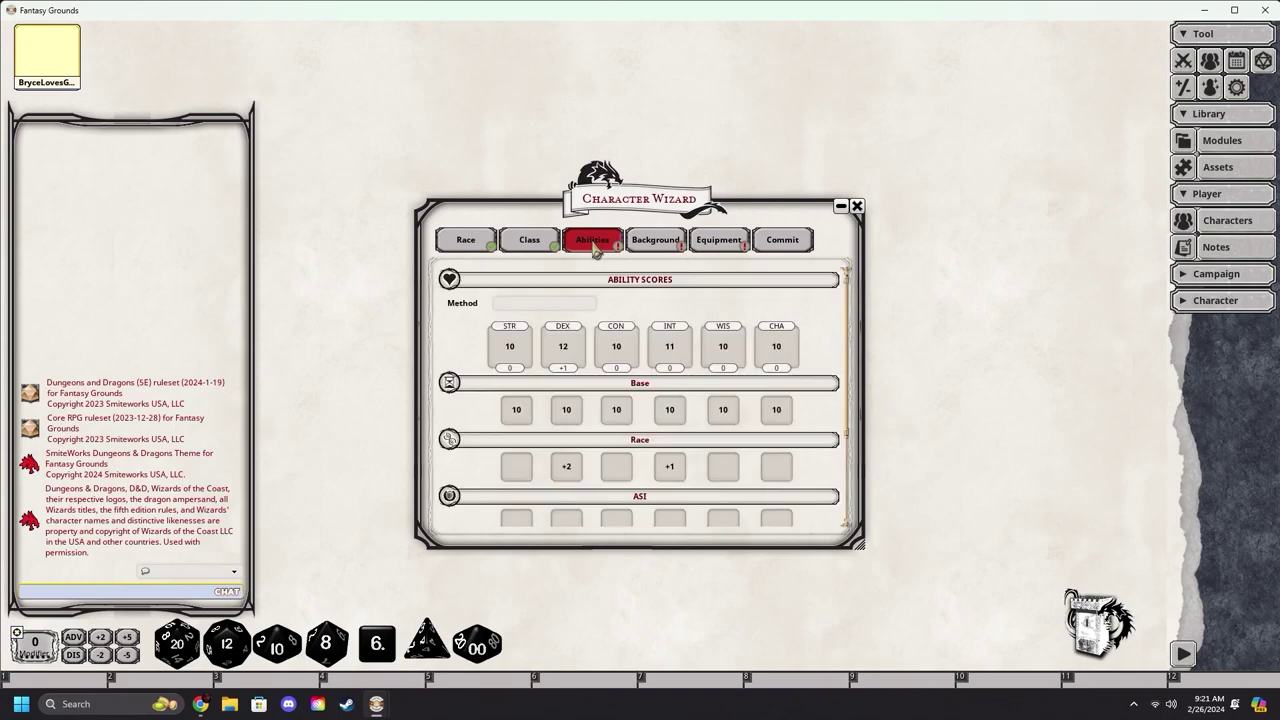
click(579, 303)
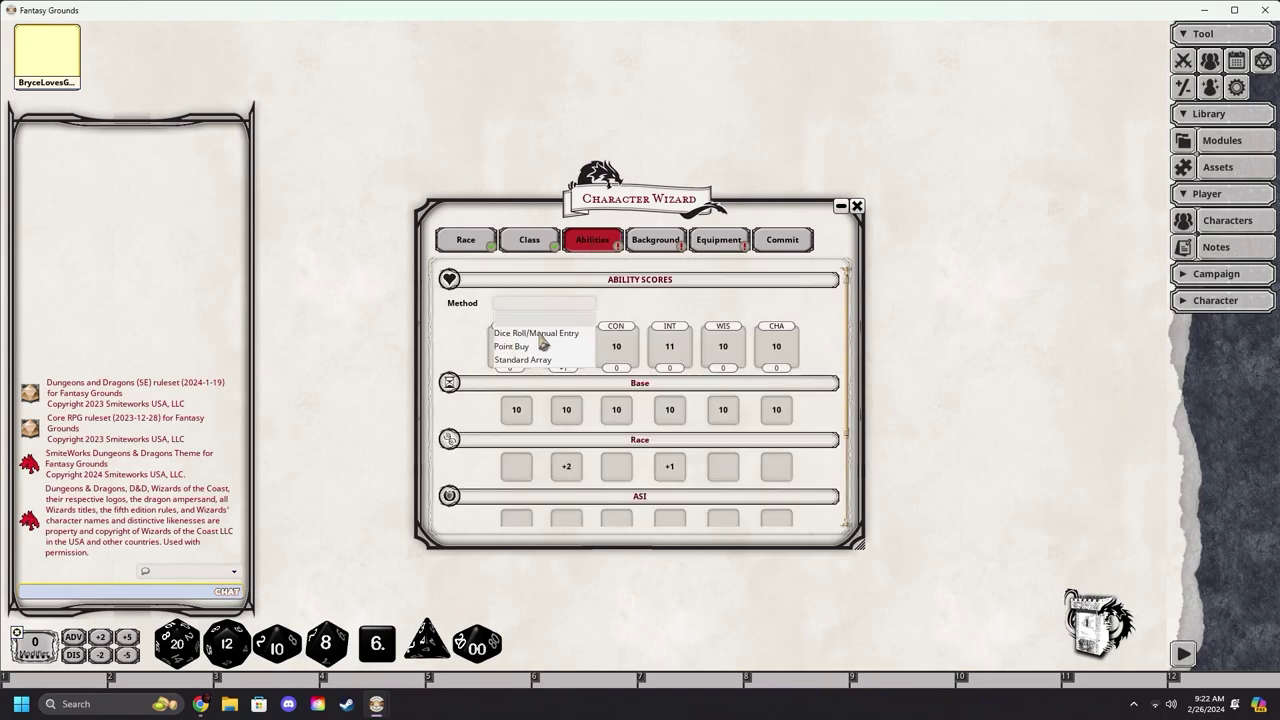
click(539, 335)
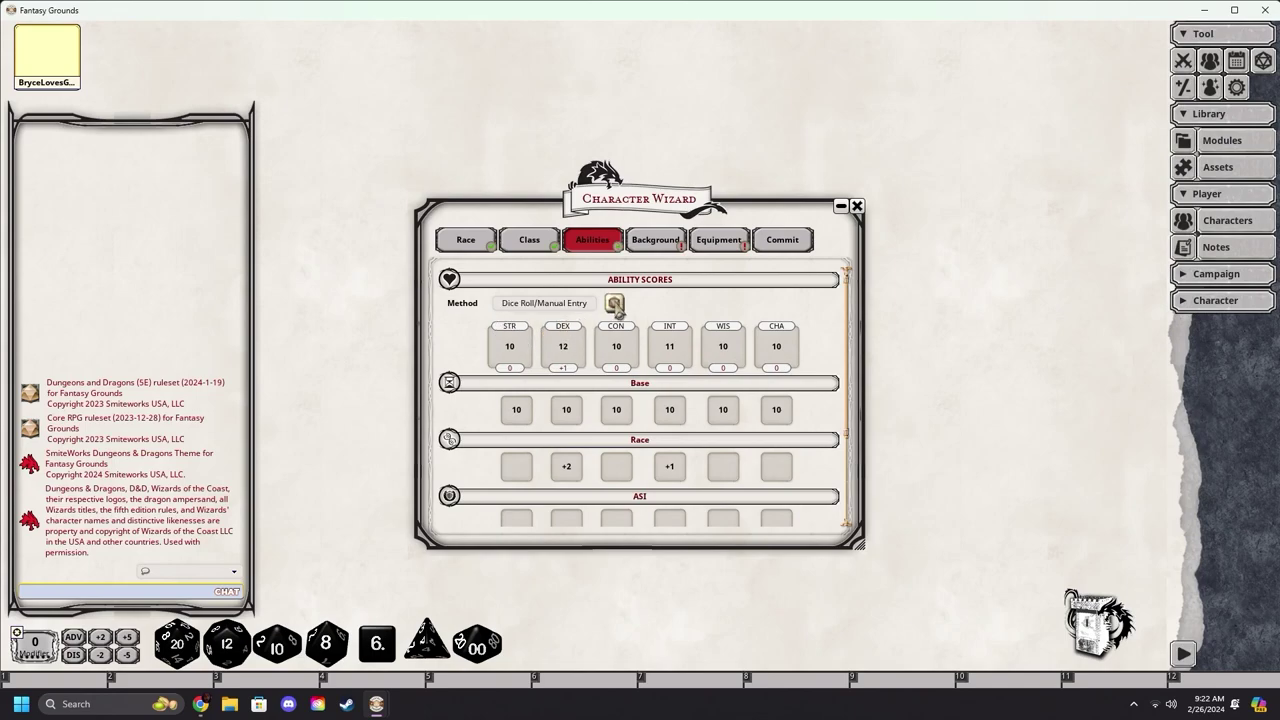
click(615, 303)
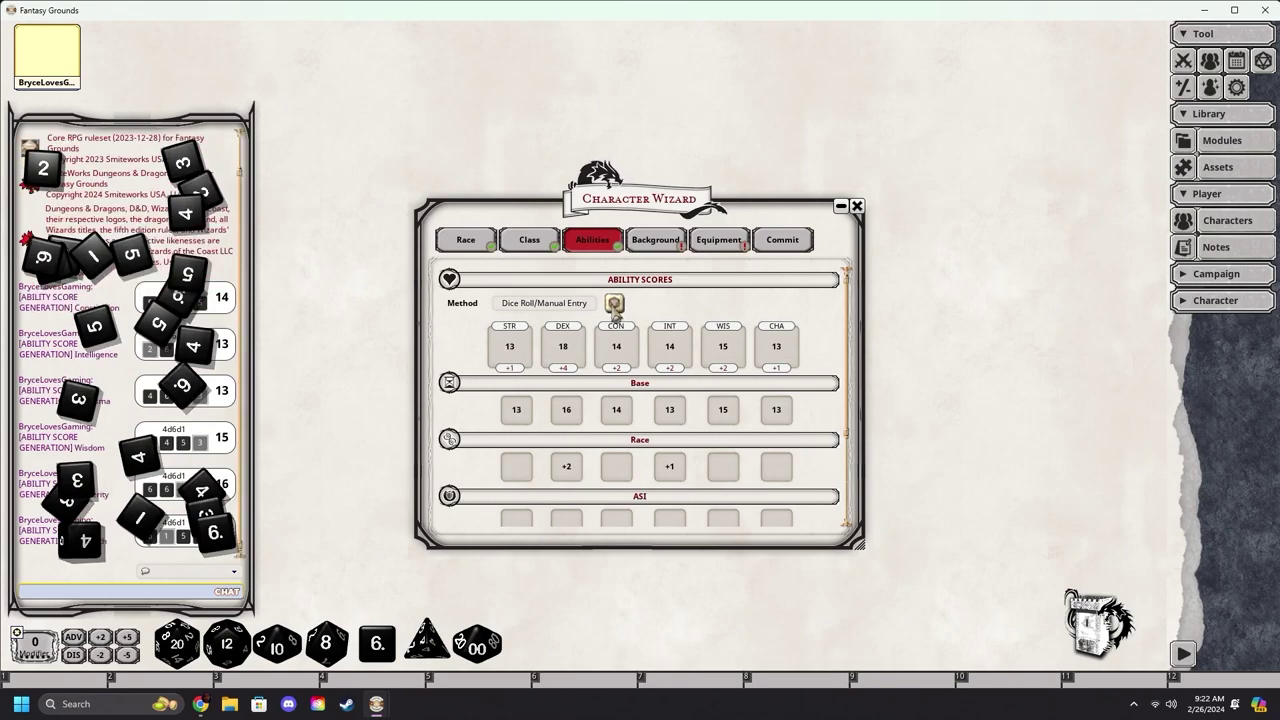
scroll(622, 412, down, 2)
scroll(622, 412, down, 1)
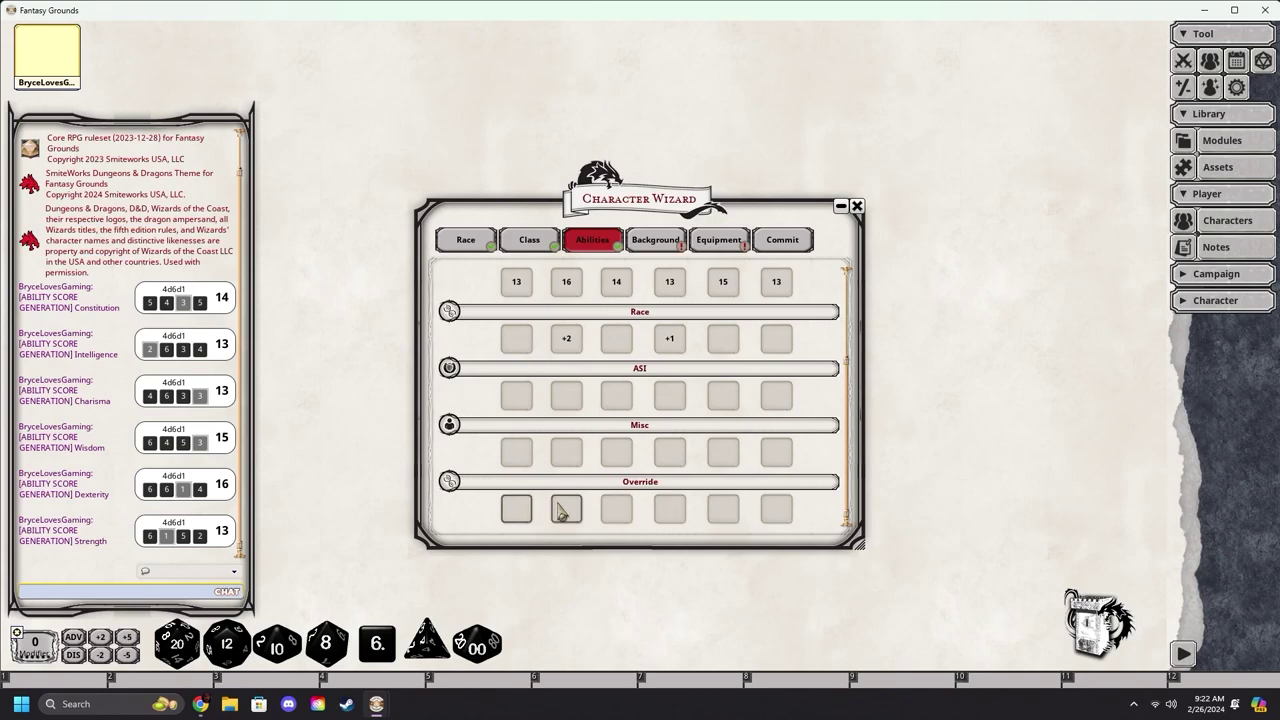
scroll(670, 458, up, 2)
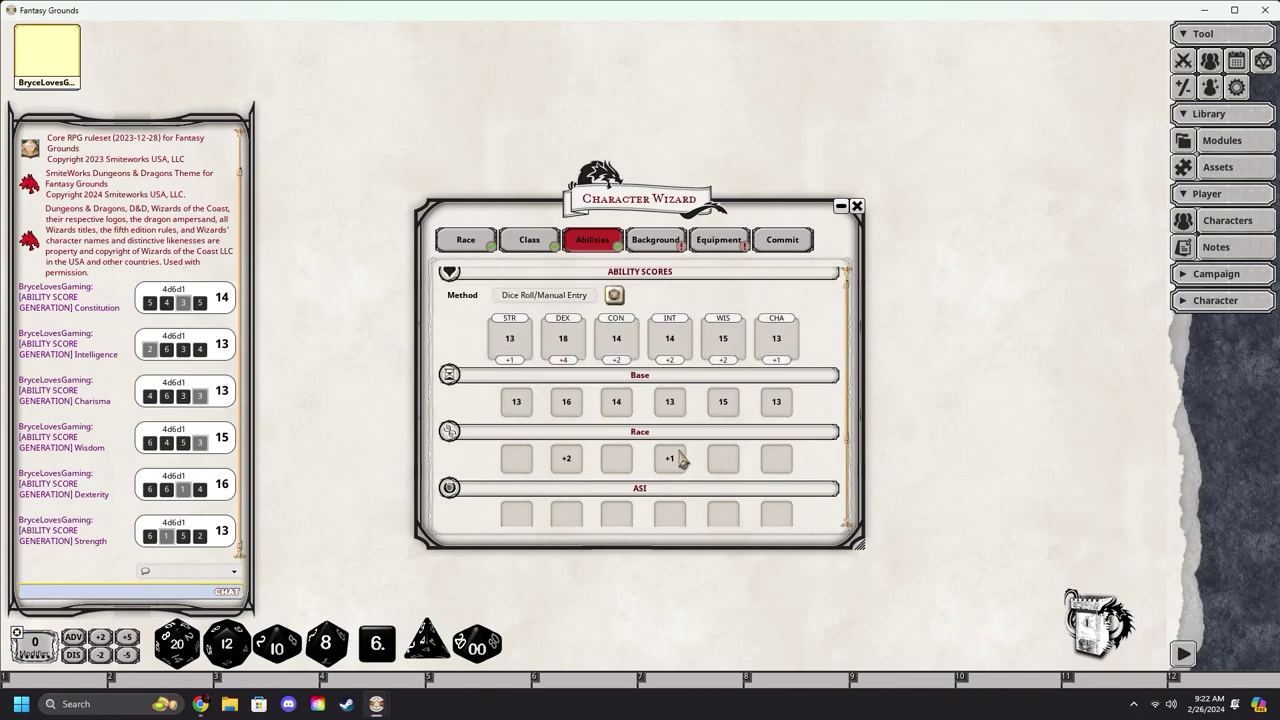
- Switch the ability score method to Point Buy and set base DEX 15, CON 9, INT 15, WIS 13 and CHA 11
click(544, 294)
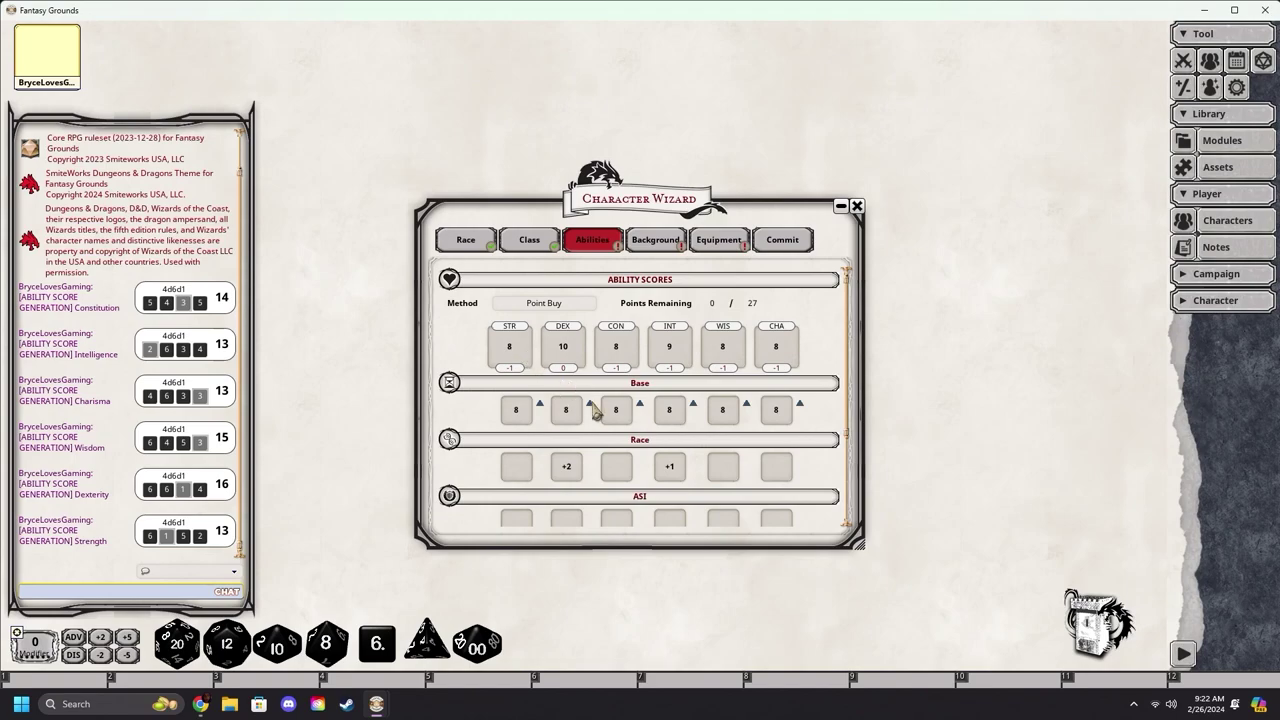
click(694, 405)
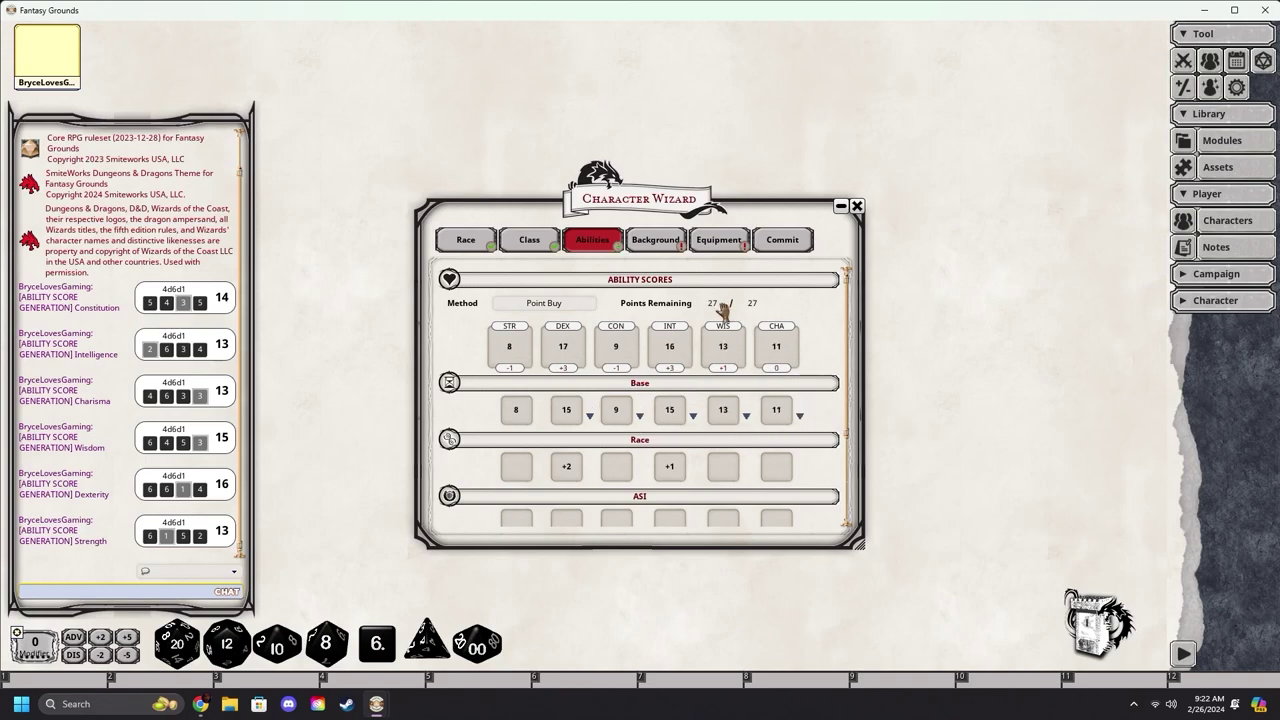
scroll(675, 378, down, 2)
scroll(672, 378, up, 2)
- Change the ability score method to Standard Array
click(570, 306)
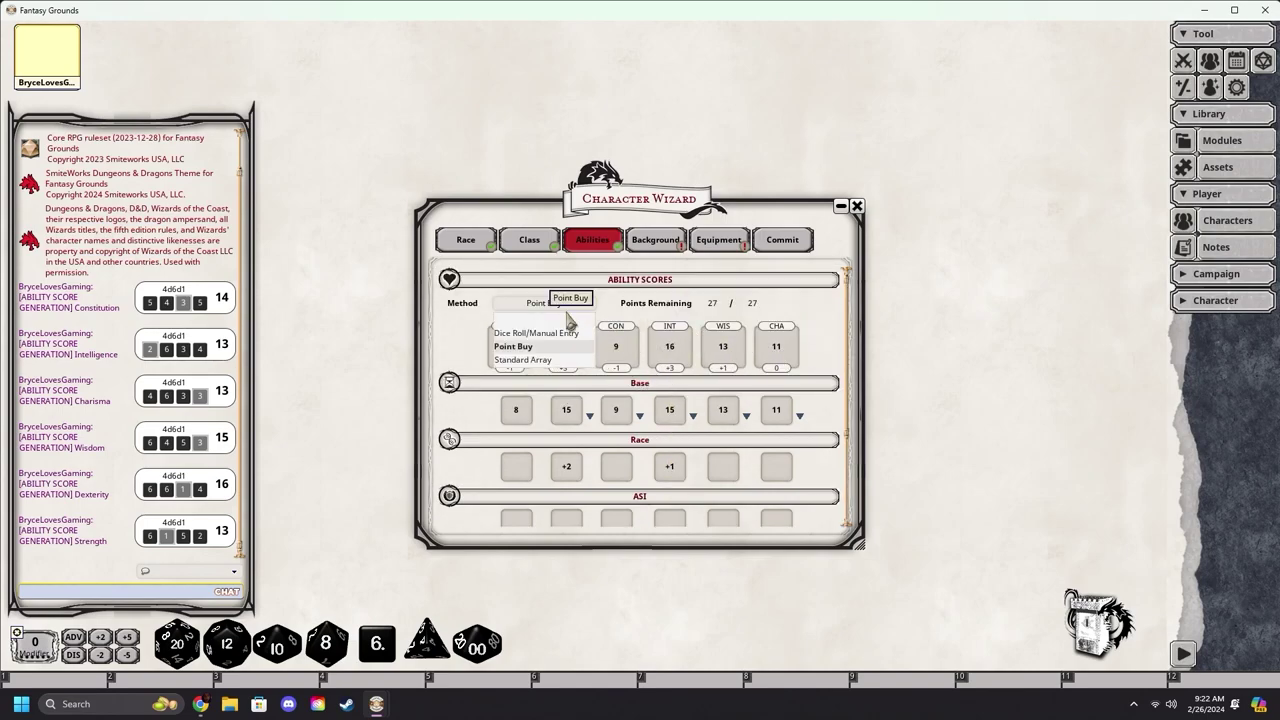
click(535, 358)
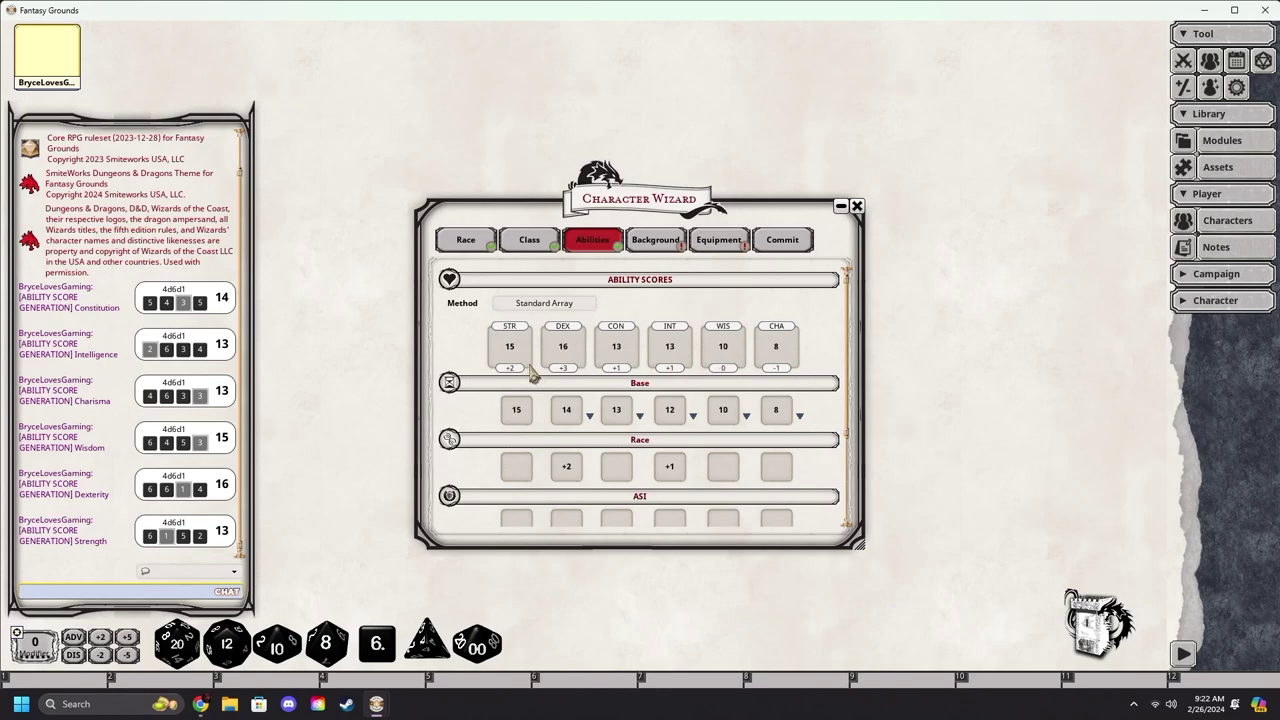
- Compare the Point Buy score breakdown with the Standard Array and select Standard Array as the ability score method again
drag(564, 348, 749, 416)
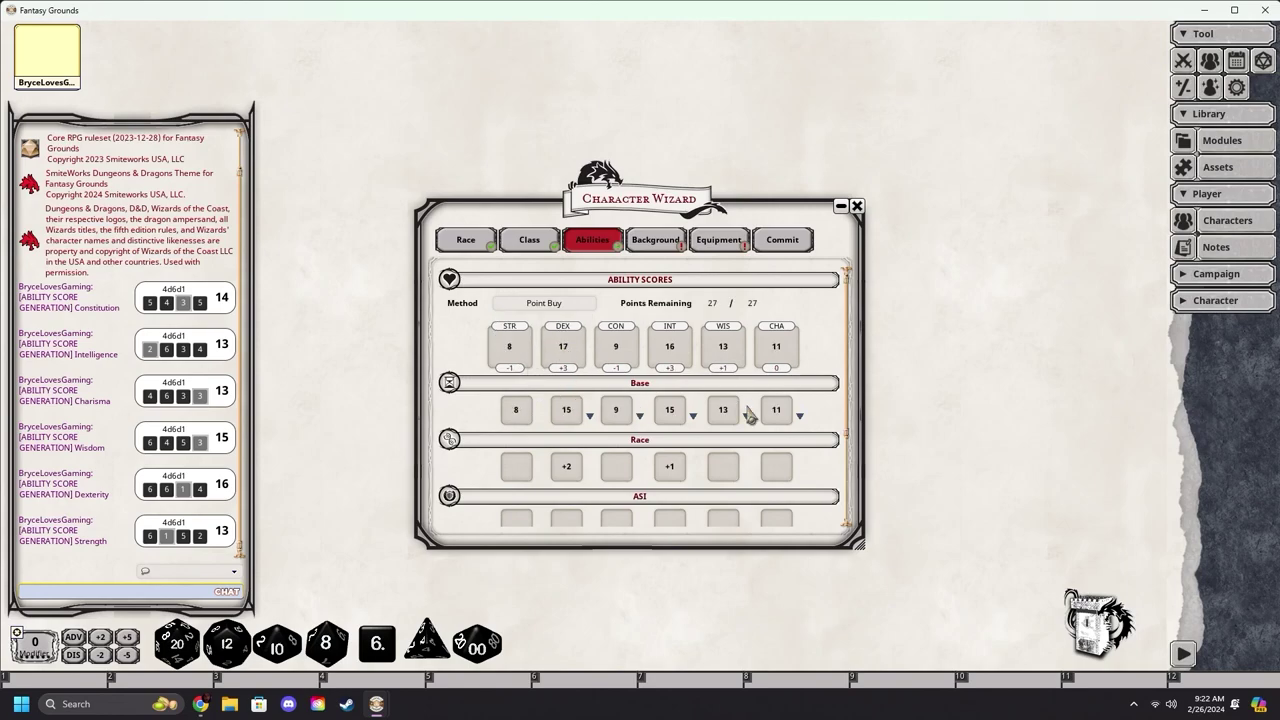
scroll(672, 383, down, 3)
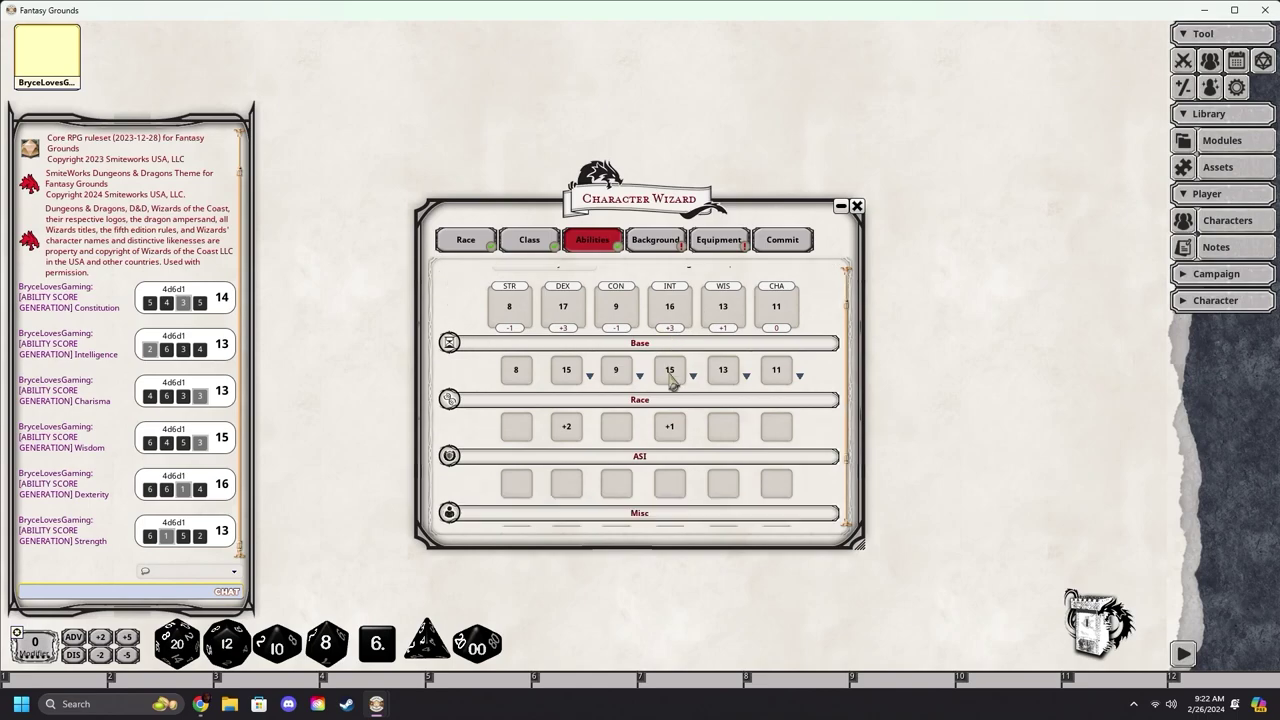
scroll(672, 383, up, 3)
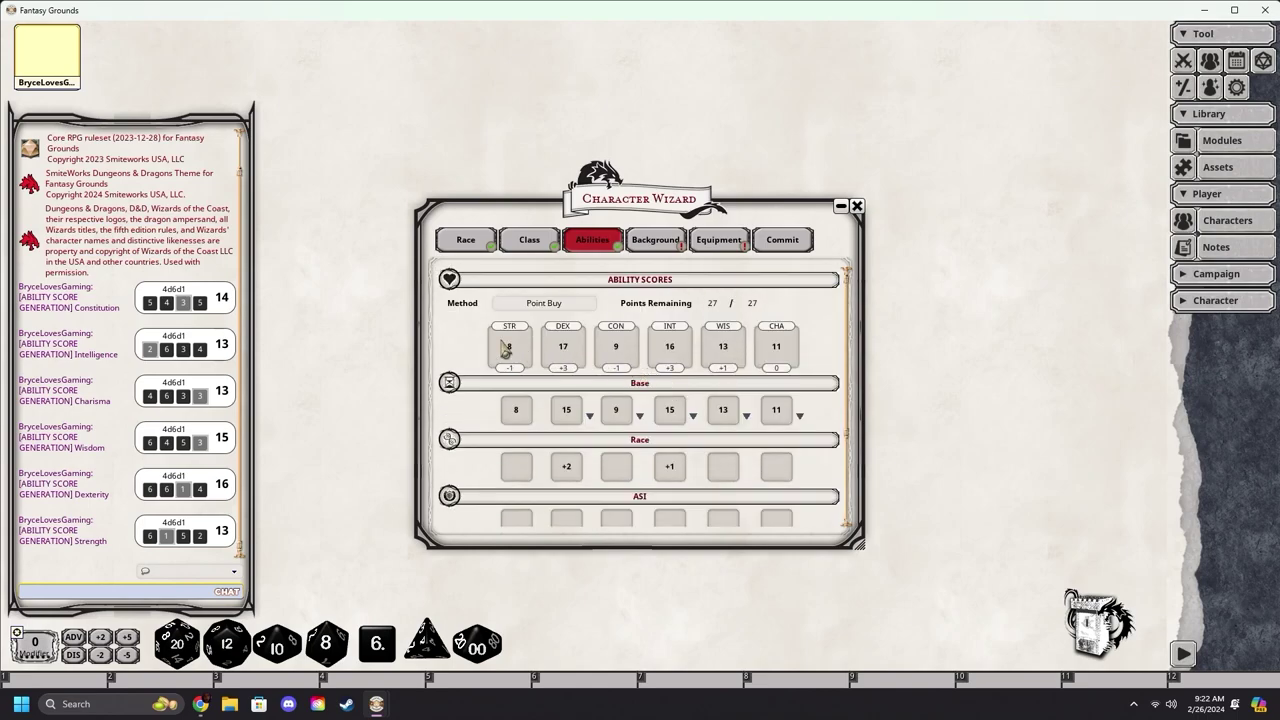
click(573, 305)
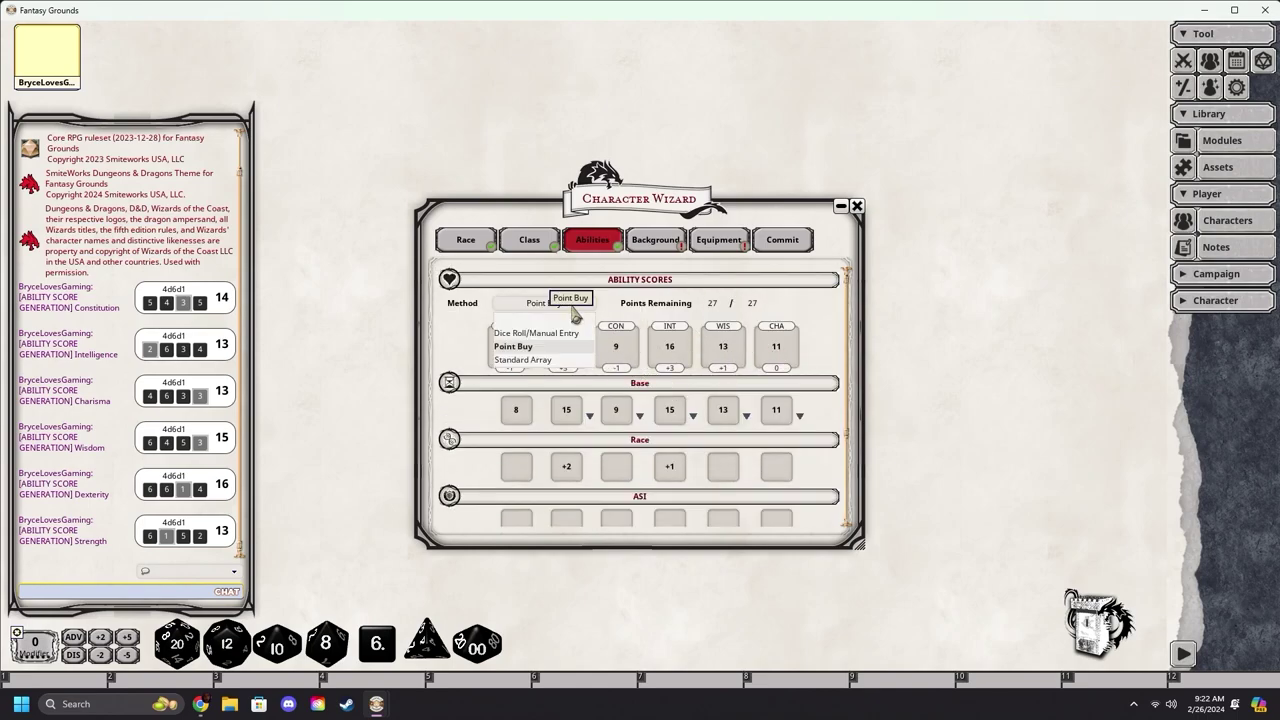
click(523, 359)
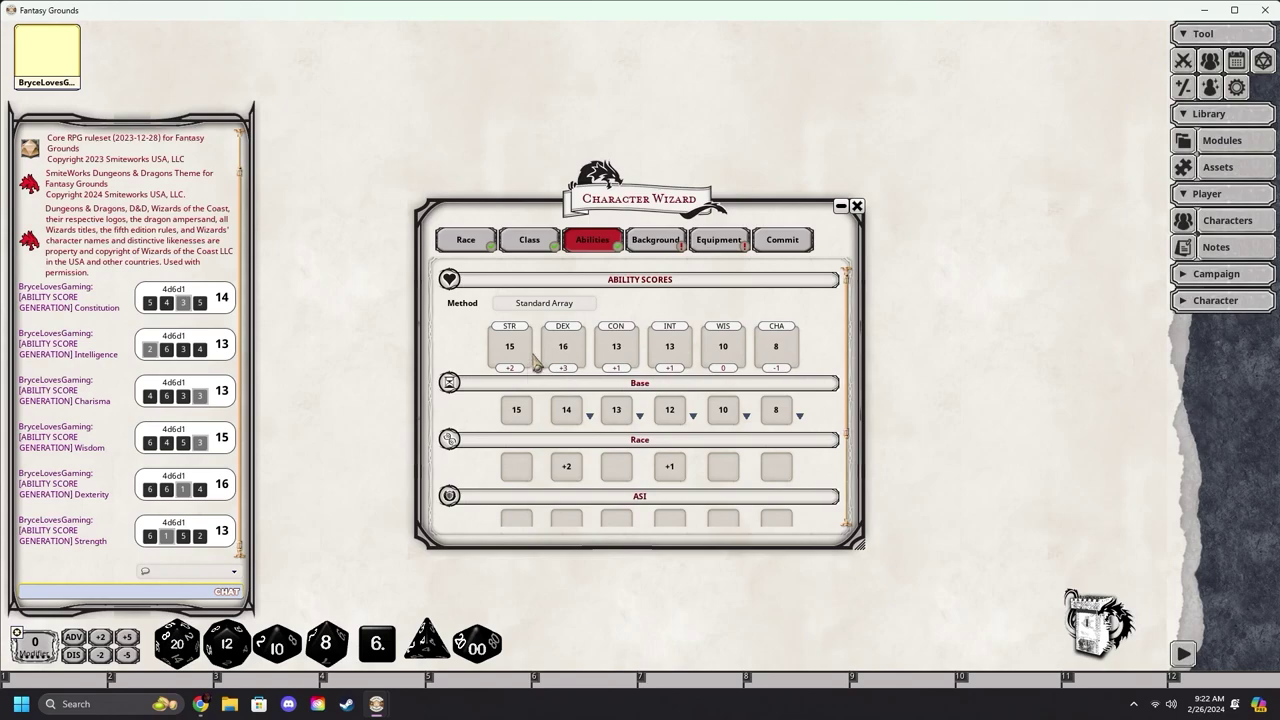
drag(565, 352, 669, 414)
- Change the ability score method to Dice Roll/Manual Entry and roll a new set of six base scores
click(558, 305)
click(537, 342)
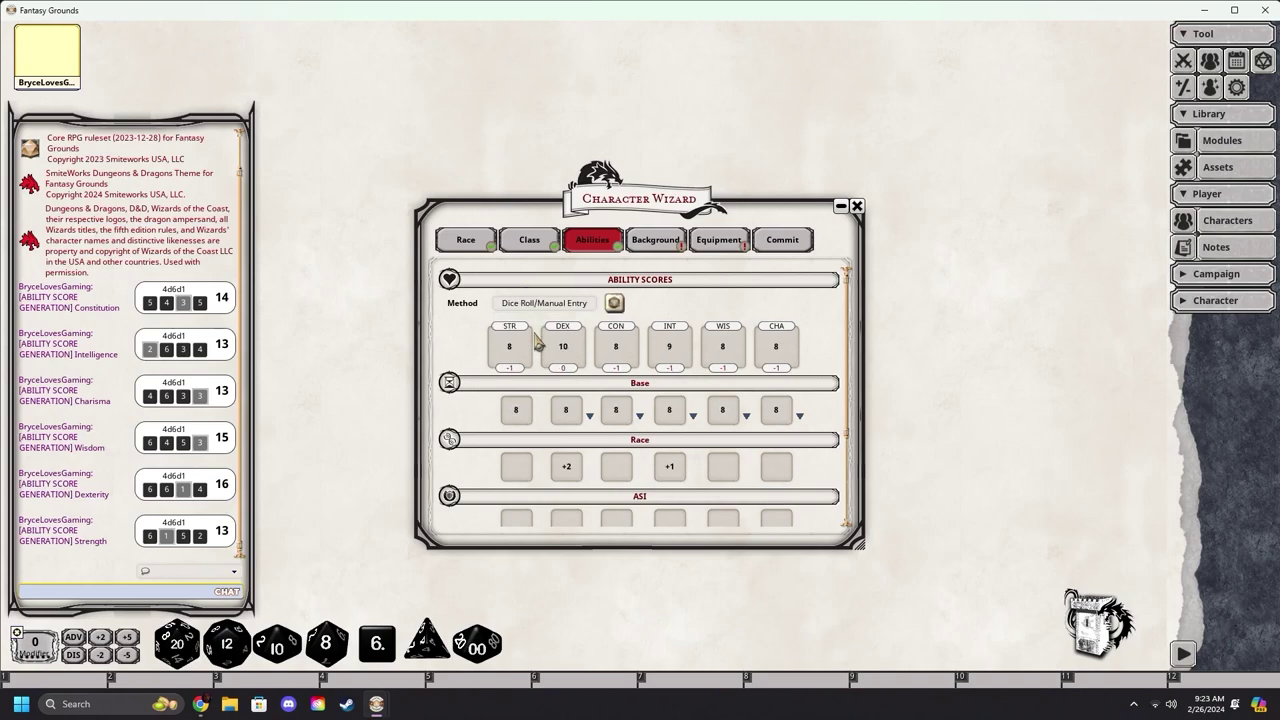
click(614, 302)
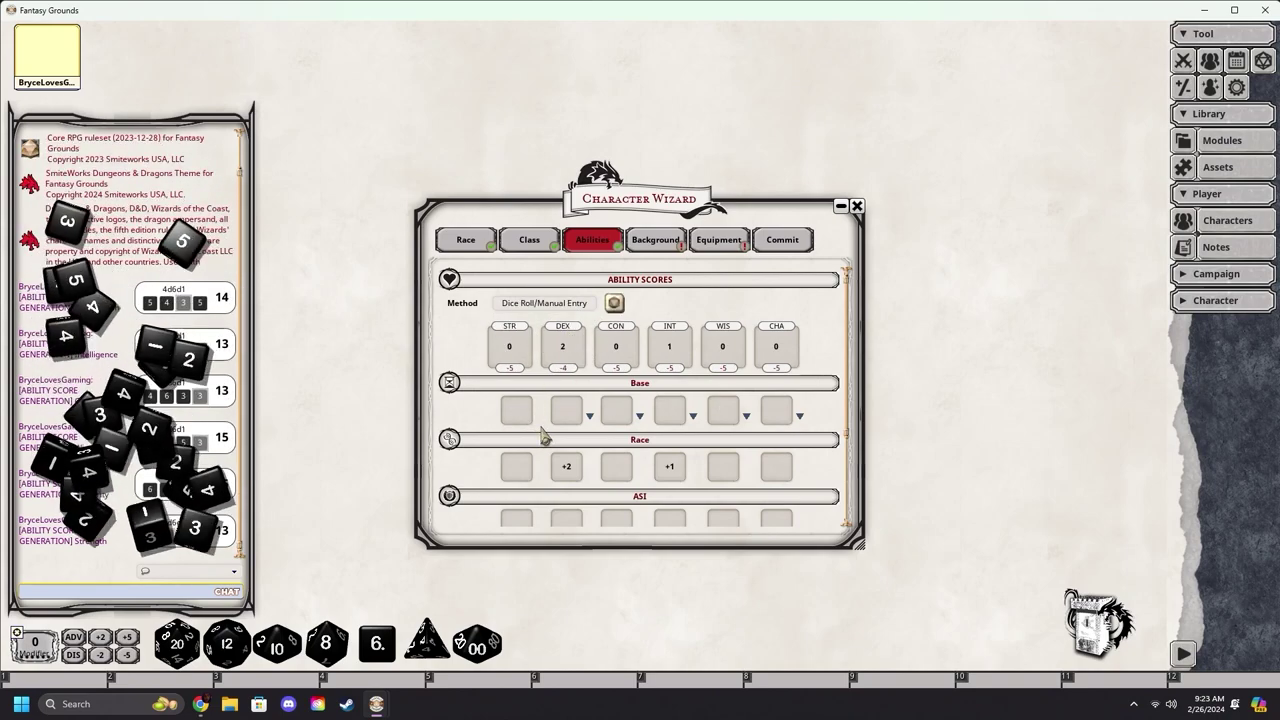
- Swap the rolled base scores so that STR is 7, DEX 14, WIS 10 and CHA 9
drag(616, 410, 568, 409)
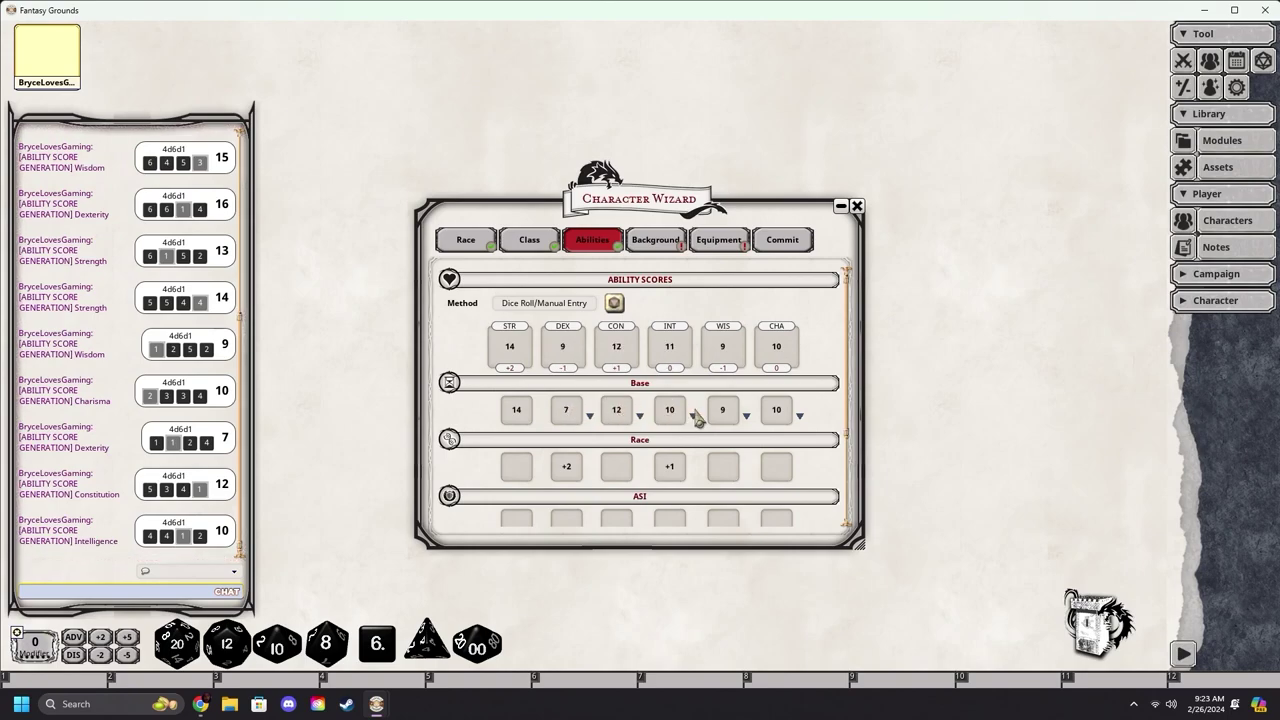
drag(779, 413, 742, 411)
drag(516, 410, 568, 410)
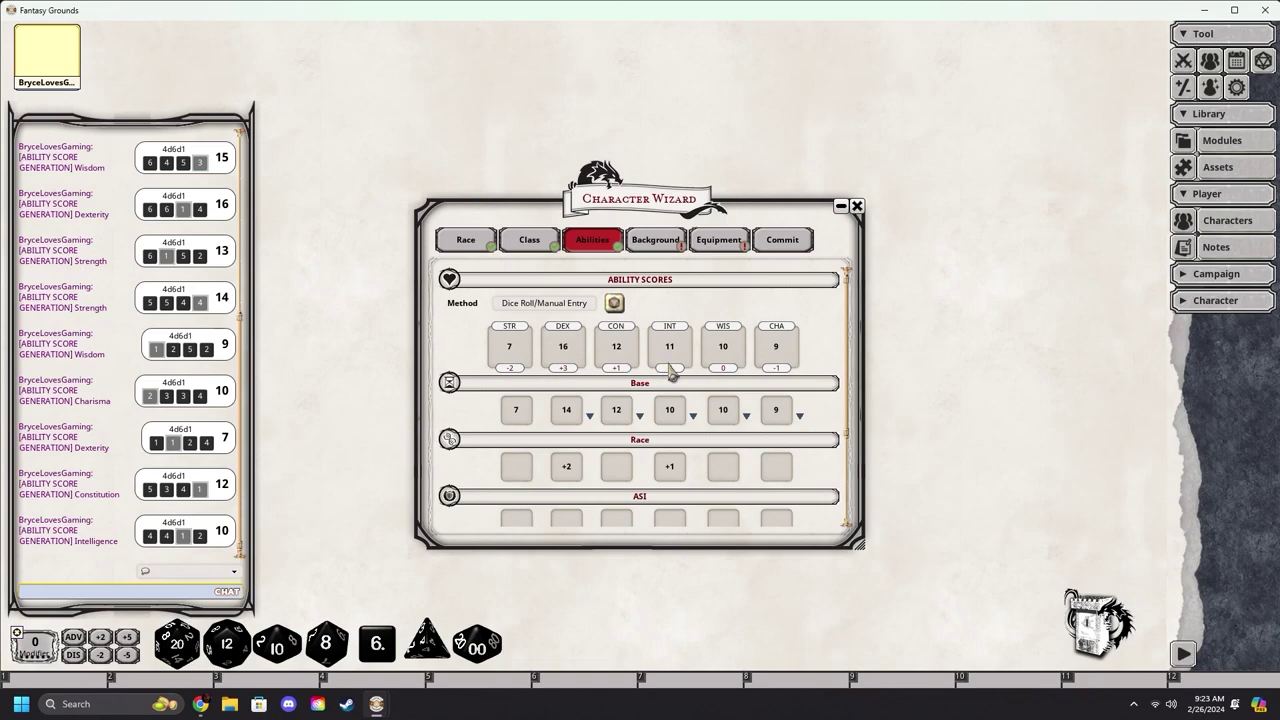
- Choose the Folk Hero background and pick Alchemist's supplies as its additional tool proficiency
click(673, 246)
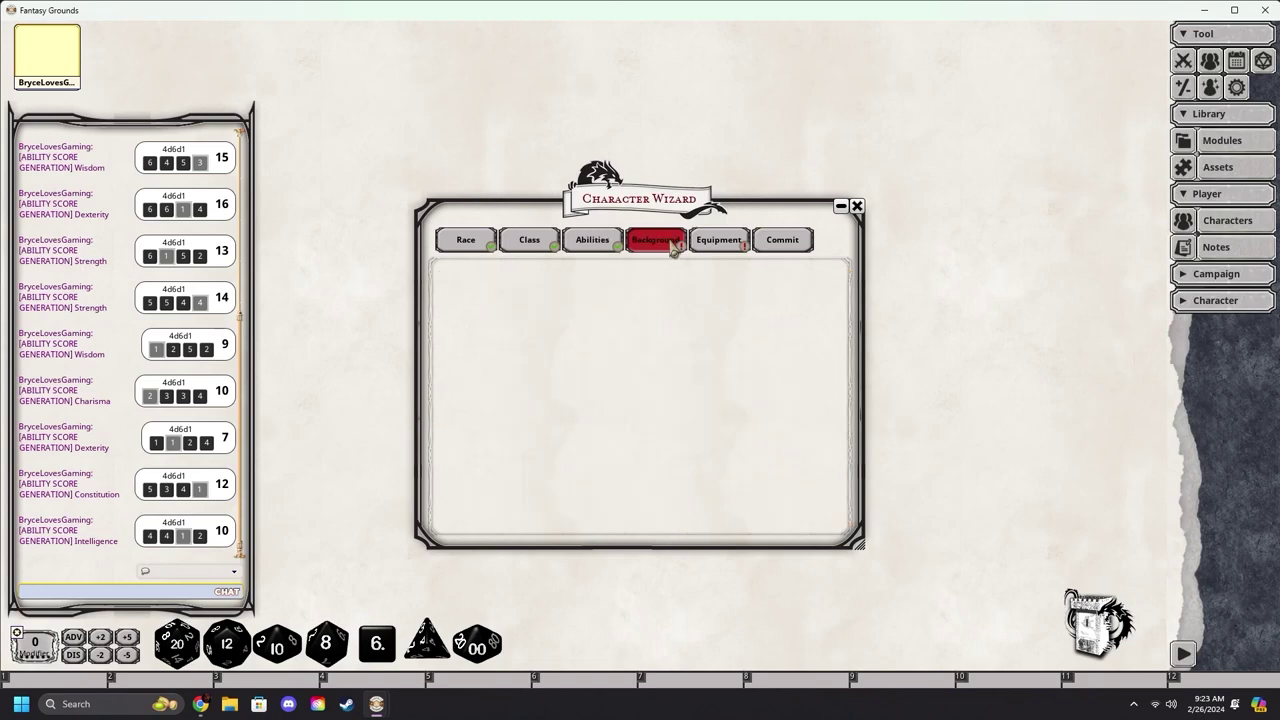
scroll(618, 387, down, 8)
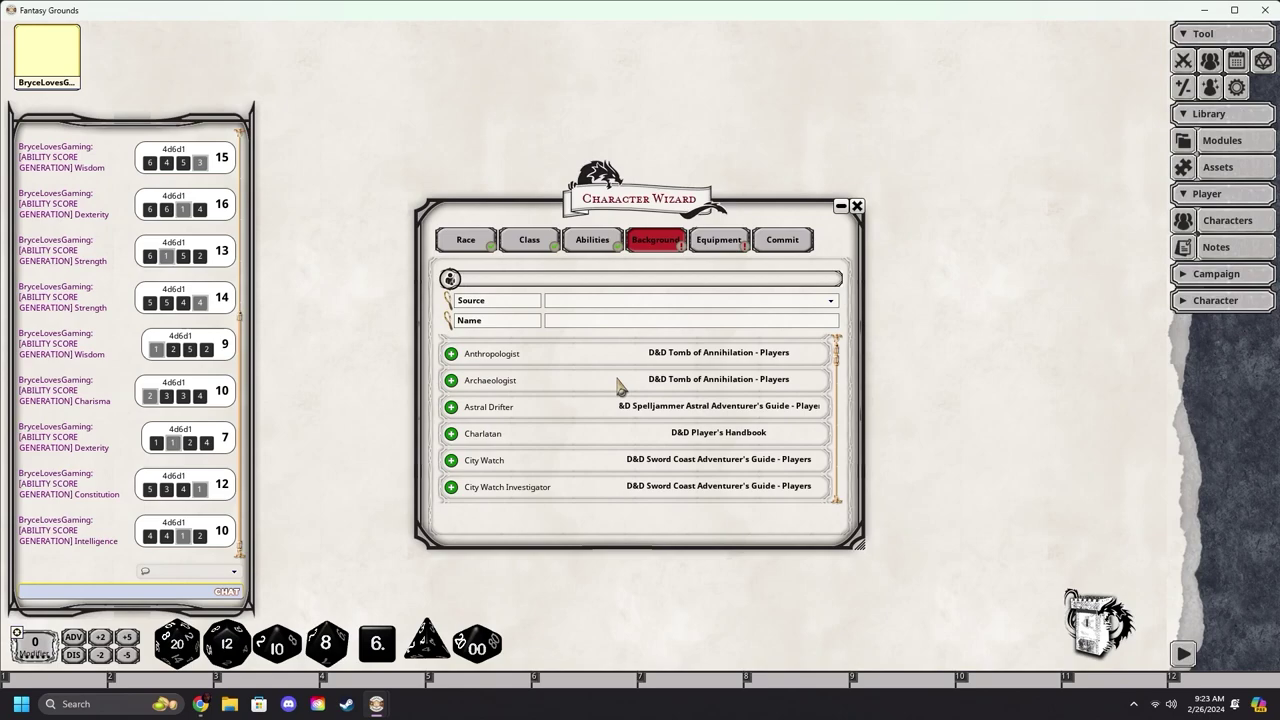
scroll(618, 387, down, 2)
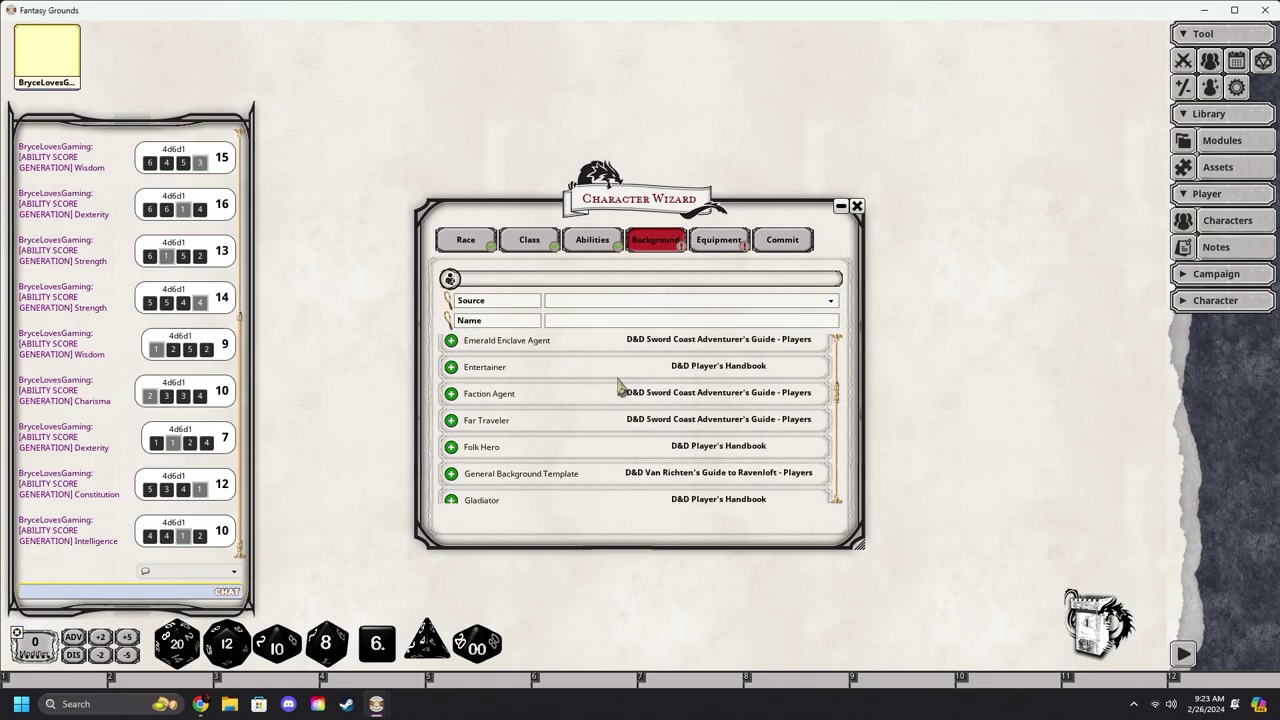
click(451, 448)
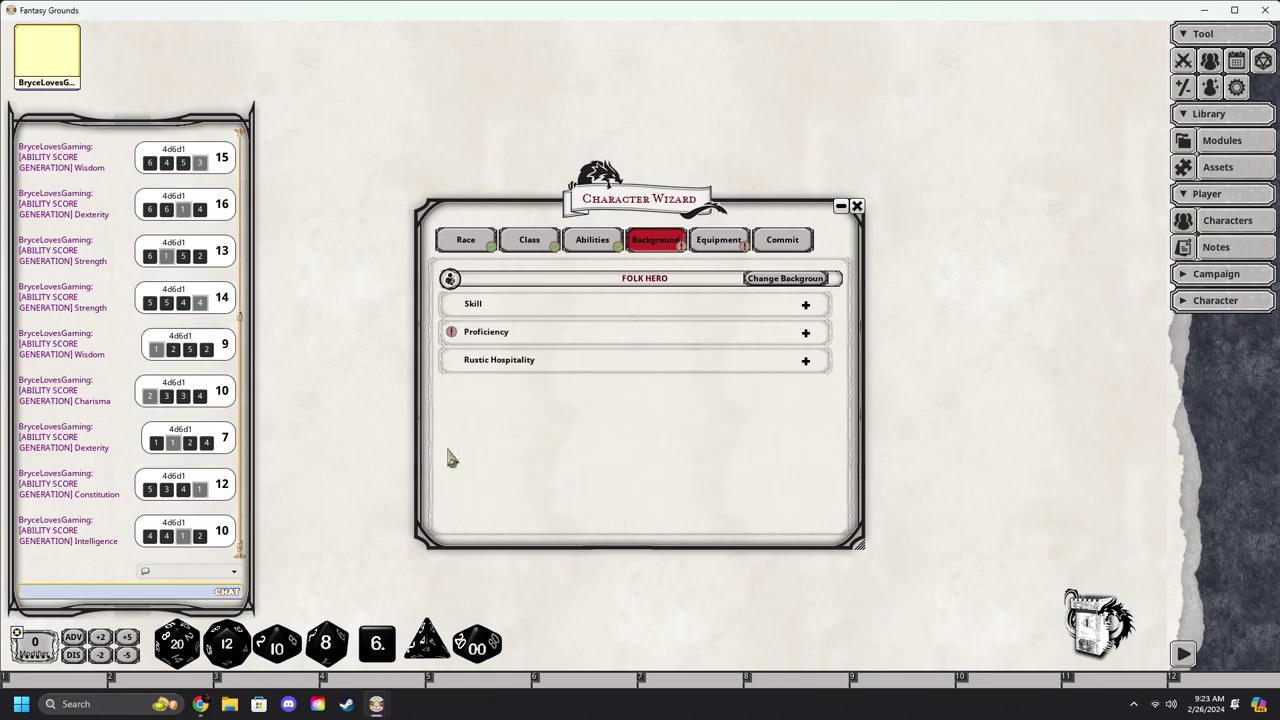
click(497, 336)
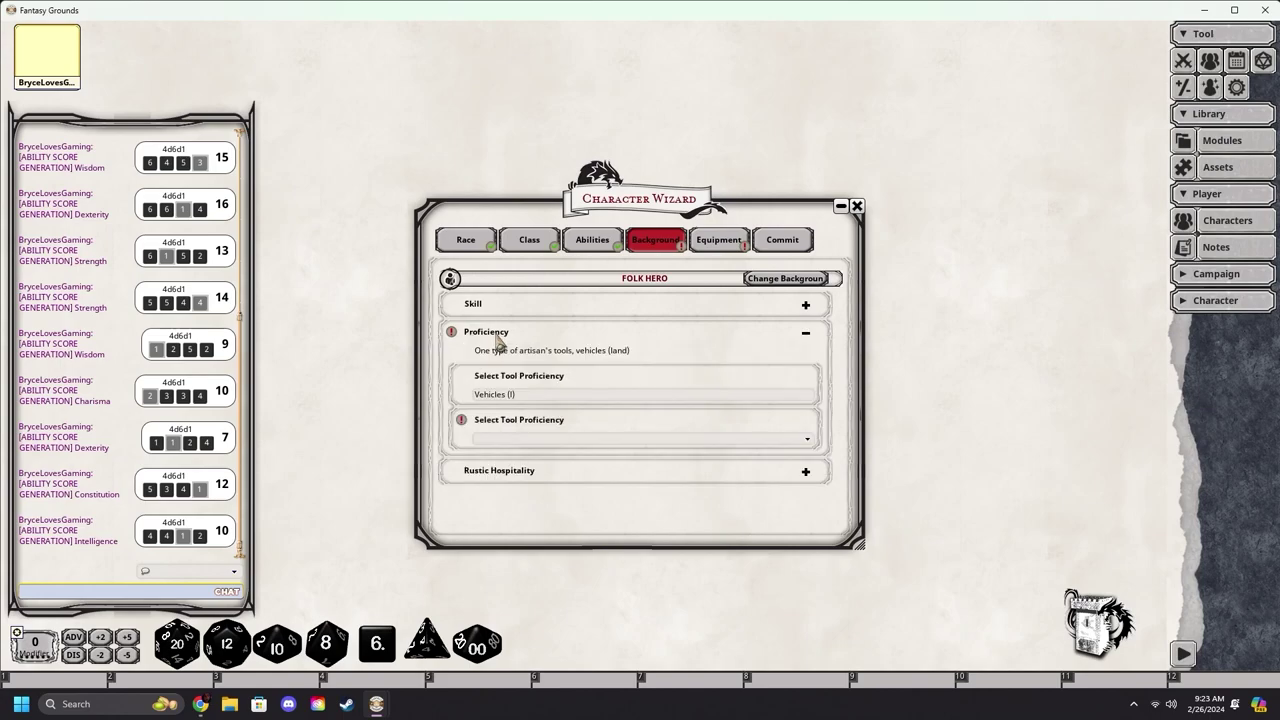
click(514, 438)
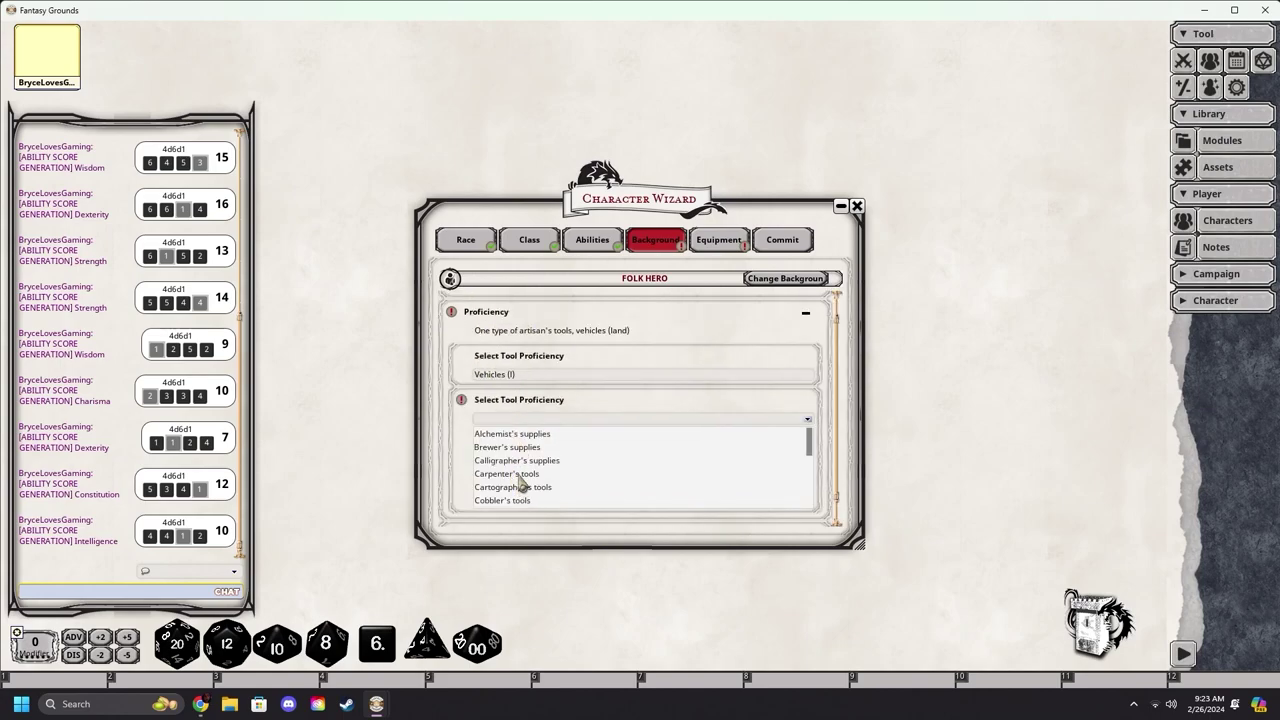
click(514, 434)
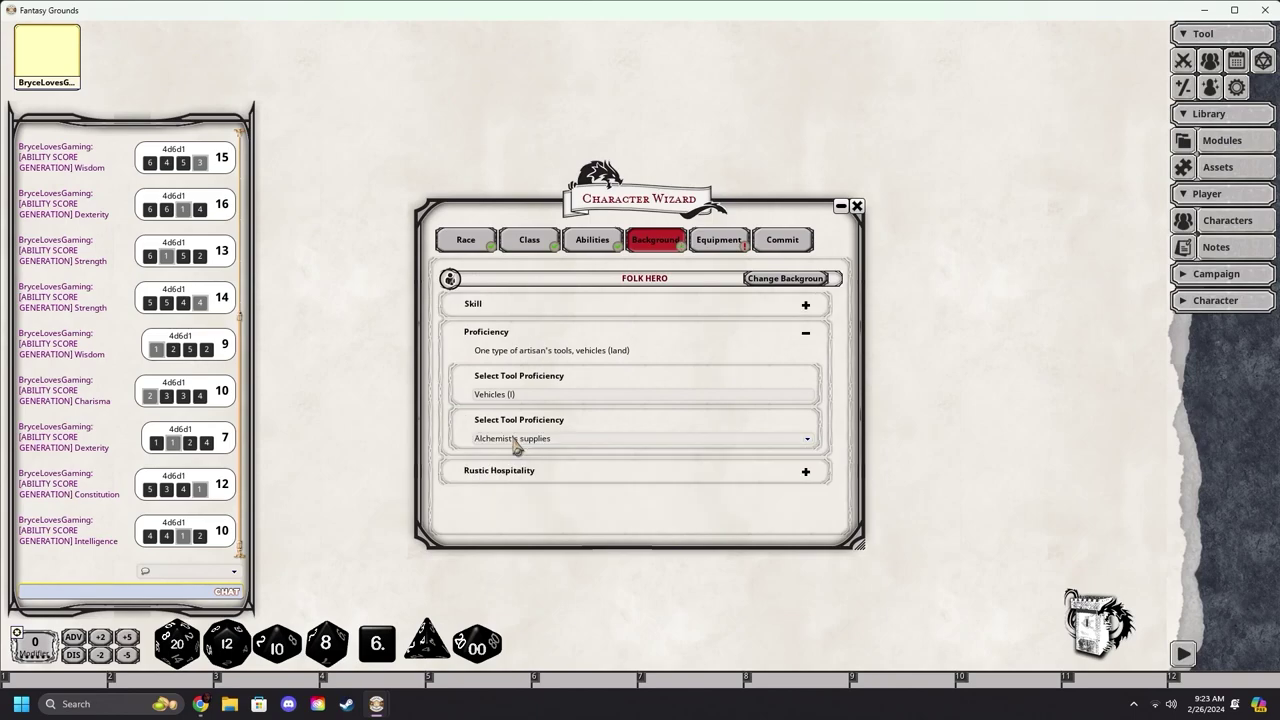
- Use the Starting Wealth method for the equipment and browse the list of items that can be added
click(722, 241)
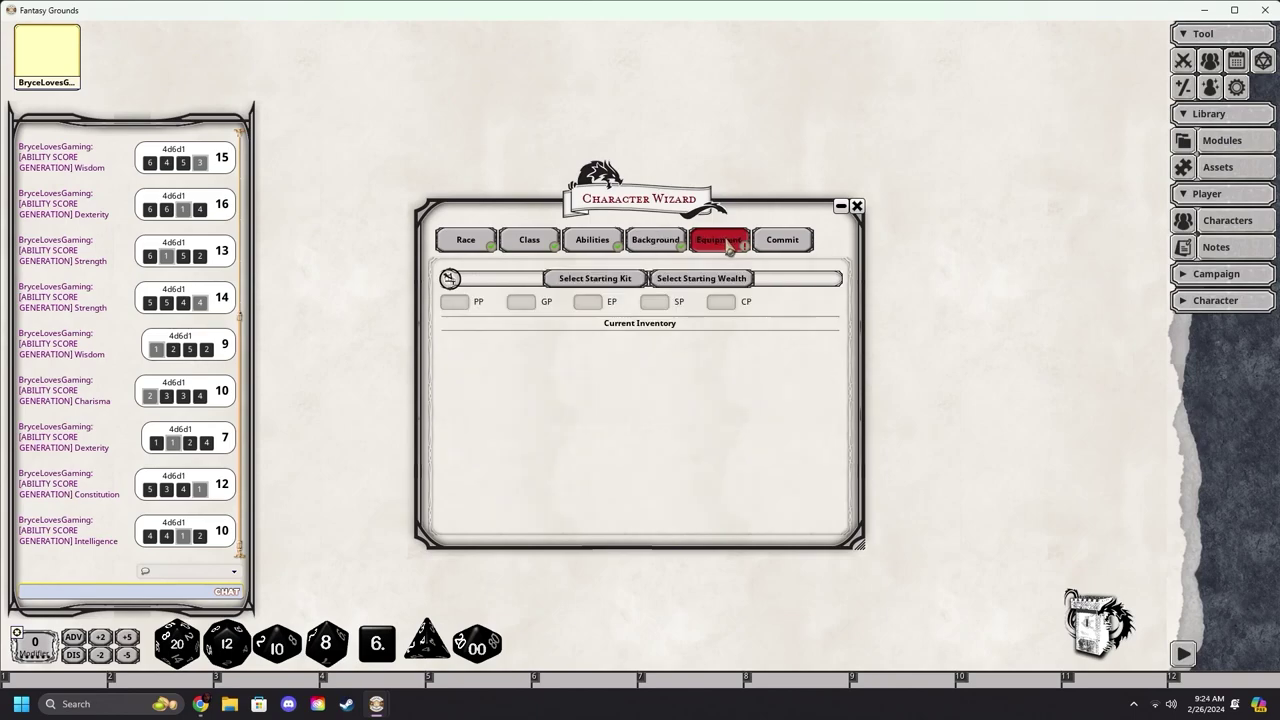
click(700, 279)
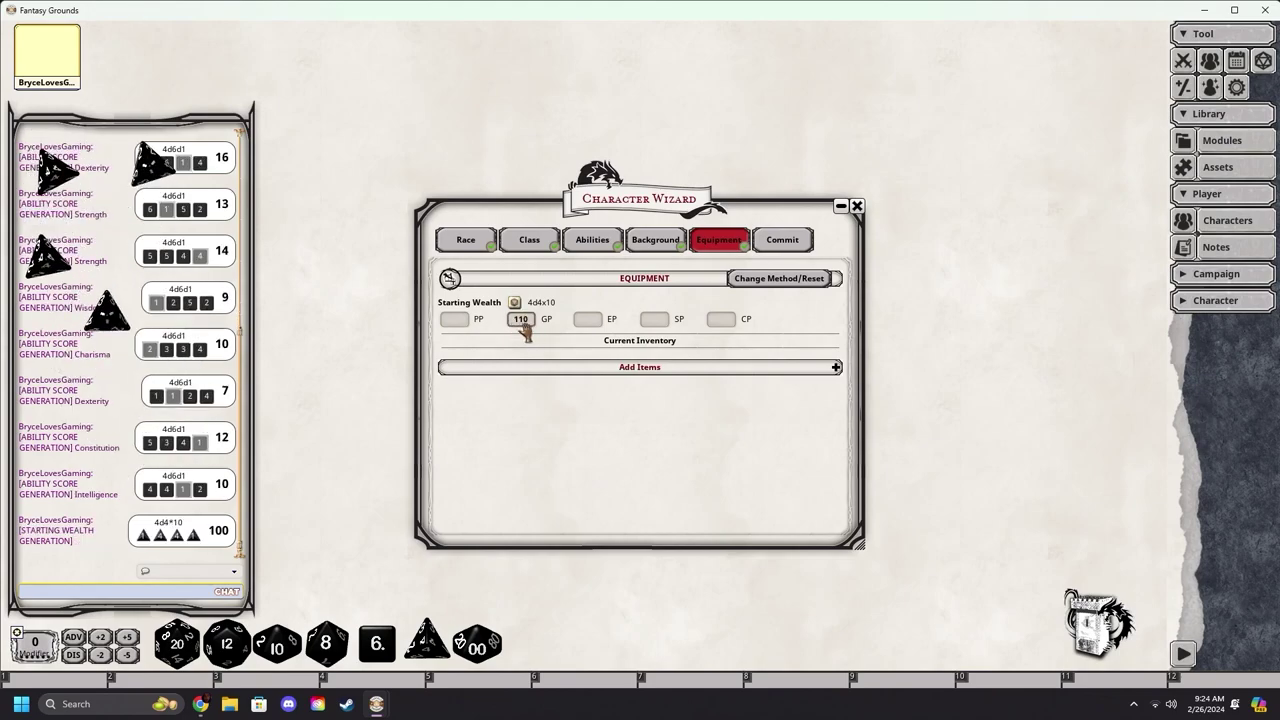
click(689, 369)
scroll(636, 452, down, 2)
scroll(470, 430, down, 3)
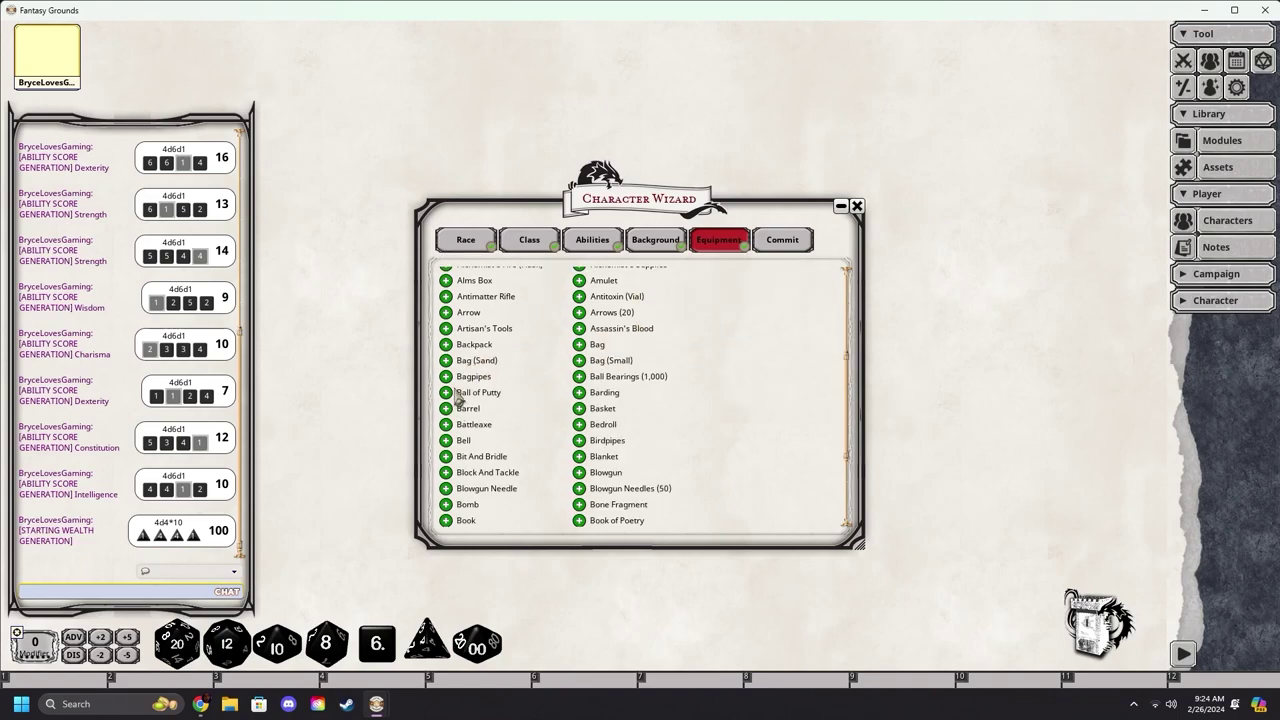
scroll(625, 388, down, 3)
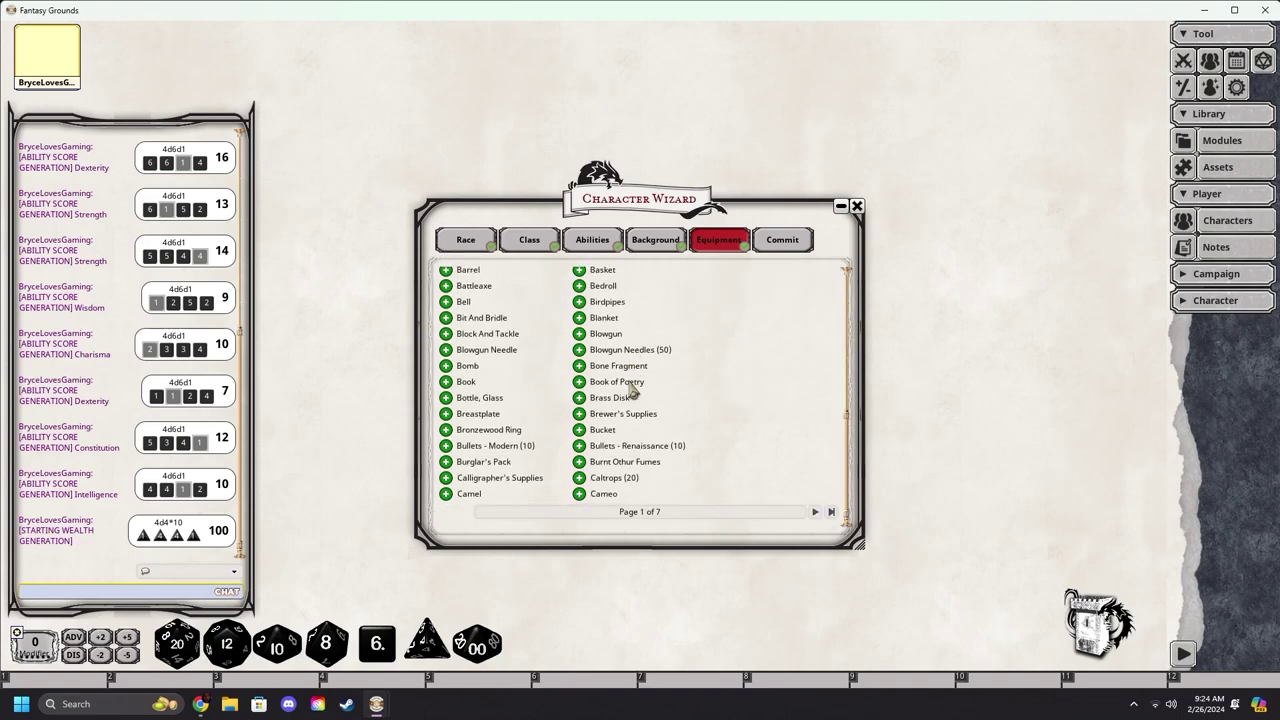
scroll(632, 388, up, 8)
scroll(631, 389, up, 2)
- Generate the 4d4x10 starting wealth in GP and look through the available items
click(517, 318)
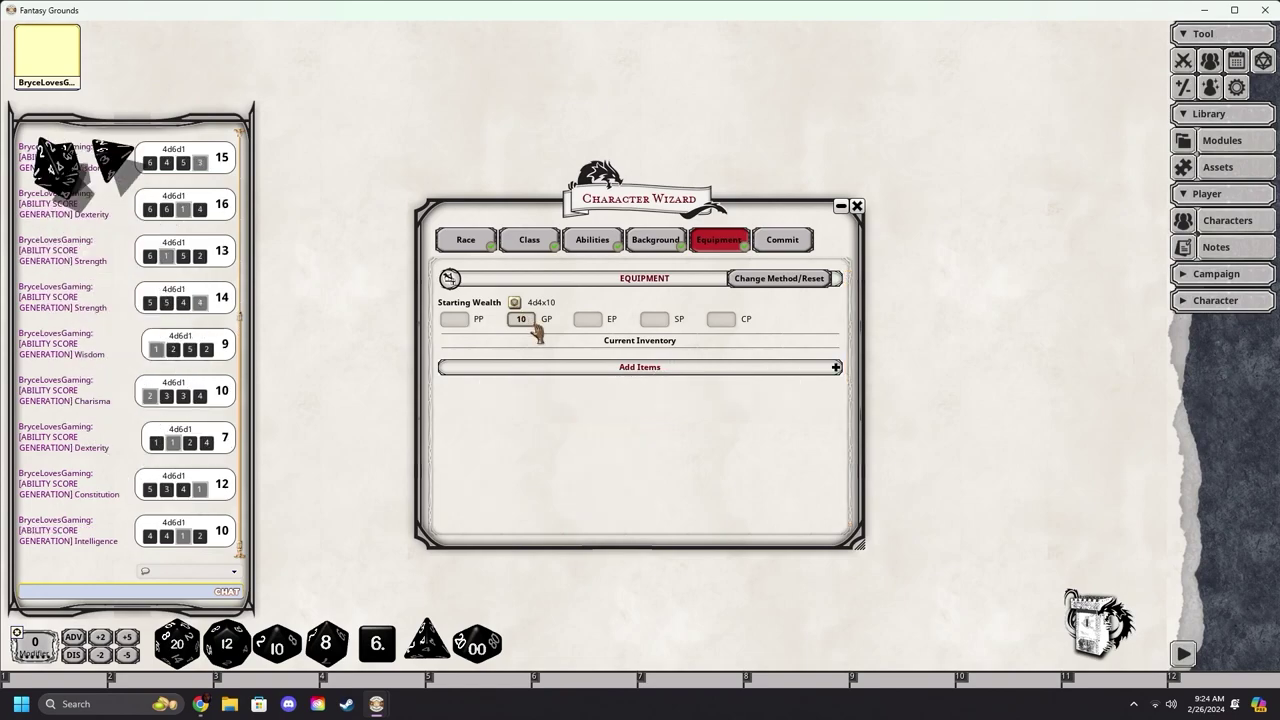
key(BackSpace)
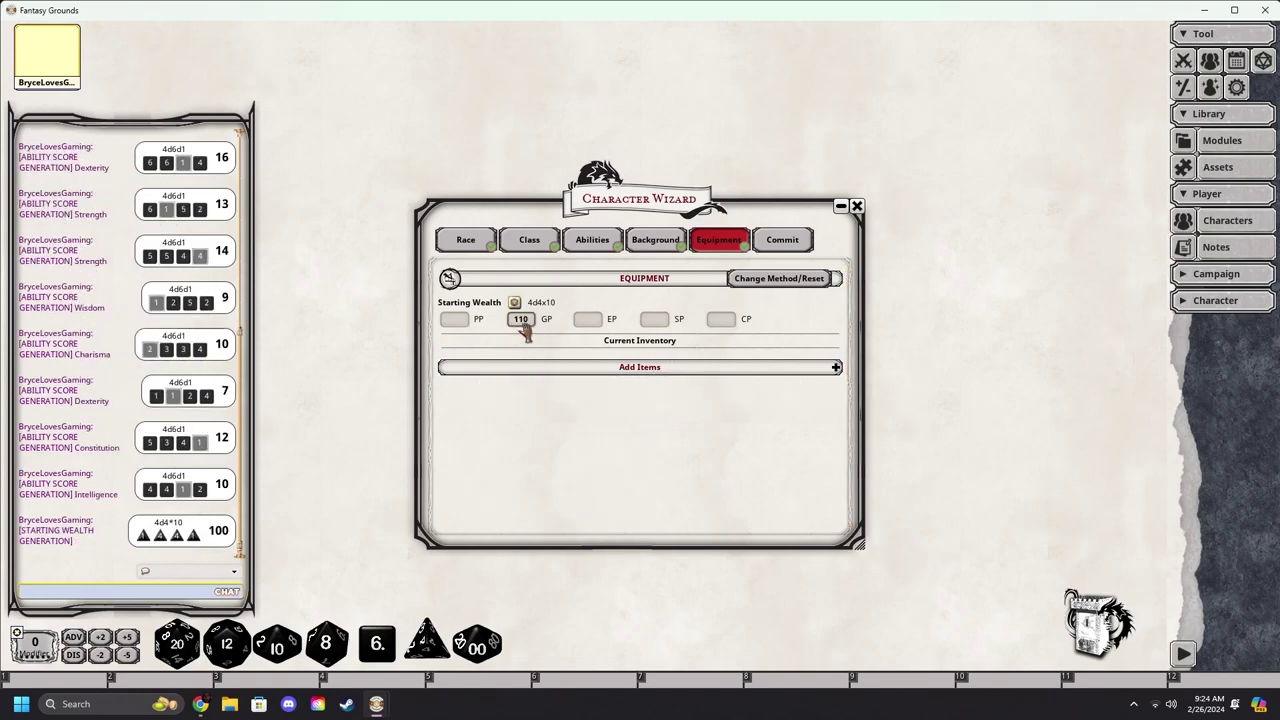
click(692, 368)
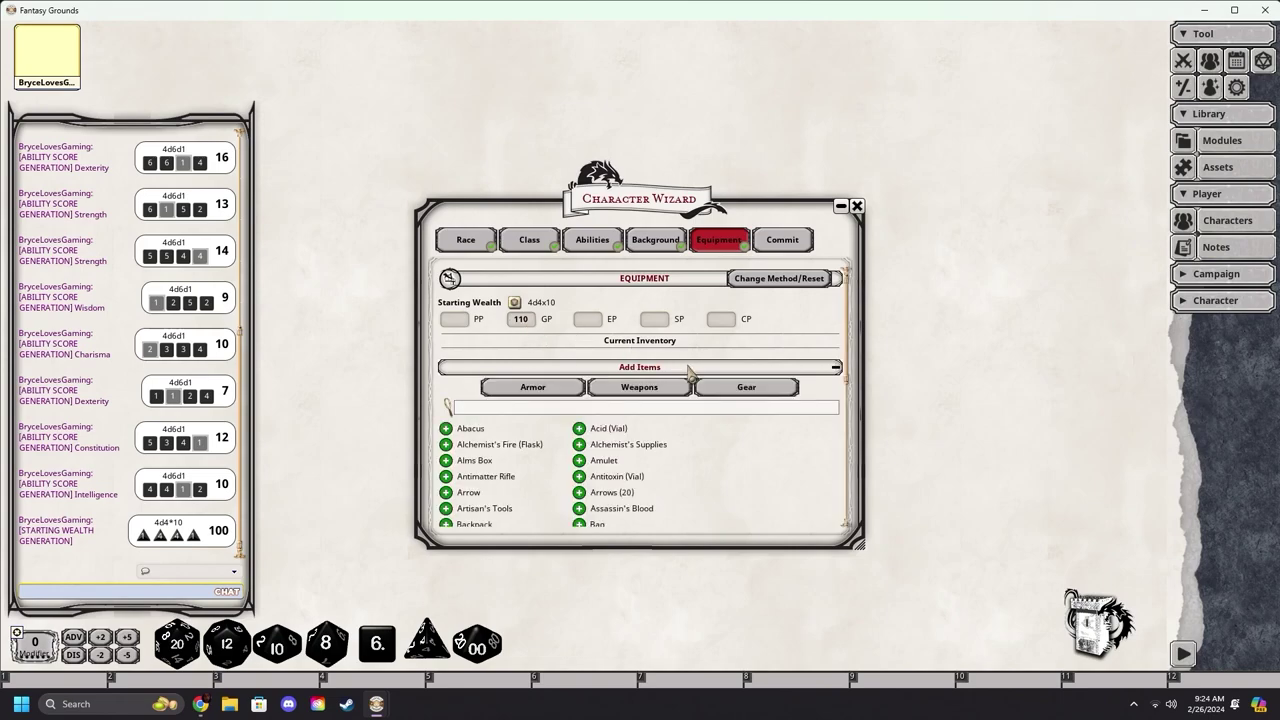
scroll(636, 452, down, 2)
scroll(636, 452, down, 3)
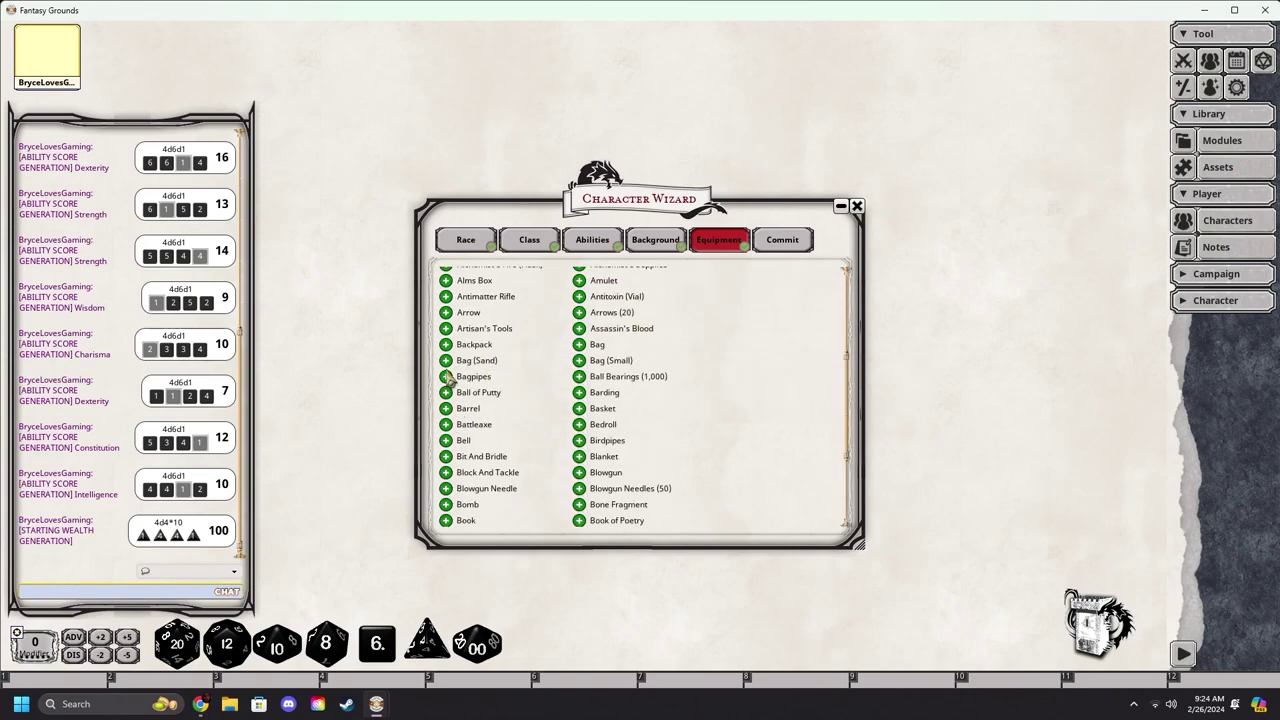
scroll(632, 392, down, 3)
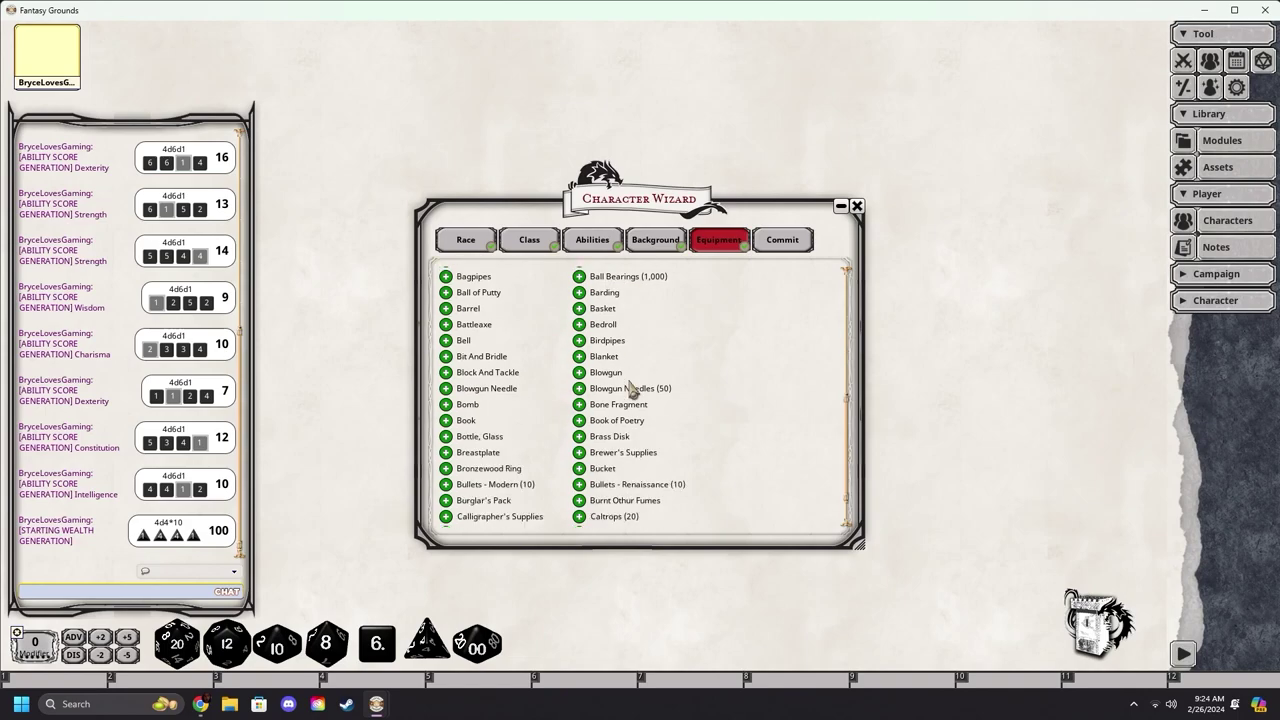
scroll(632, 392, up, 7)
- Switch the equipment to the starting kit and choose Alchemist's Supplies, Quarterstaff, Component Pouch and Scholar's Pack
click(601, 282)
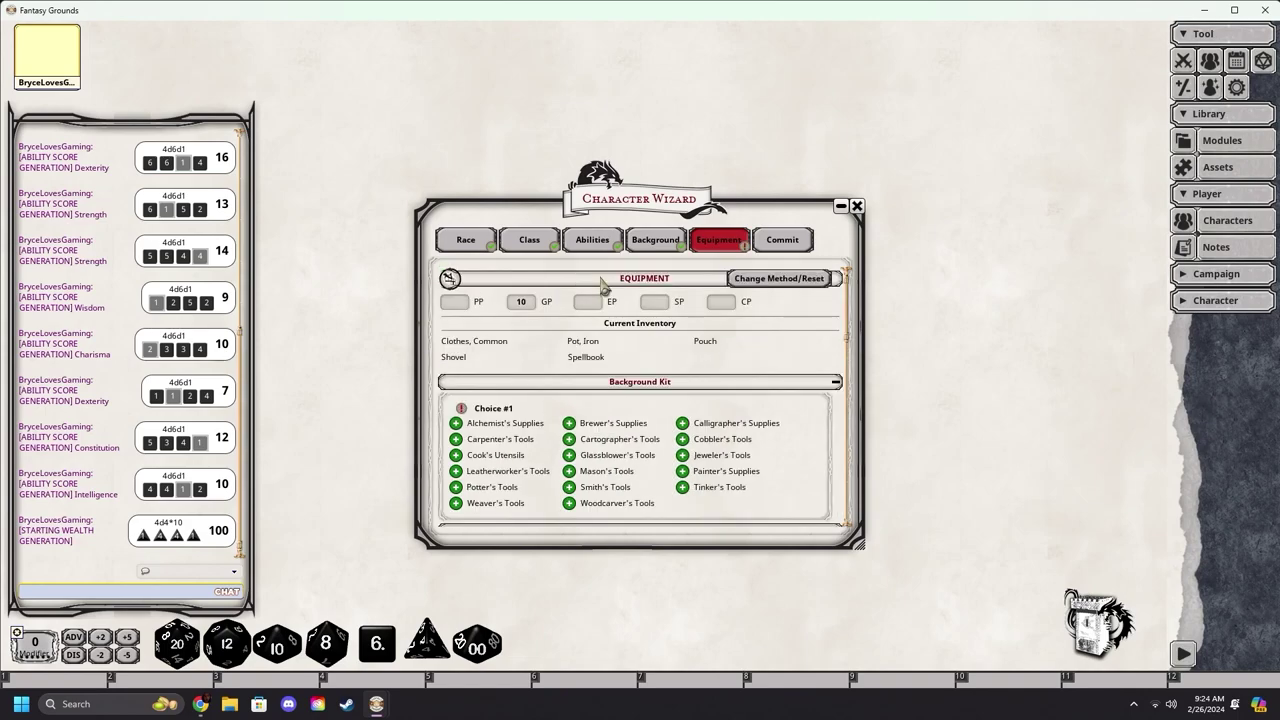
scroll(677, 385, down, 2)
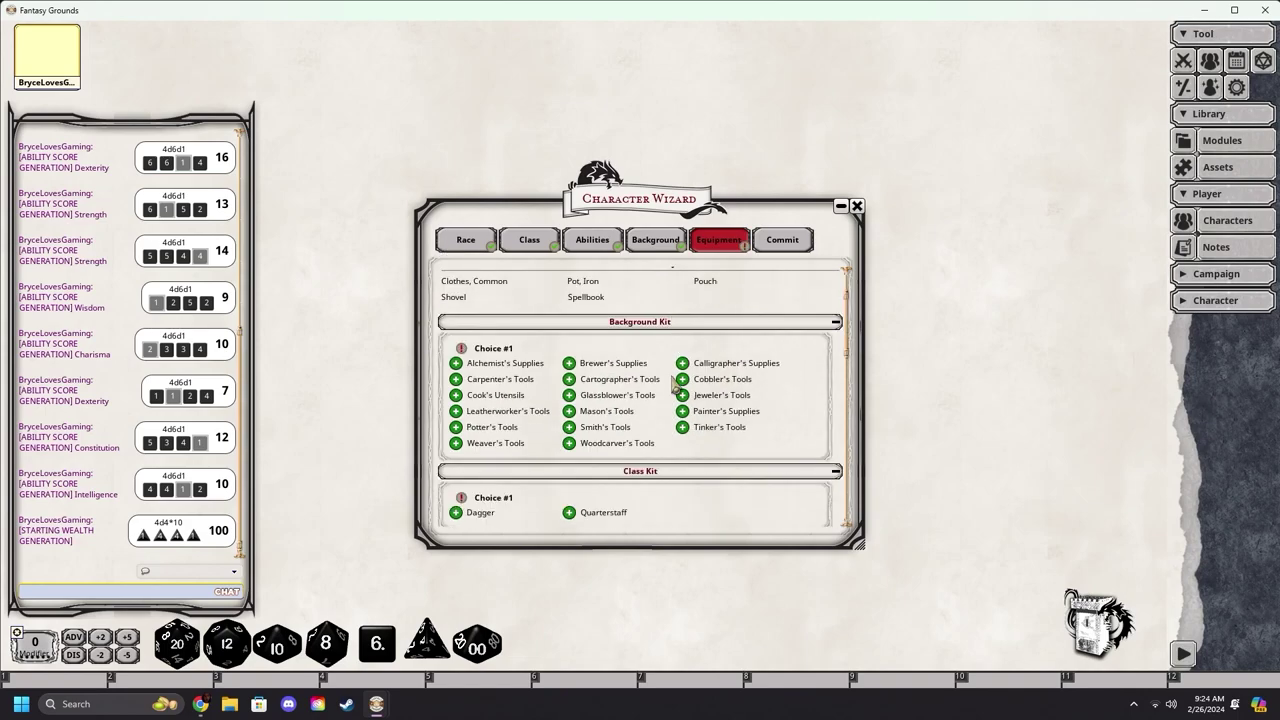
scroll(673, 391, down, 1)
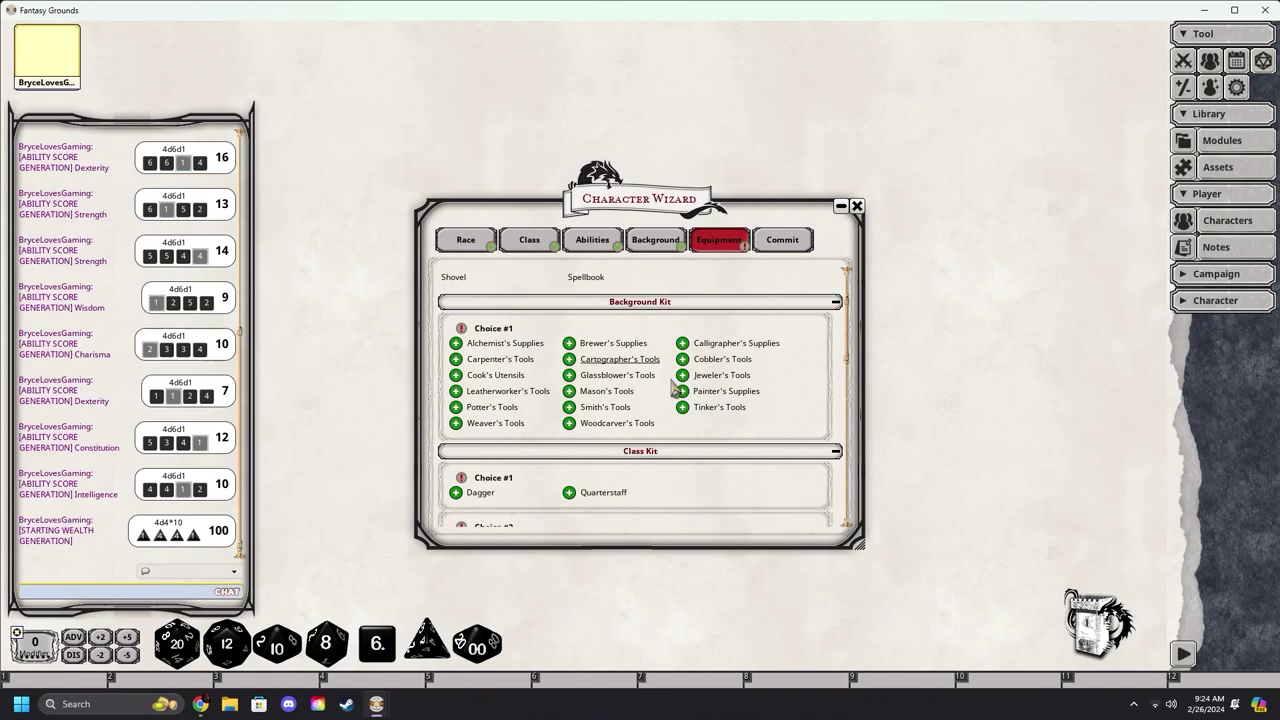
click(495, 345)
click(570, 340)
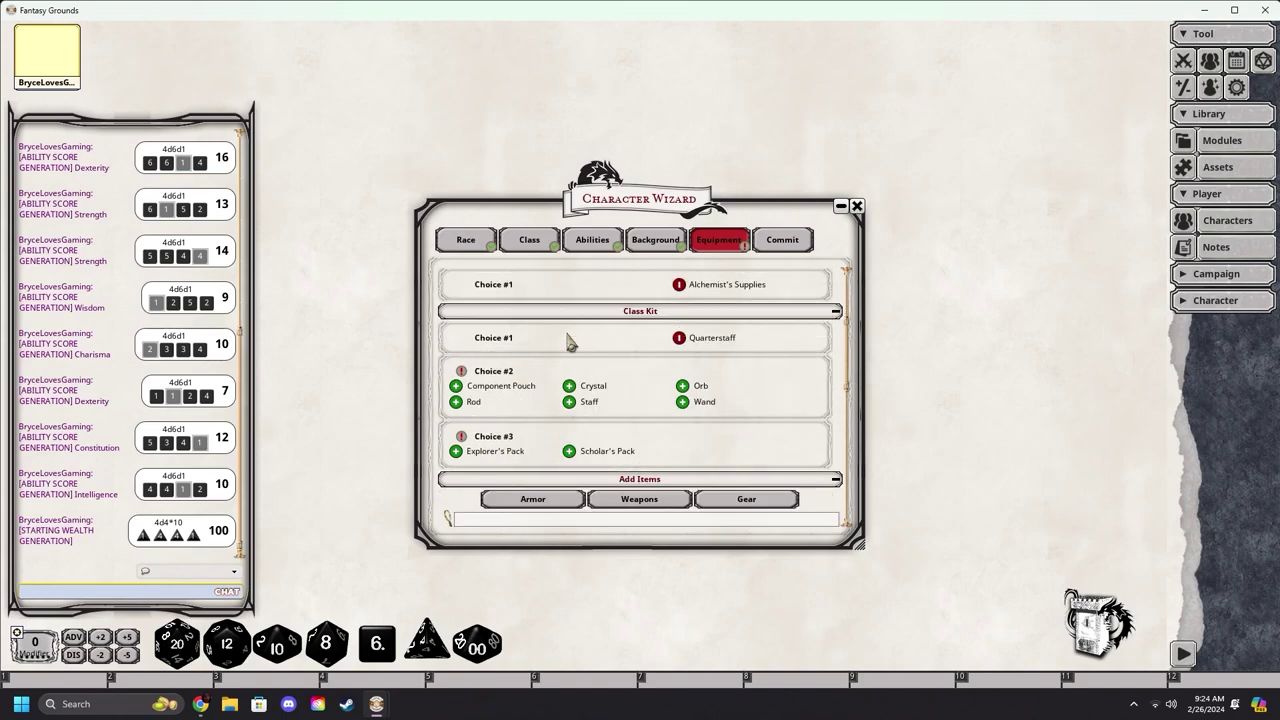
click(456, 387)
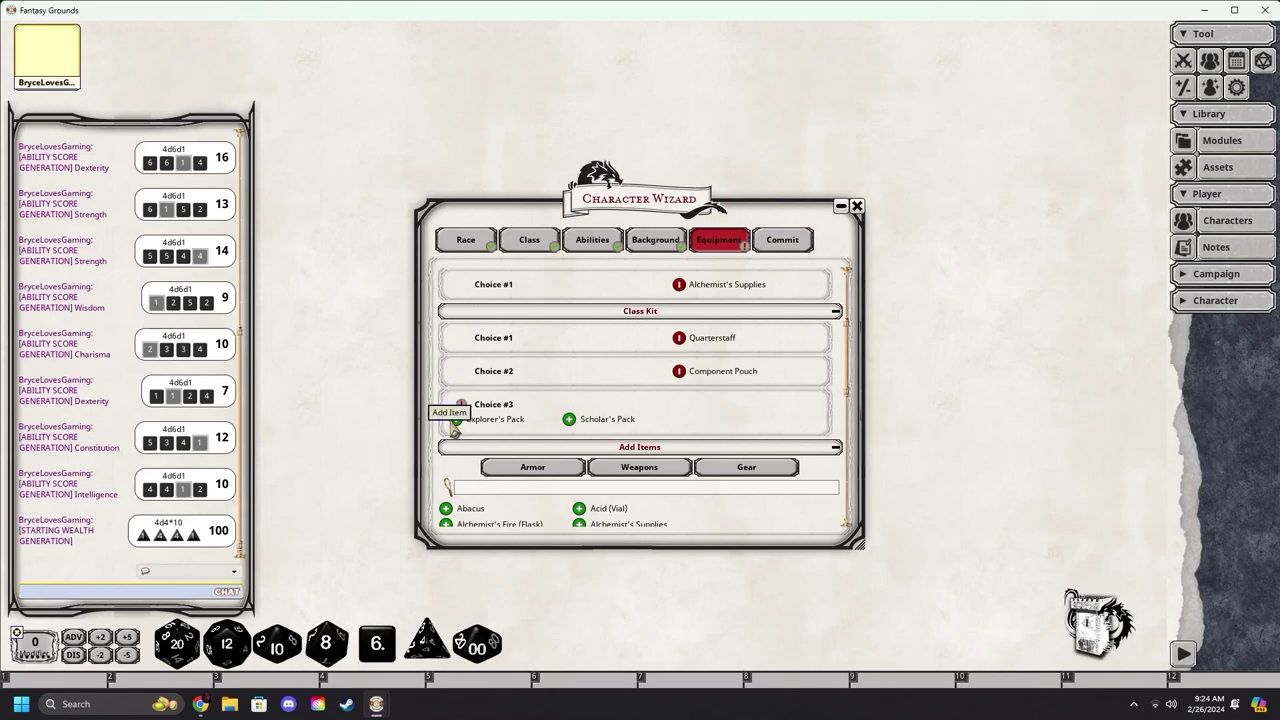
click(569, 419)
- Review the current inventory against the background and class kit choices and the additional item list
scroll(651, 522, up, 3)
scroll(651, 522, down, 5)
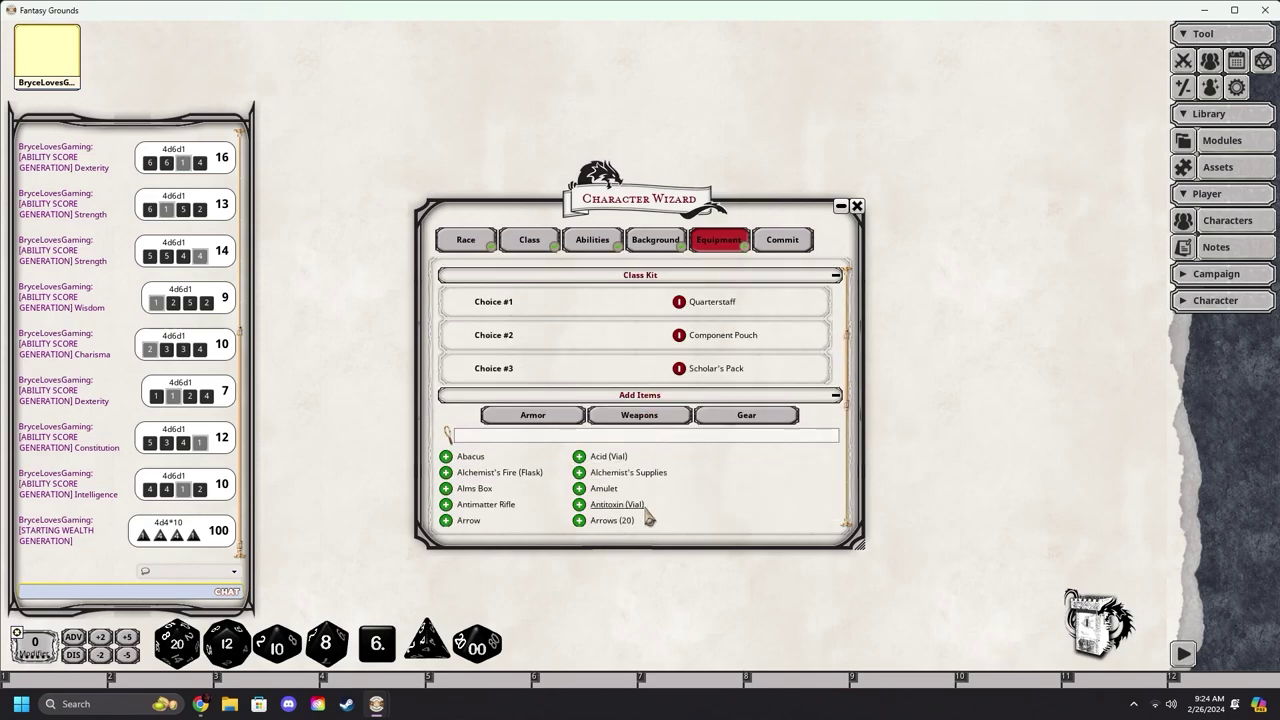
scroll(648, 512, up, 3)
scroll(675, 420, up, 4)
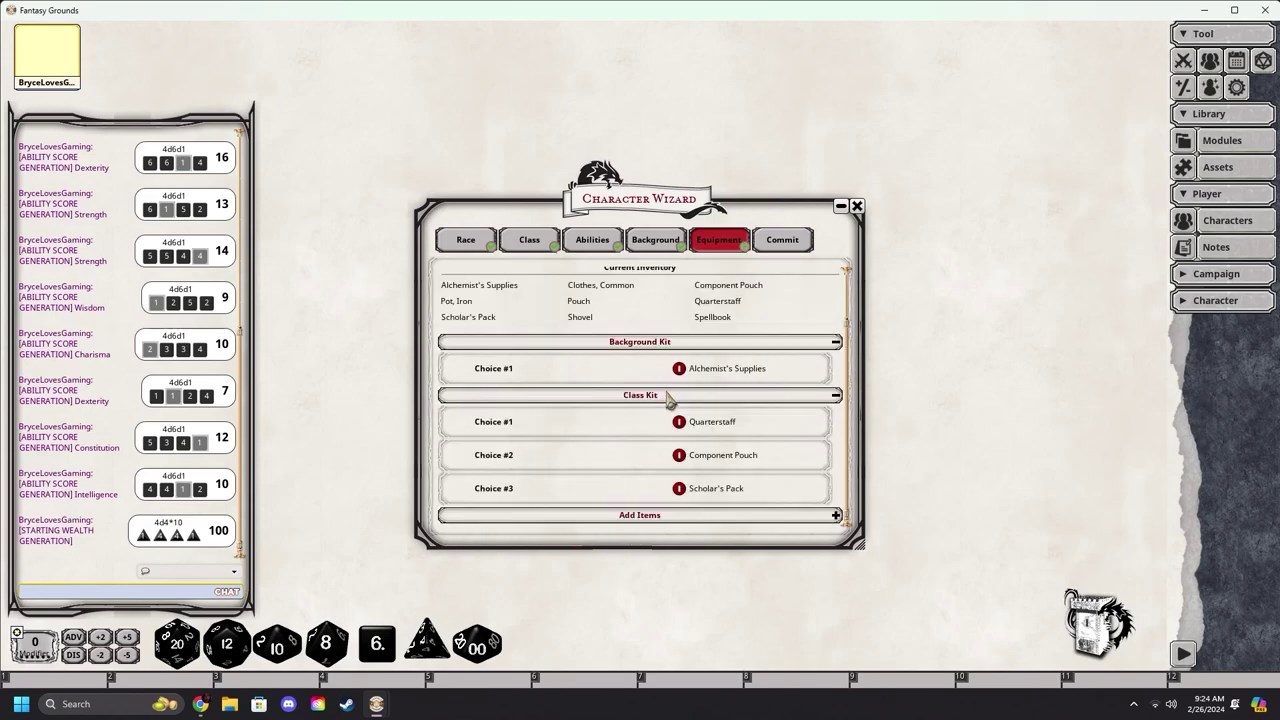
scroll(673, 427, down, 1)
scroll(676, 410, up, 2)
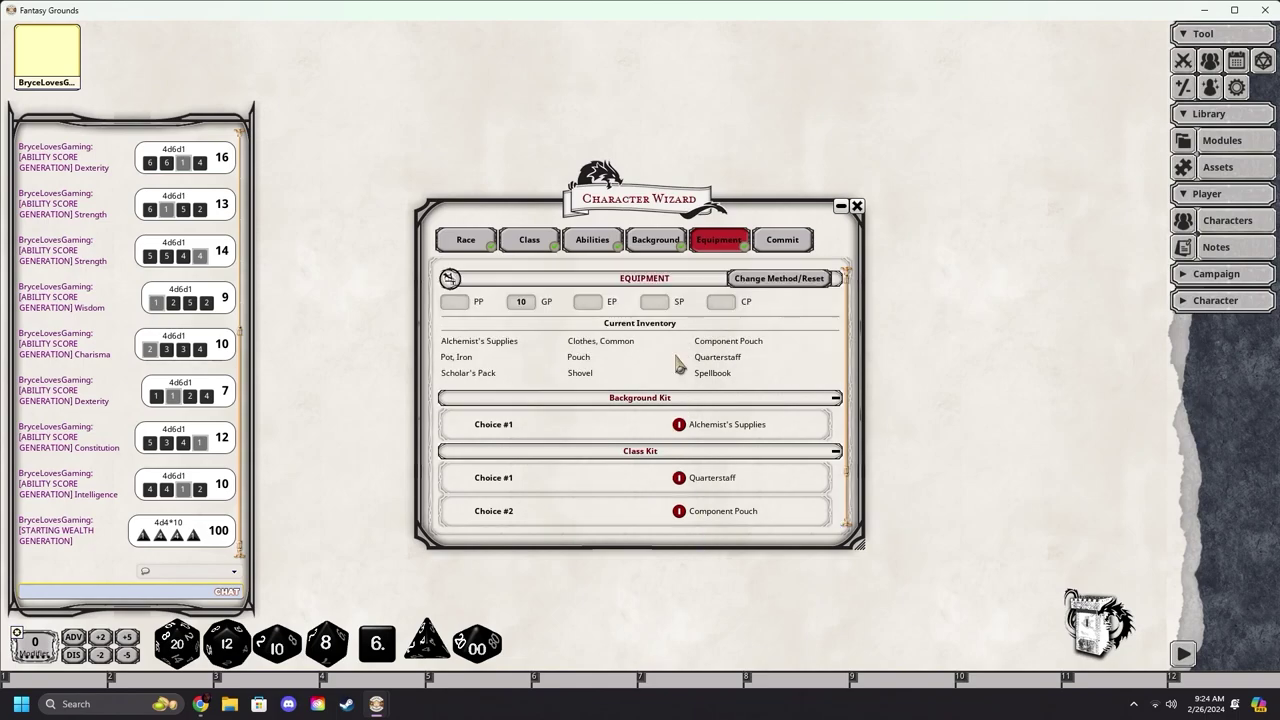
- Name the character Zedd on the summary page and save the finished character
click(778, 243)
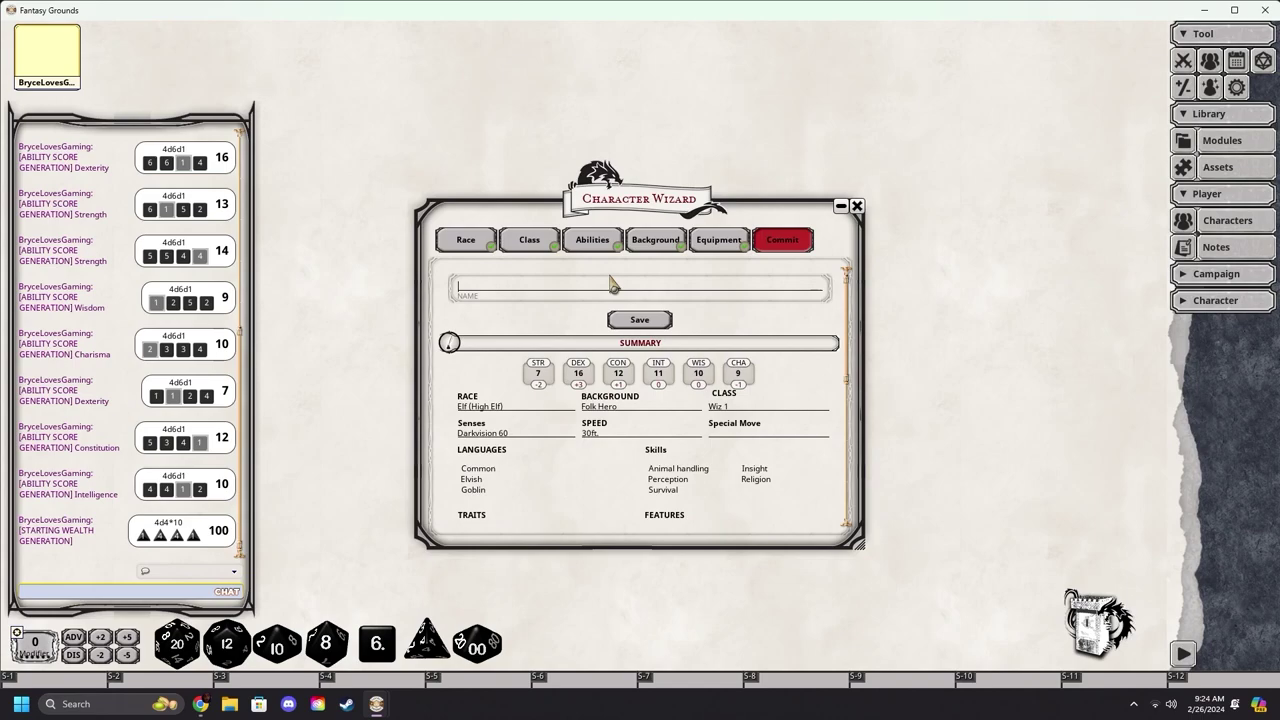
text(Zedd)
click(640, 320)
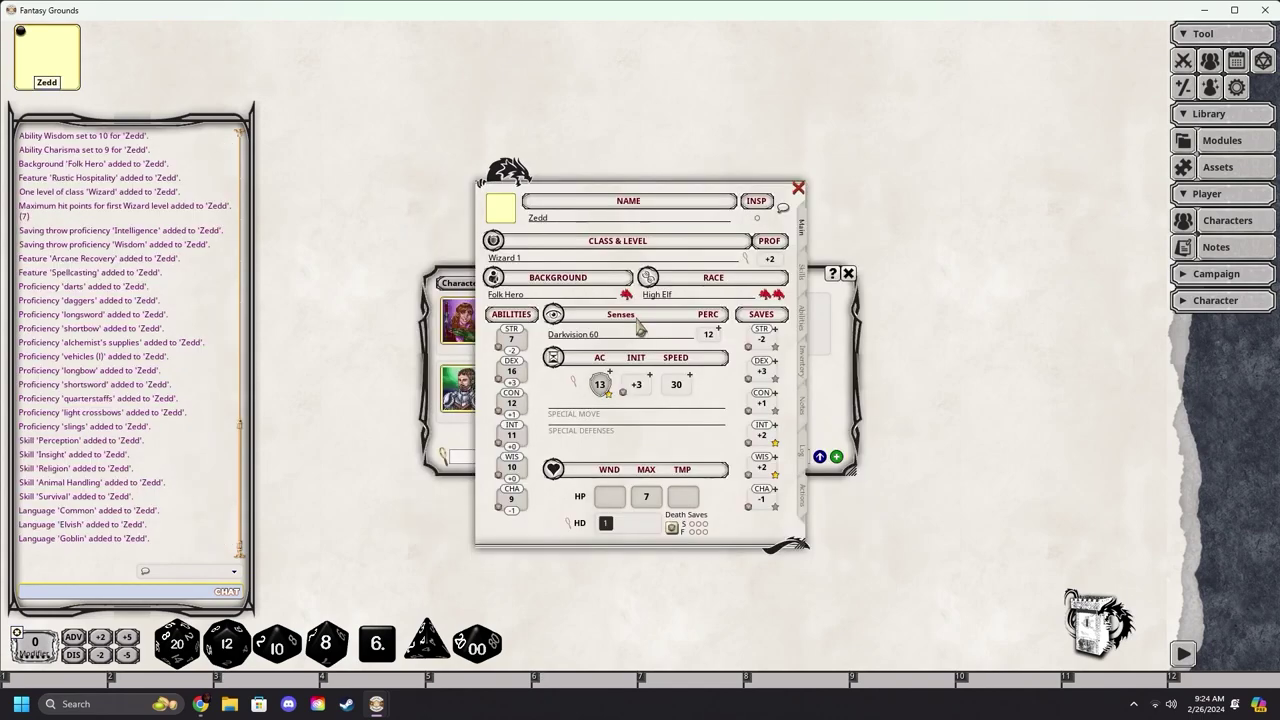
- Review the skills, the features, traits and proficiencies, and the inventory on Zedd's character sheet
drag(595, 180, 567, 182)
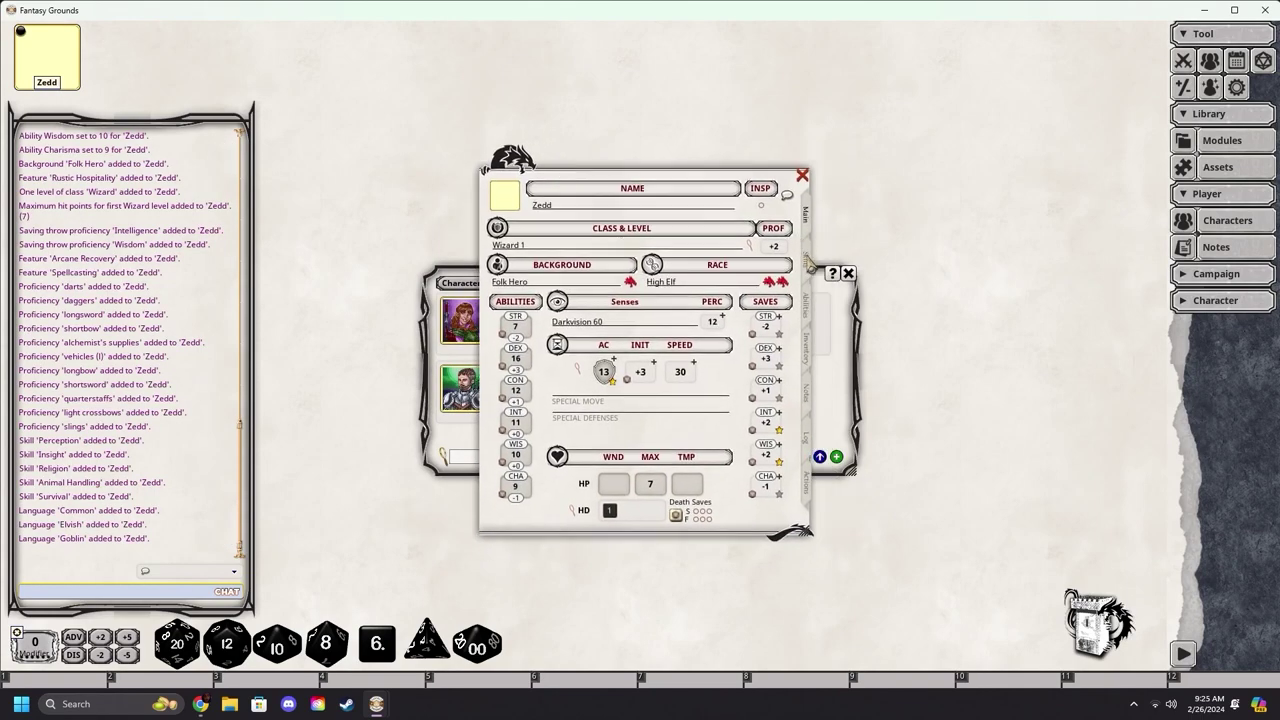
click(806, 258)
scroll(647, 361, down, 1)
click(814, 305)
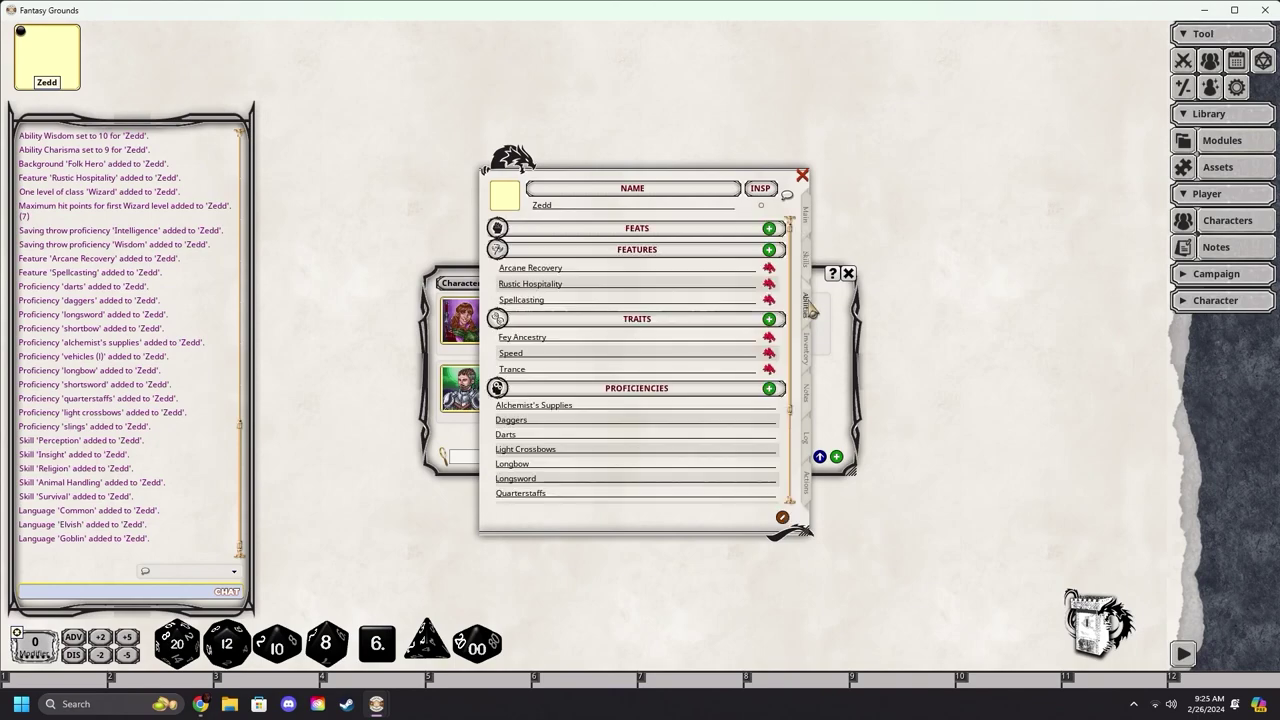
scroll(670, 318, down, 5)
scroll(668, 318, up, 4)
click(808, 355)
scroll(815, 380, down, 1)
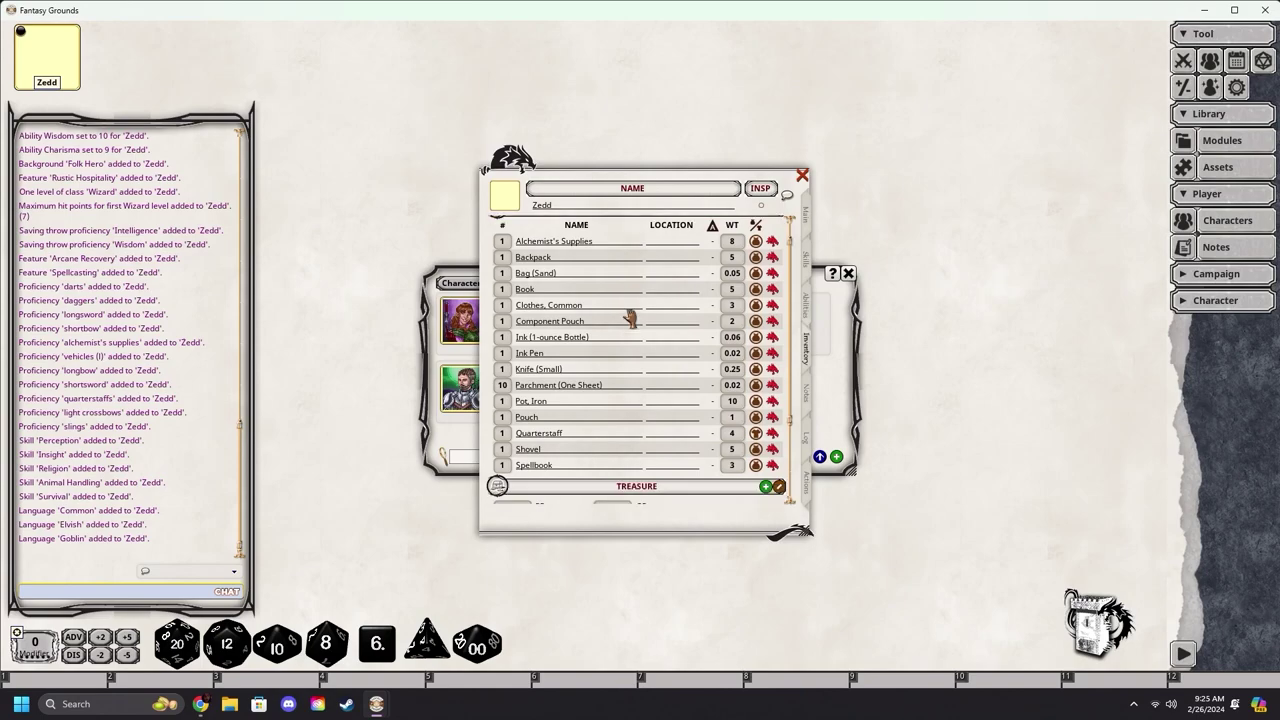
- Examine the notes, adventure log, and weapon and spell actions on Zedd's character sheet
click(807, 392)
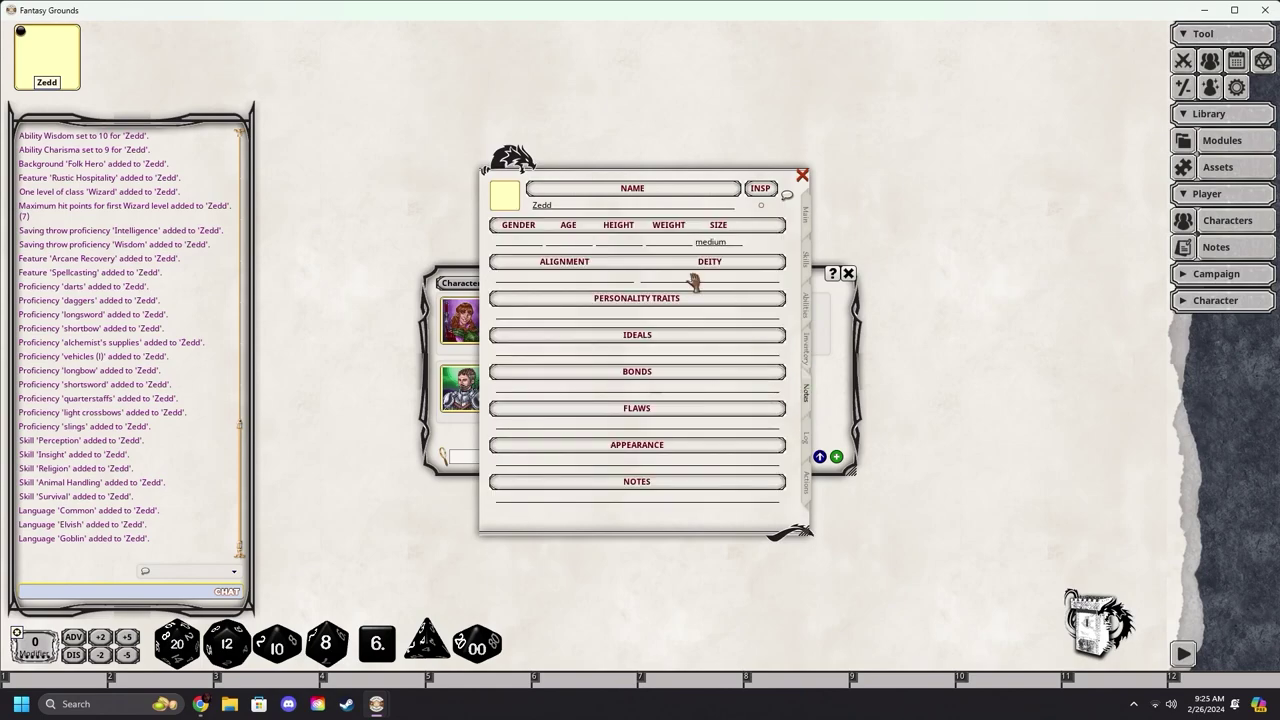
click(807, 440)
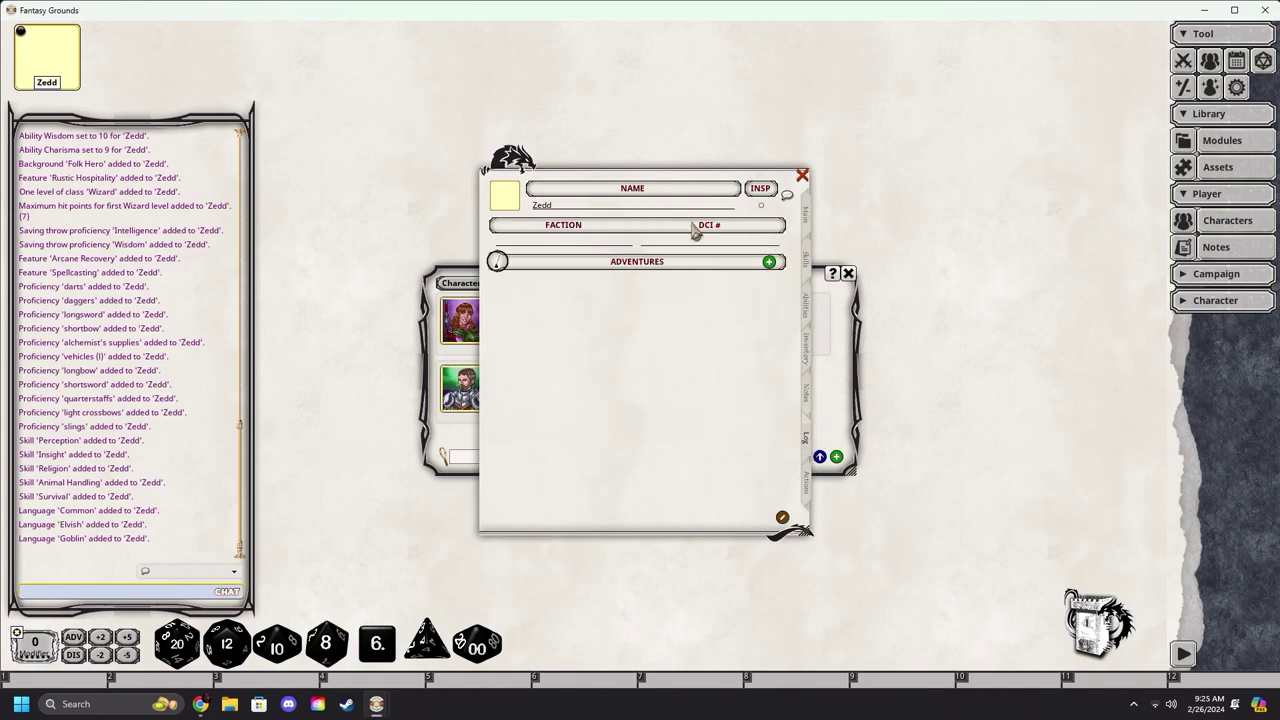
click(810, 484)
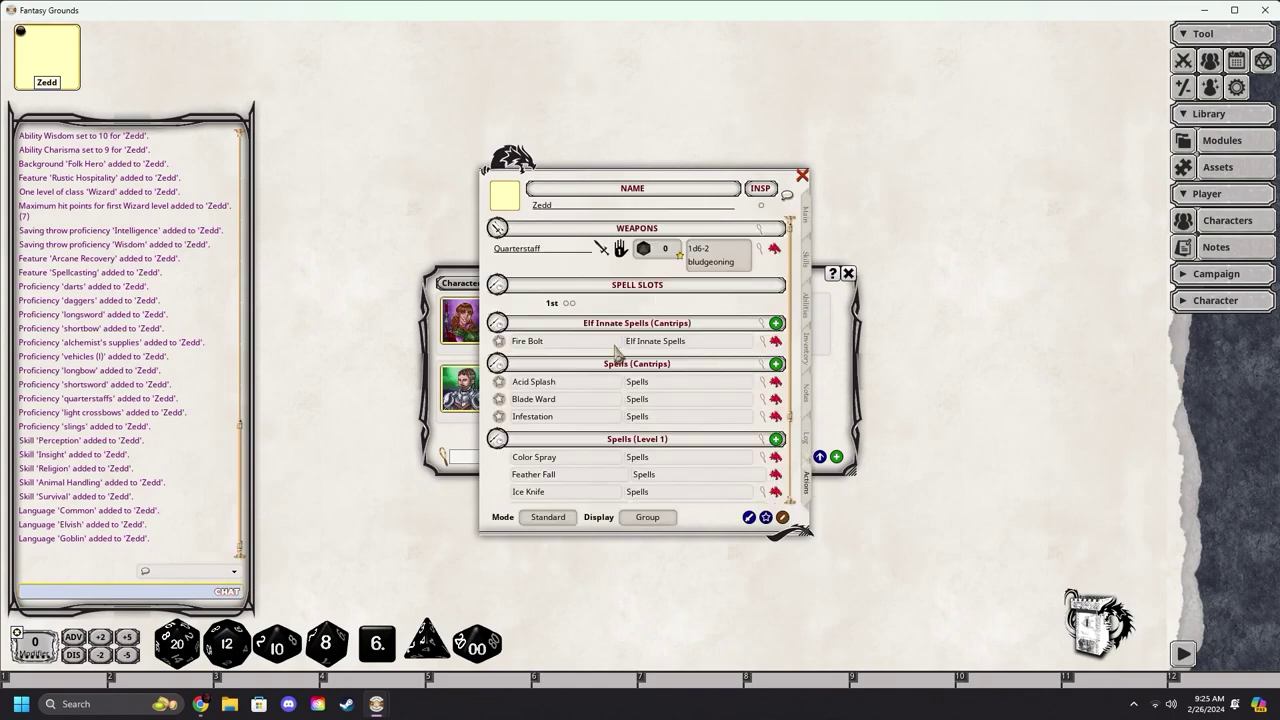
scroll(640, 340, down, 3)
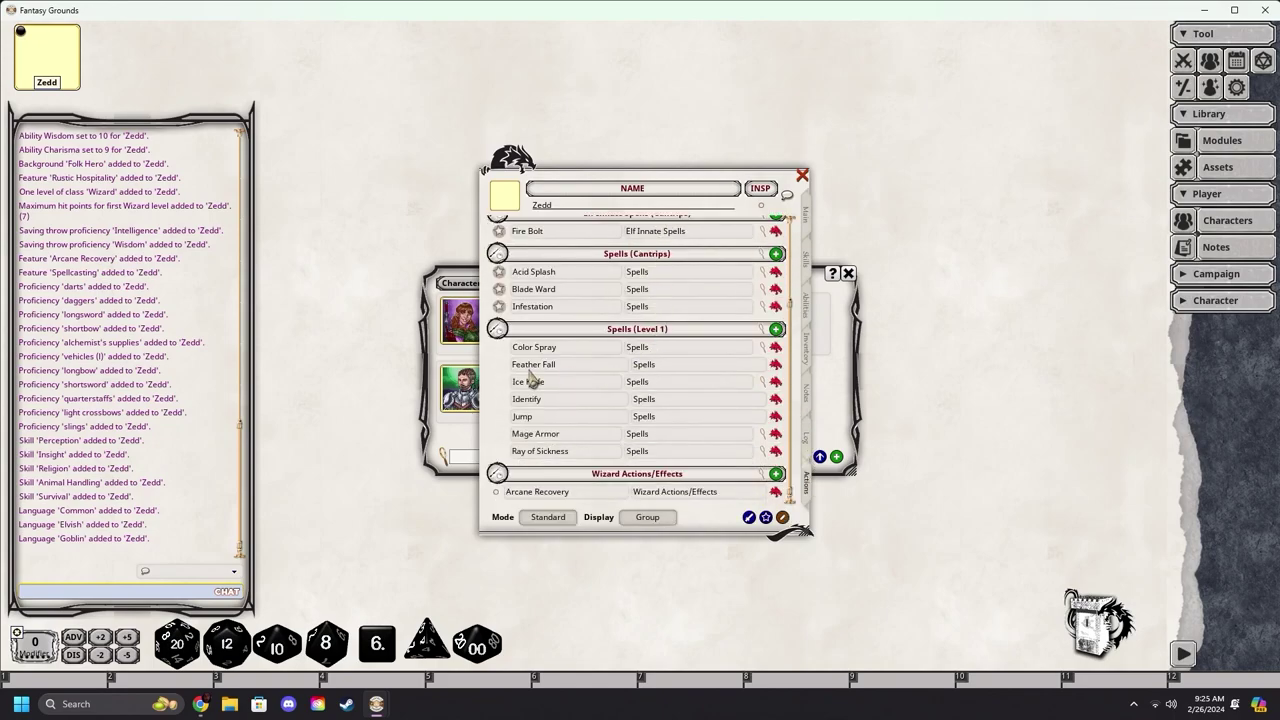
scroll(563, 476, up, 3)
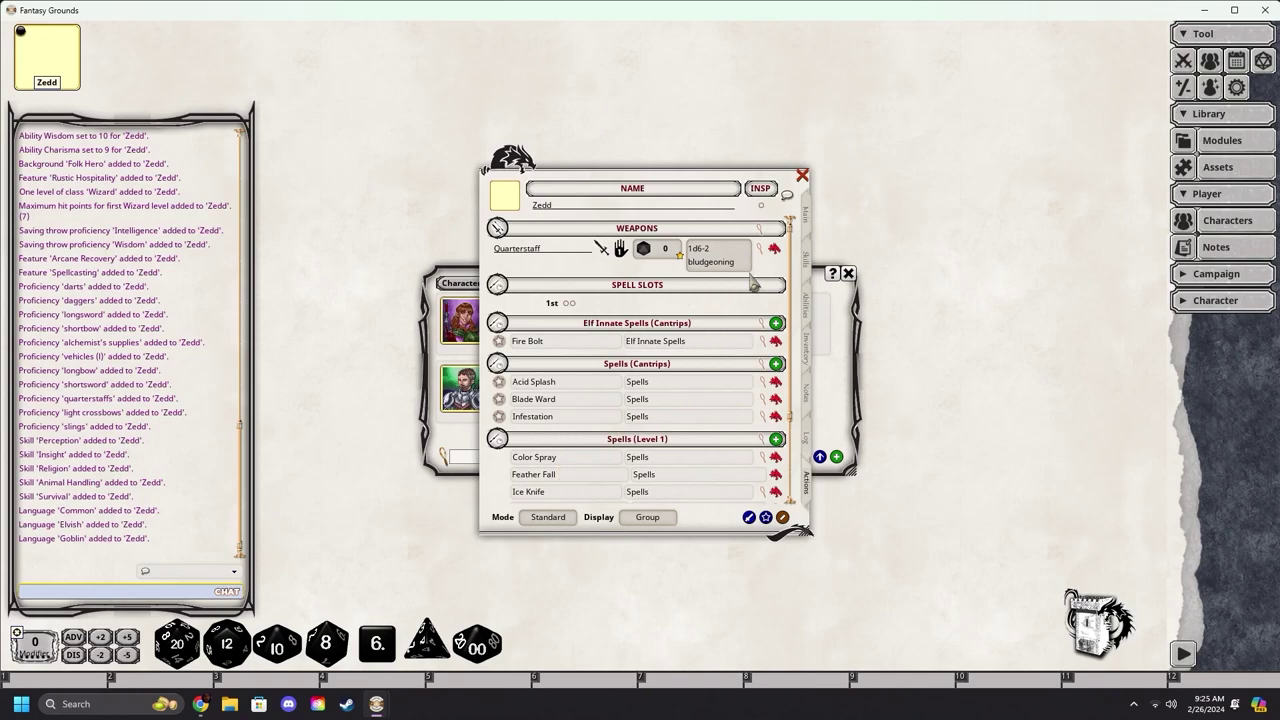
- Open the portrait selection from Zedd's main page, enlarge it and assign the white-bearded man's portrait
click(809, 229)
click(502, 198)
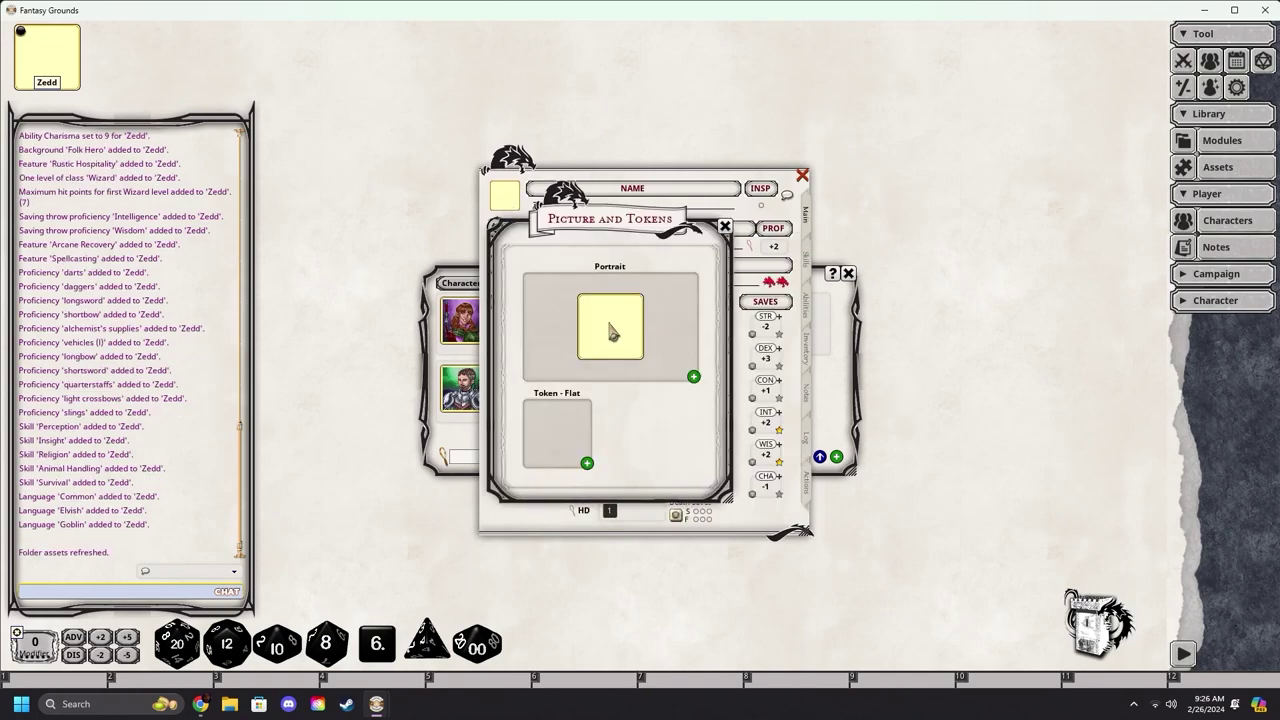
click(630, 340)
scroll(690, 440, down, 3)
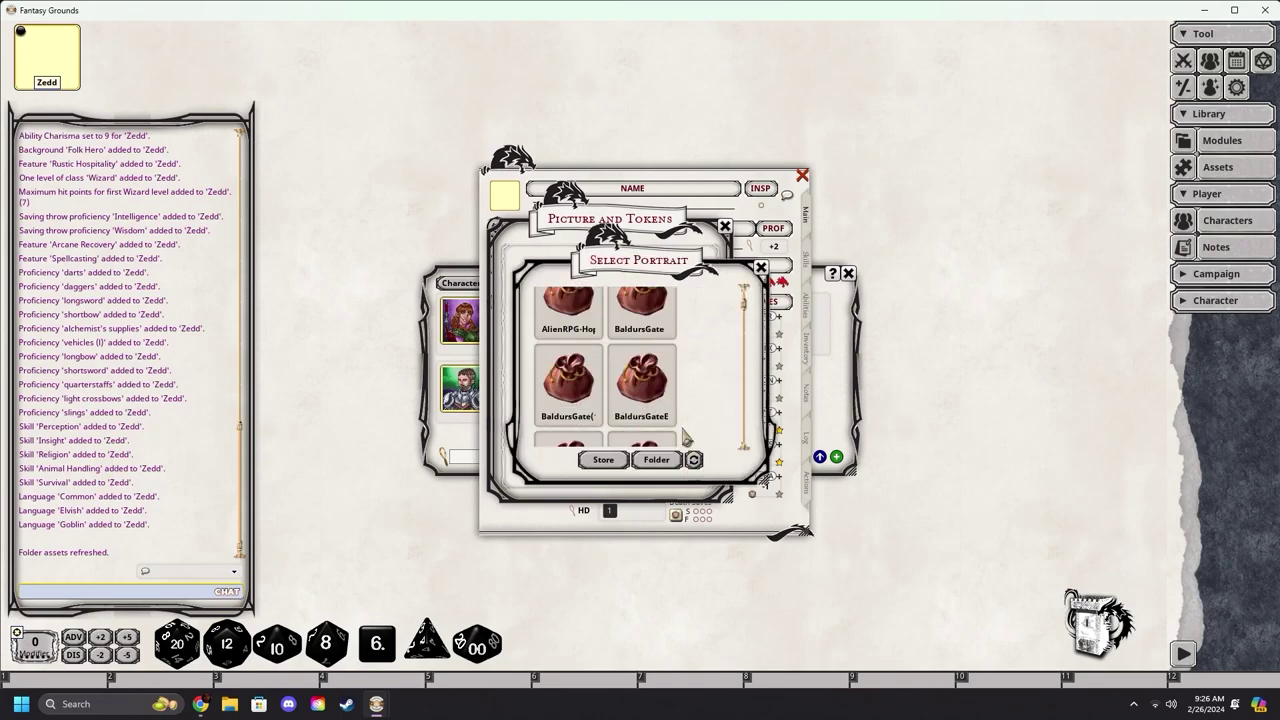
drag(766, 486, 1022, 562)
scroll(830, 410, down, 1)
click(780, 375)
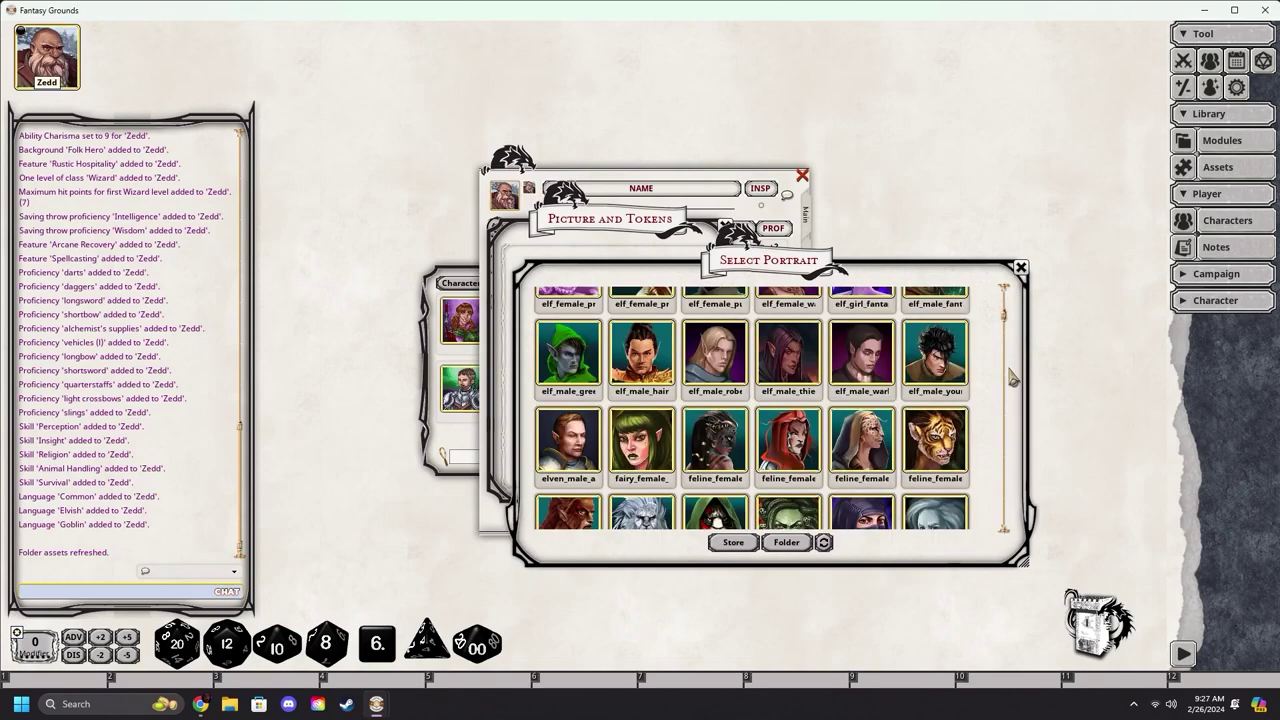
- Replace Zedd's portrait with the long-haired blond male elf in a blue robe and close the picture settings
scroll(1000, 390, up, 1)
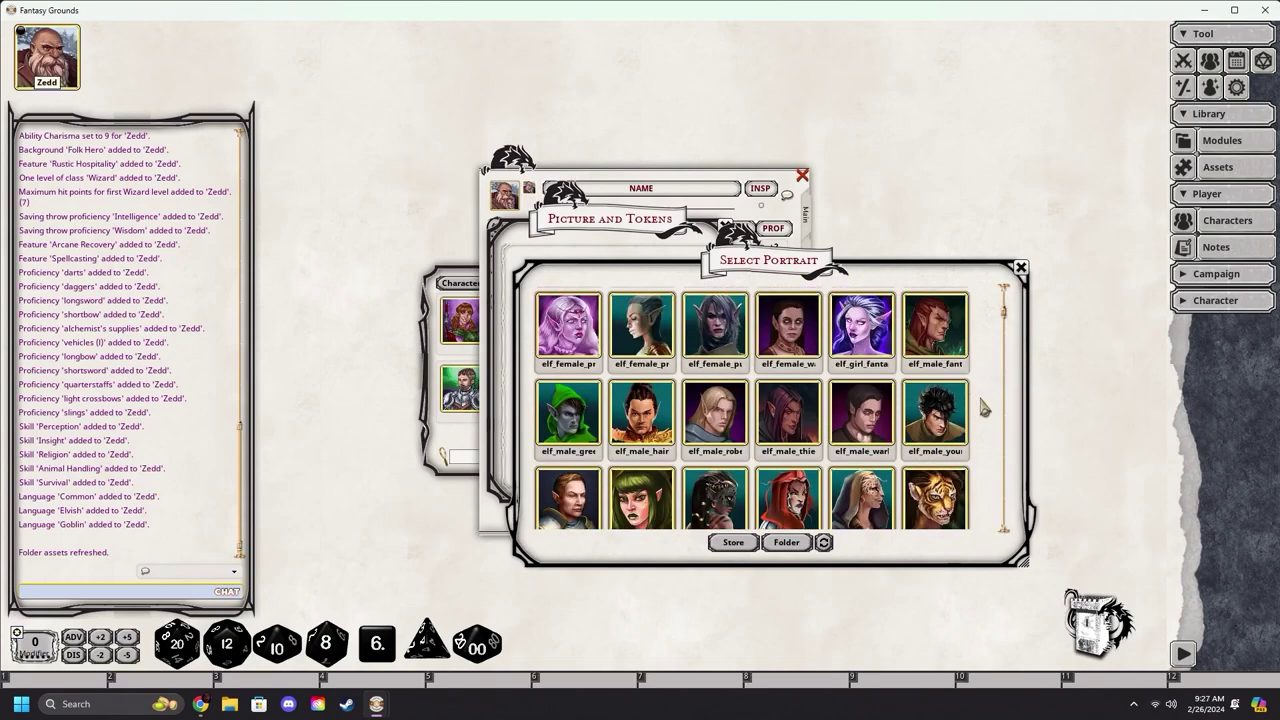
scroll(985, 408, up, 1)
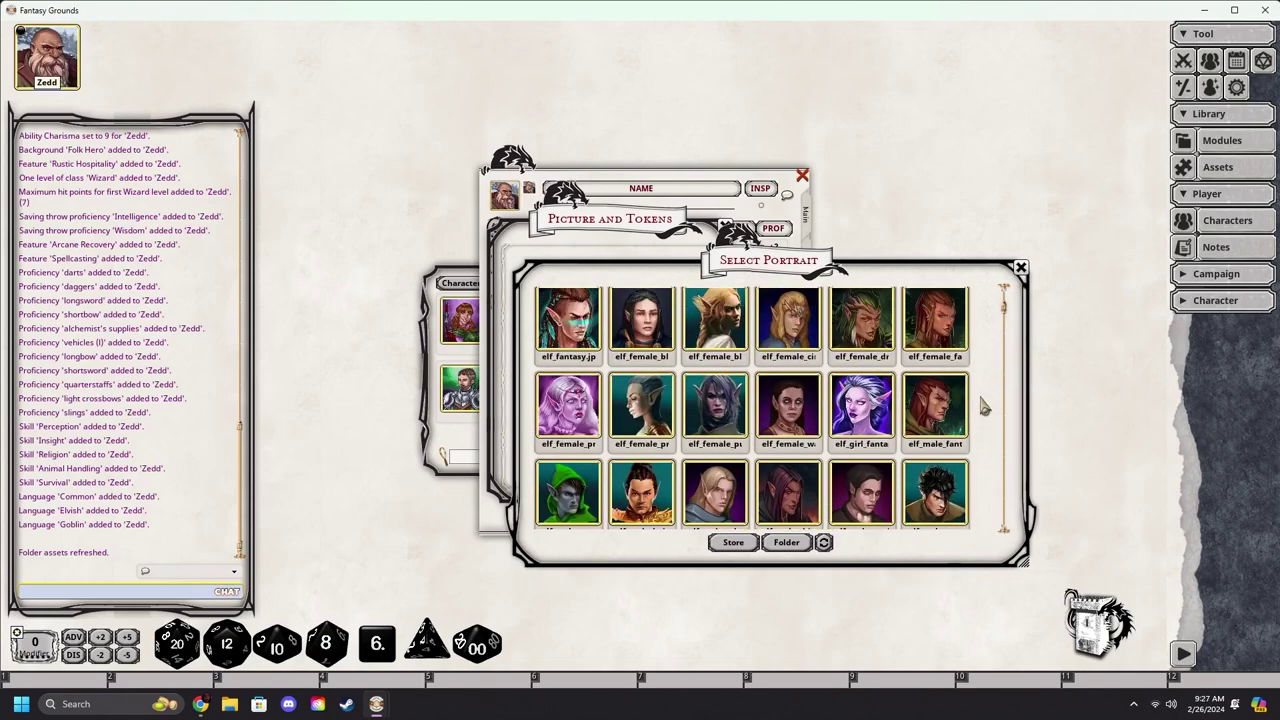
scroll(985, 408, up, 2)
scroll(985, 408, down, 2)
scroll(985, 408, down, 1)
scroll(983, 408, down, 1)
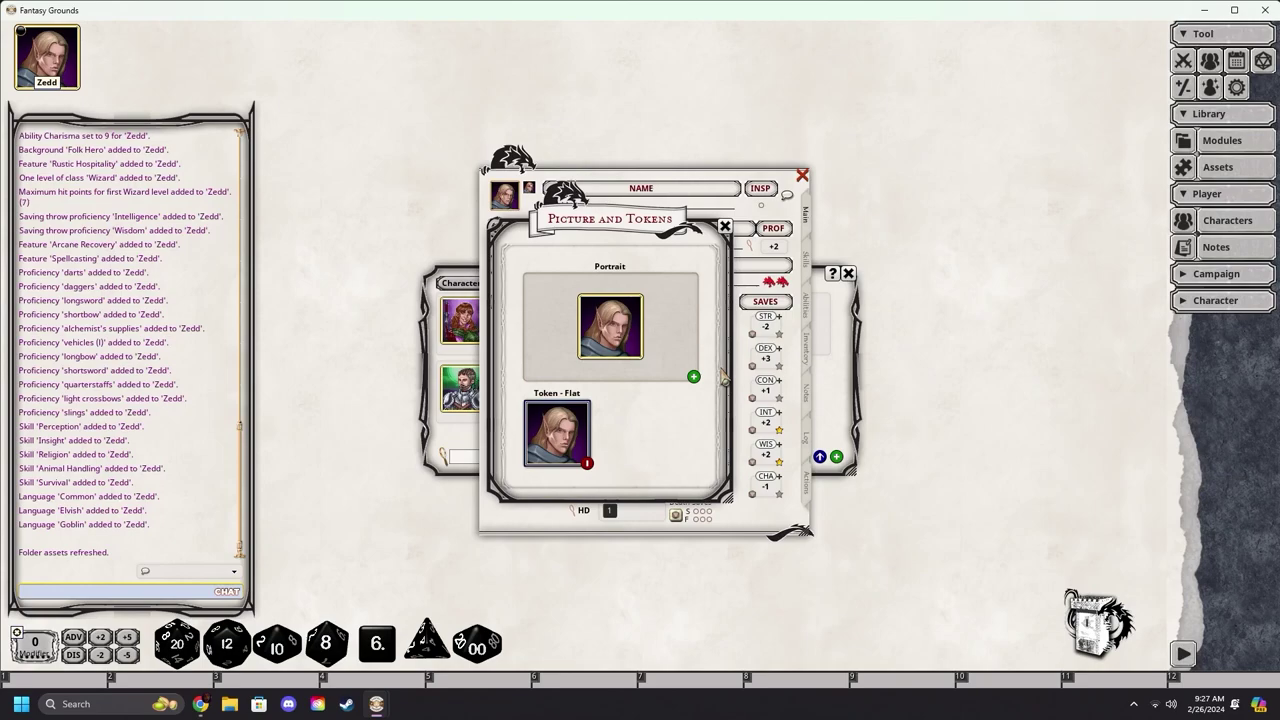
click(724, 230)
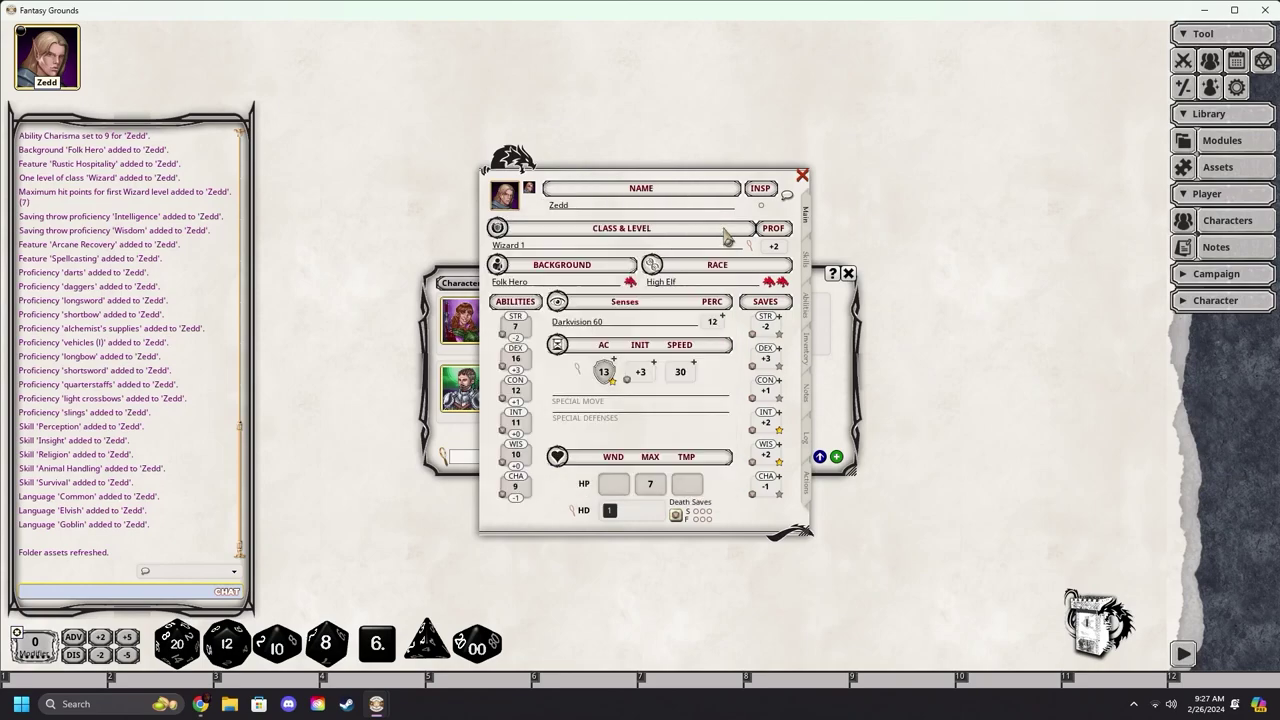